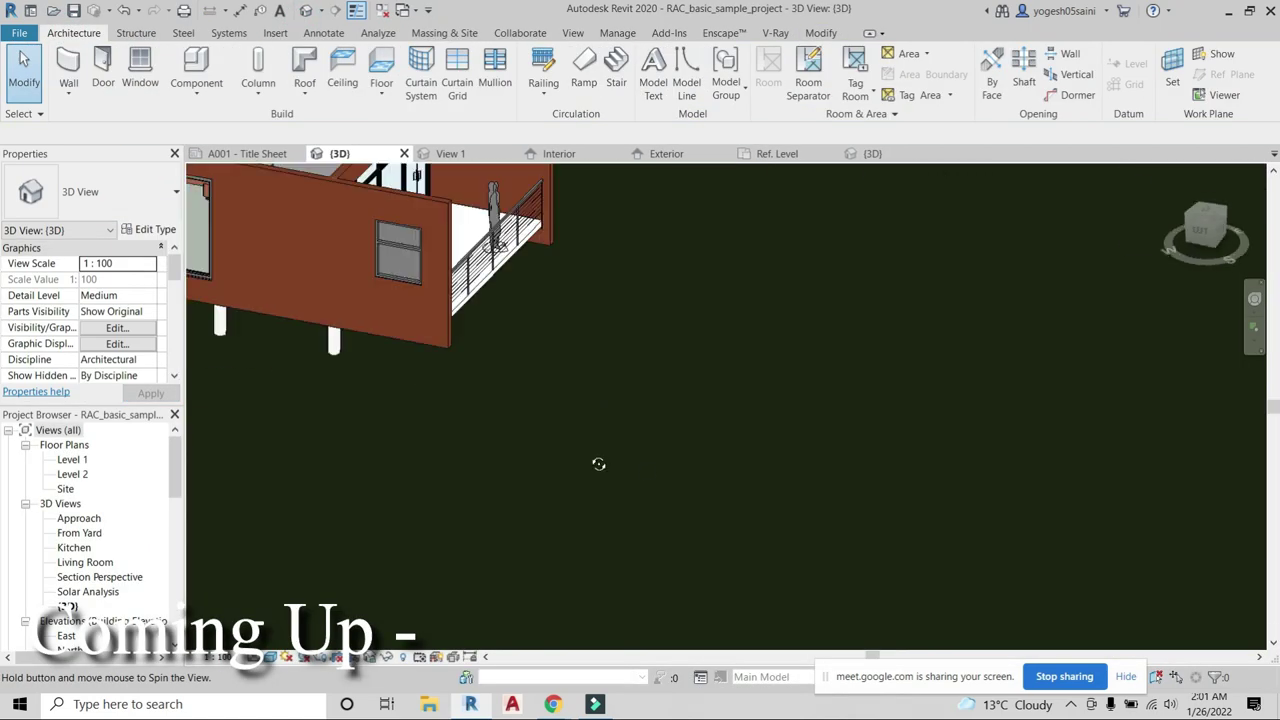
# Edit the window type's mid part window height and open the Material Browser for frame mat.
pyautogui.click(150, 229)
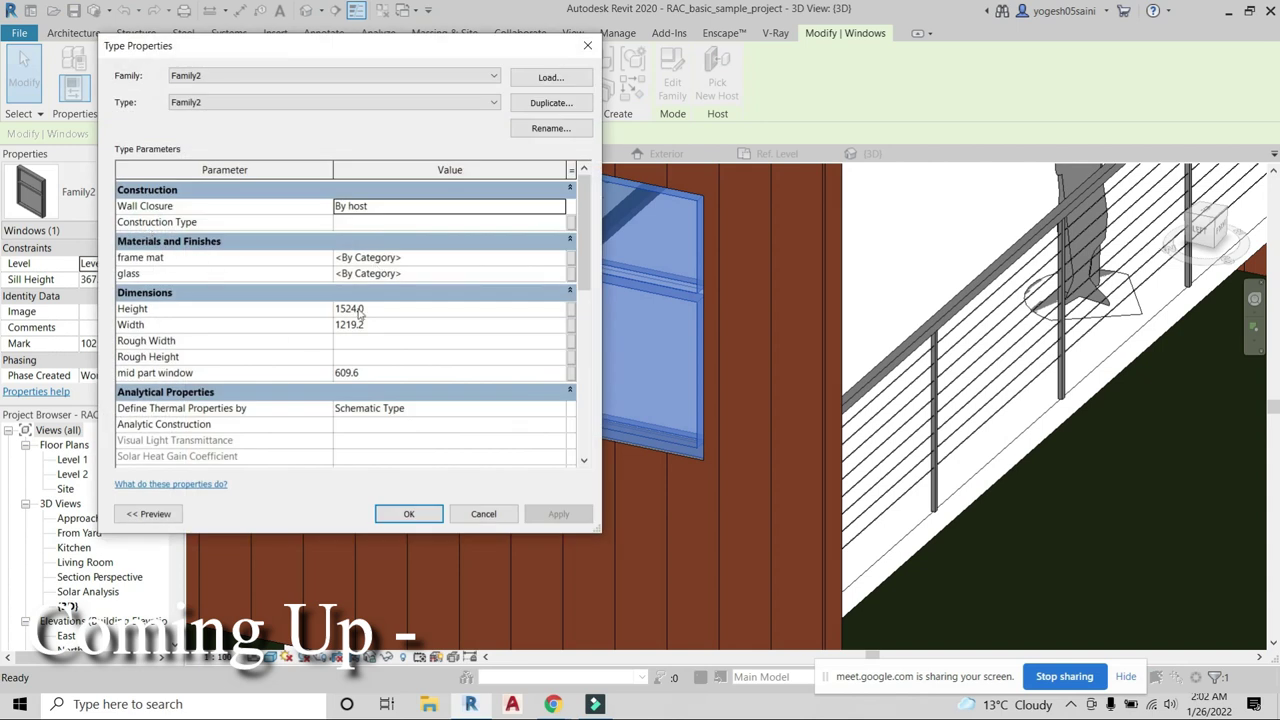
pyautogui.doubleClick(347, 372)
pyautogui.write('450')
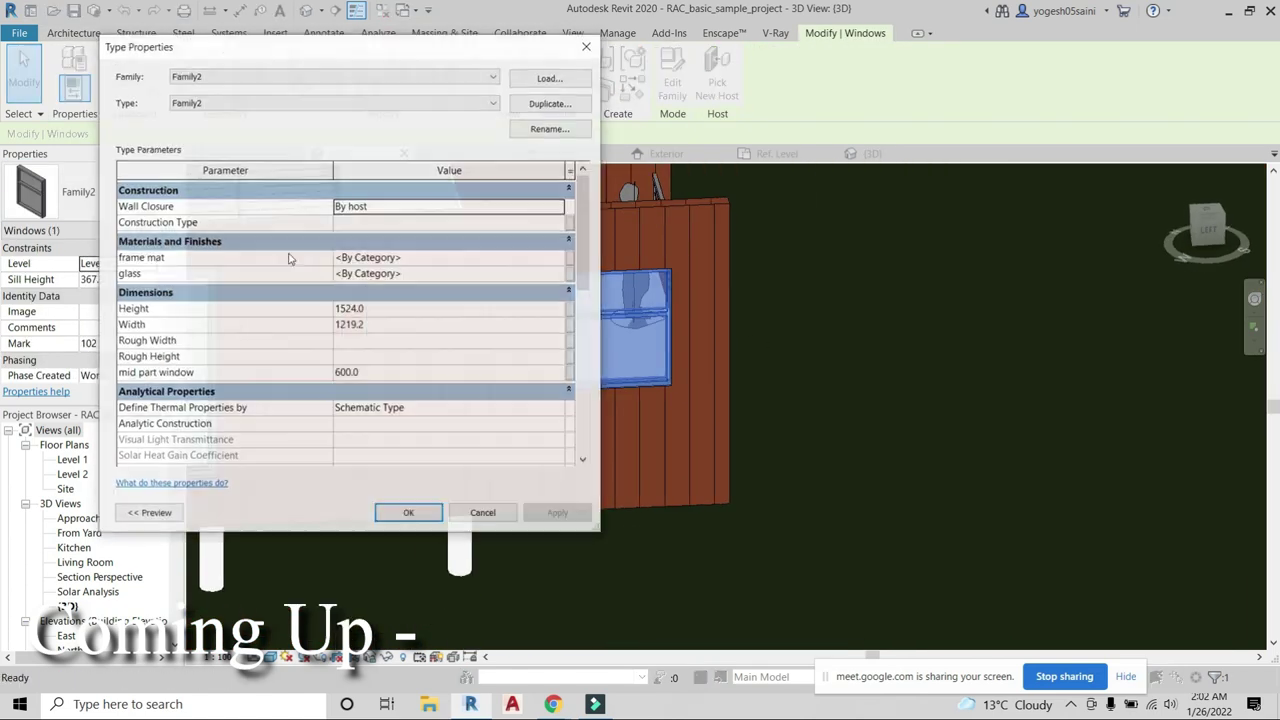
pyautogui.click(555, 259)
pyautogui.click(561, 258)
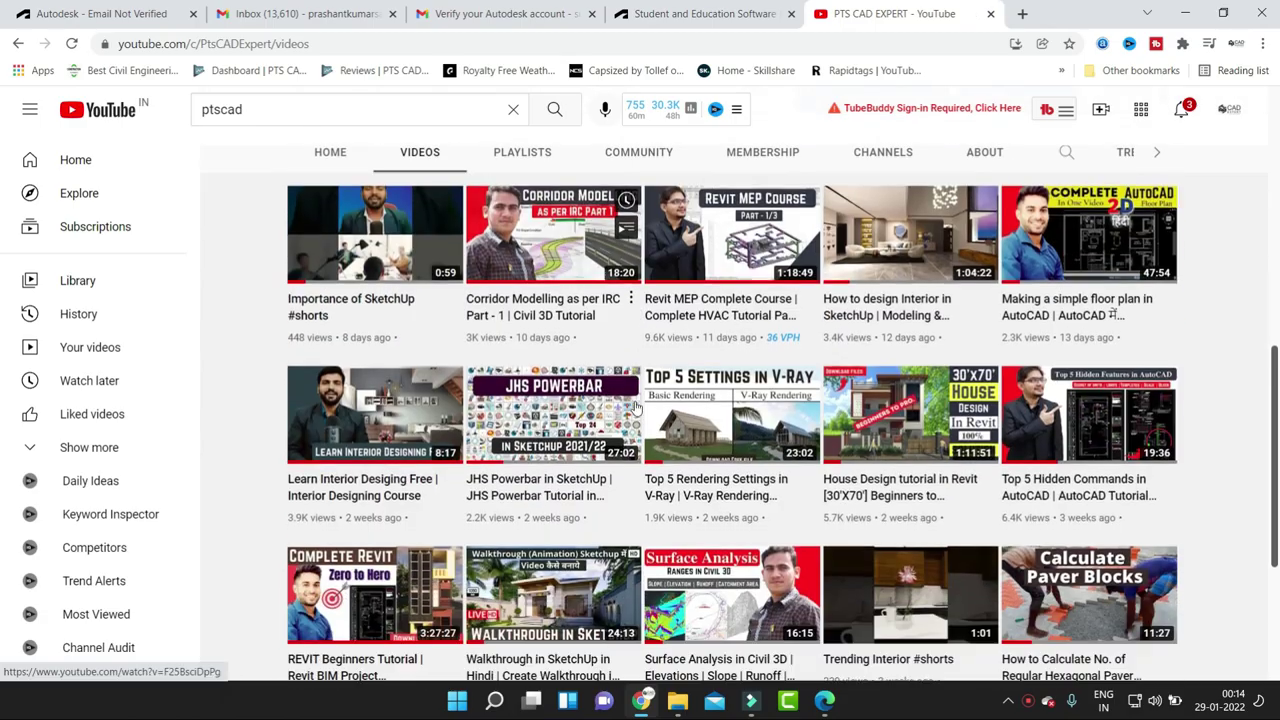
# Subscribe to PTS CAD EXPERT and set its notification bell to All.
pyautogui.scroll(-2, 635, 405)
pyautogui.scroll(-1, 635, 405)
pyautogui.scroll(-2, 635, 405)
pyautogui.scroll(-2, 635, 405)
pyautogui.click(893, 353)
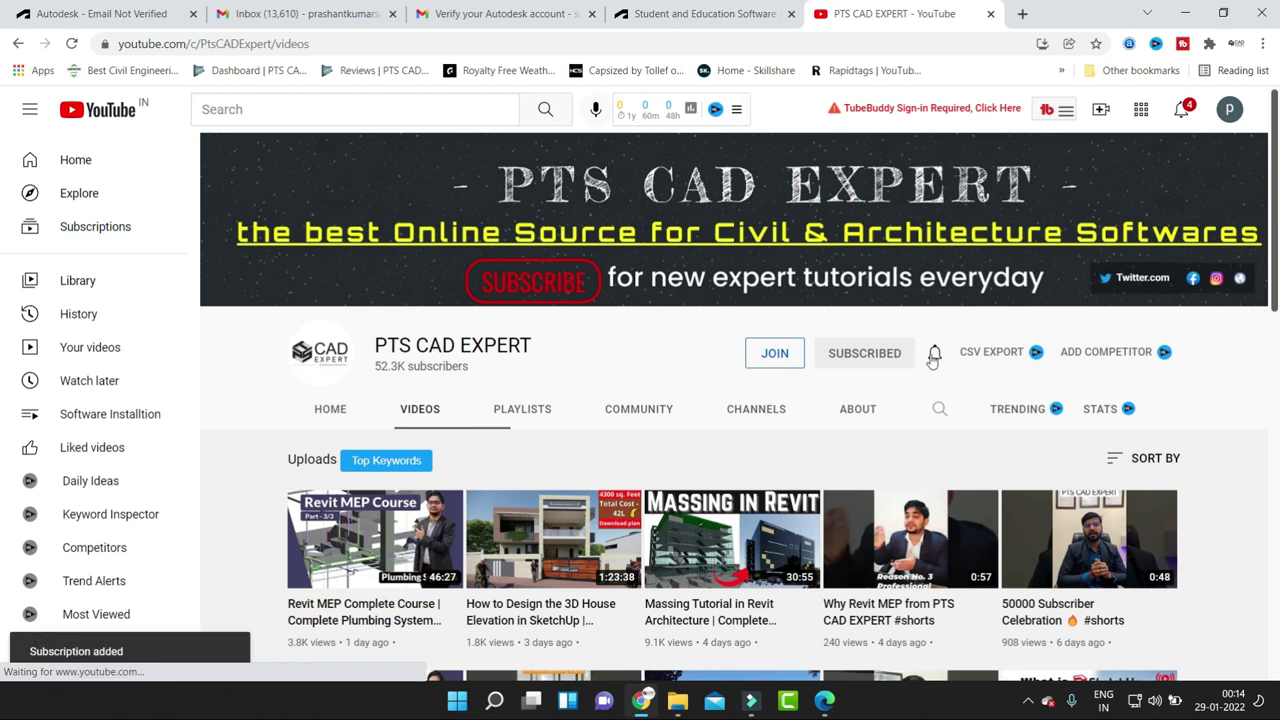
pyautogui.click(934, 353)
pyautogui.click(960, 390)
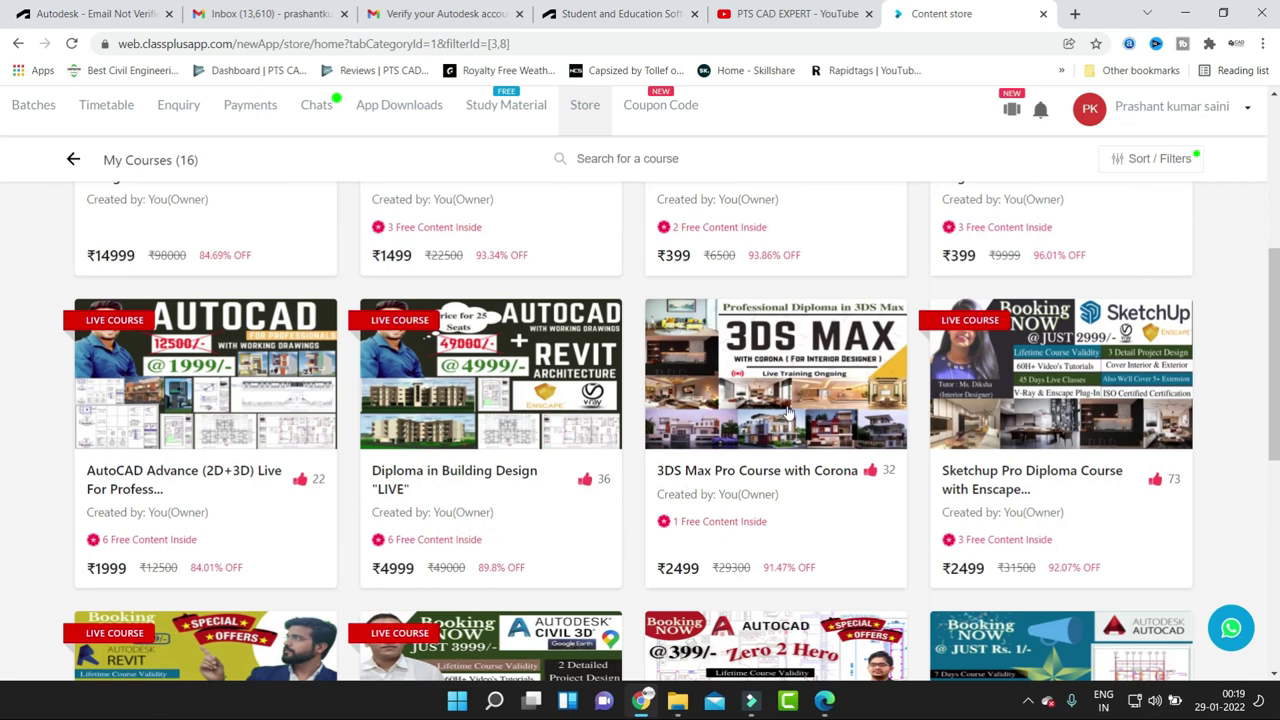
# Open the Revit Professional Course with V-Ray & Enscape and read its full description.
pyautogui.scroll(-2, 788, 412)
pyautogui.scroll(-2, 788, 410)
pyautogui.scroll(-1, 720, 469)
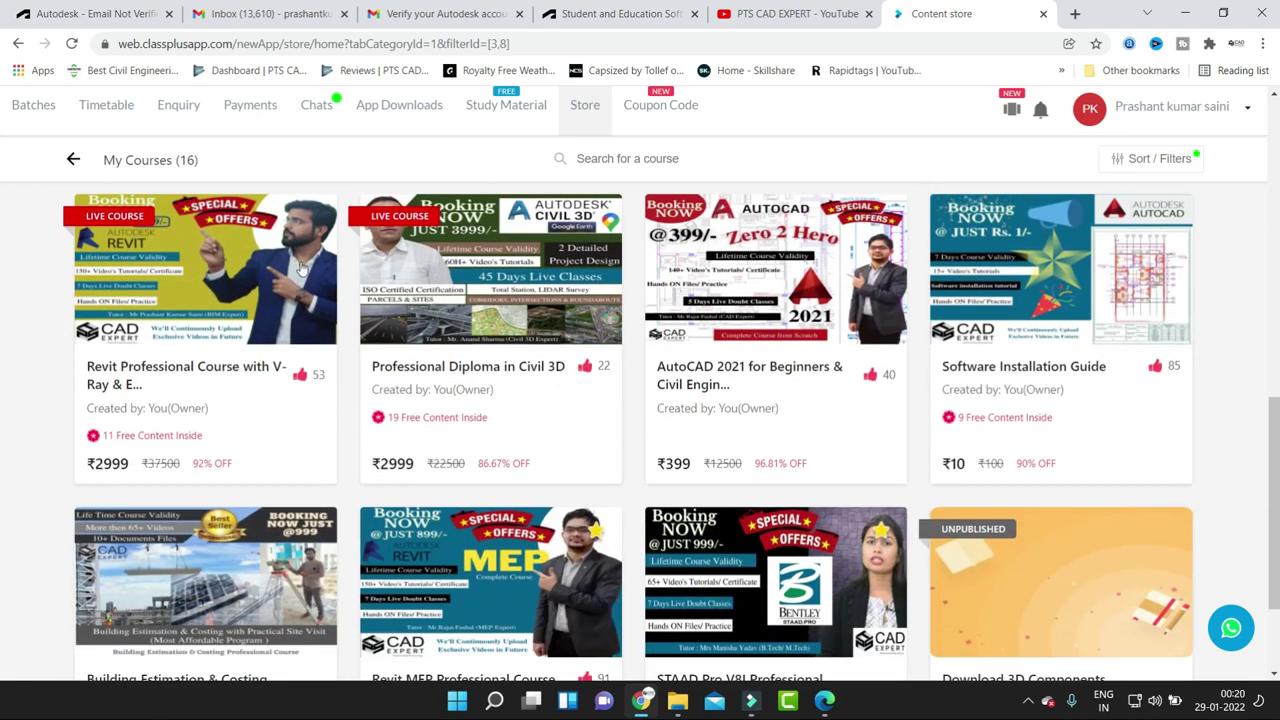
pyautogui.click(301, 268)
pyautogui.scroll(-1, 503, 318)
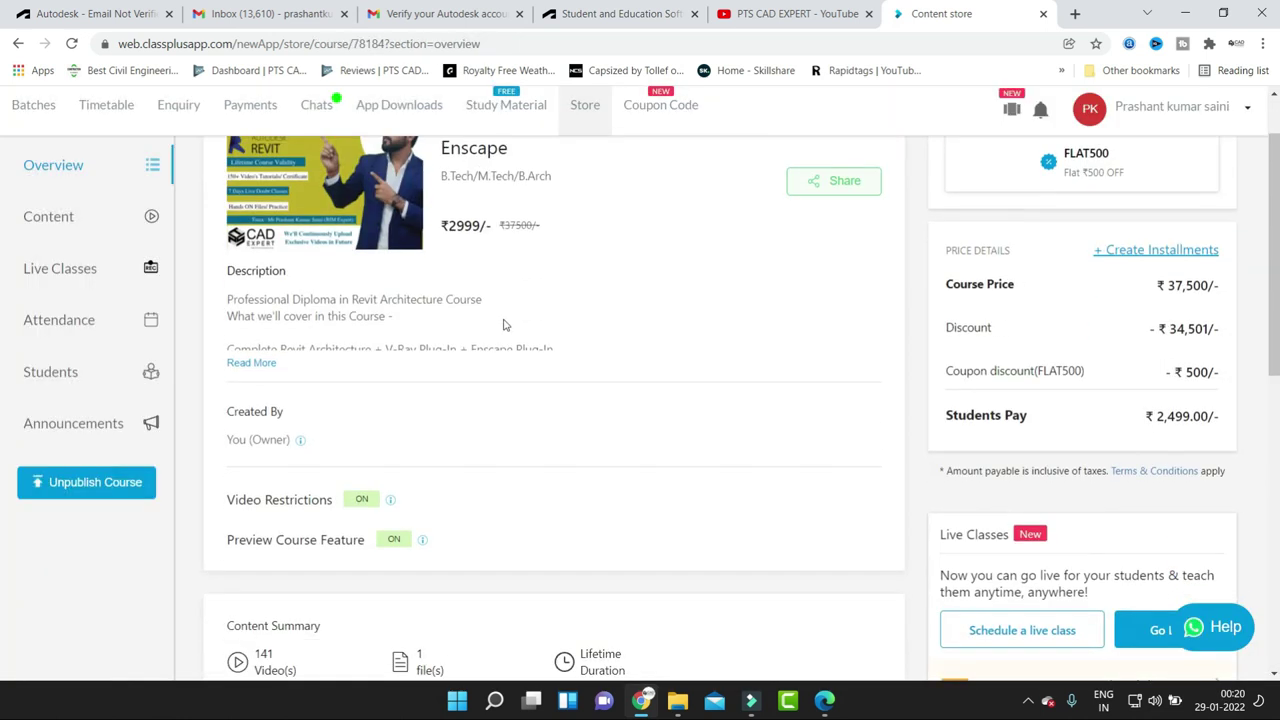
pyautogui.click(252, 364)
pyautogui.scroll(-2, 363, 363)
pyautogui.scroll(-1, 405, 363)
pyautogui.scroll(-2, 404, 366)
pyautogui.scroll(-1, 404, 366)
pyautogui.scroll(-2, 405, 370)
pyautogui.scroll(-1, 406, 372)
pyautogui.scroll(4, 407, 376)
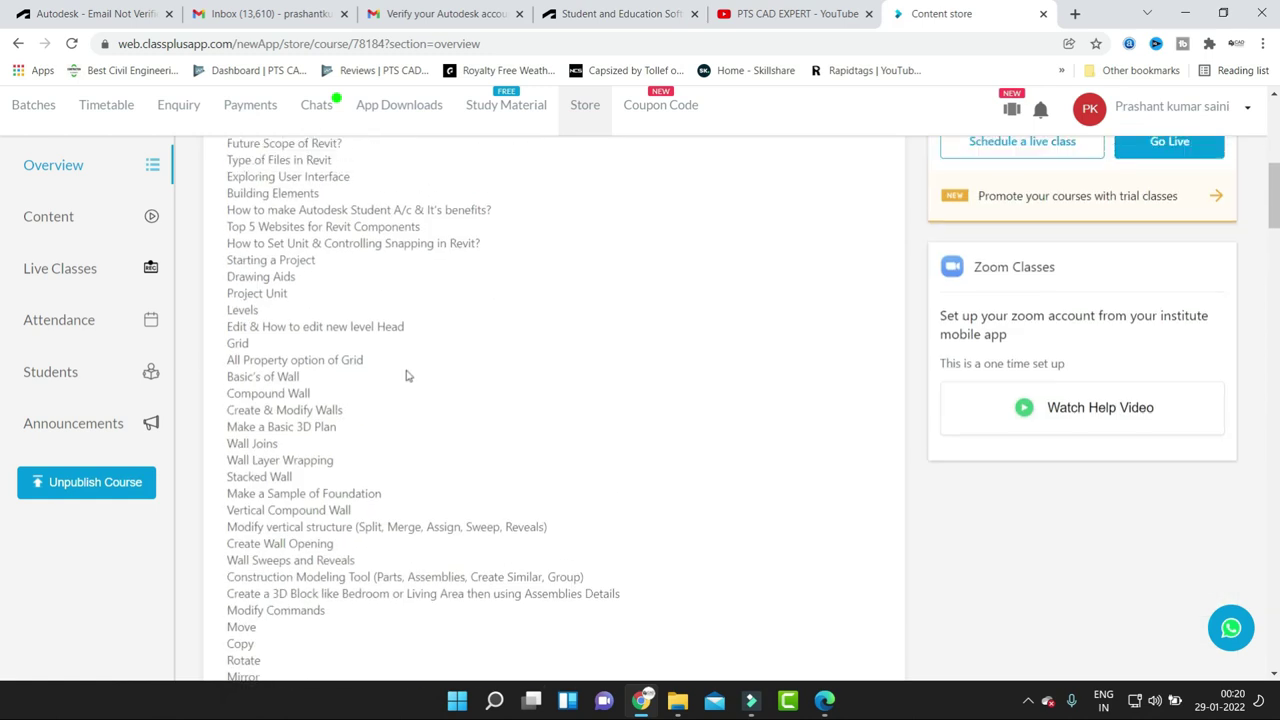
pyautogui.scroll(4, 406, 375)
# Show the course content and scroll through the day-wise lecture videos folder.
pyautogui.click(82, 216)
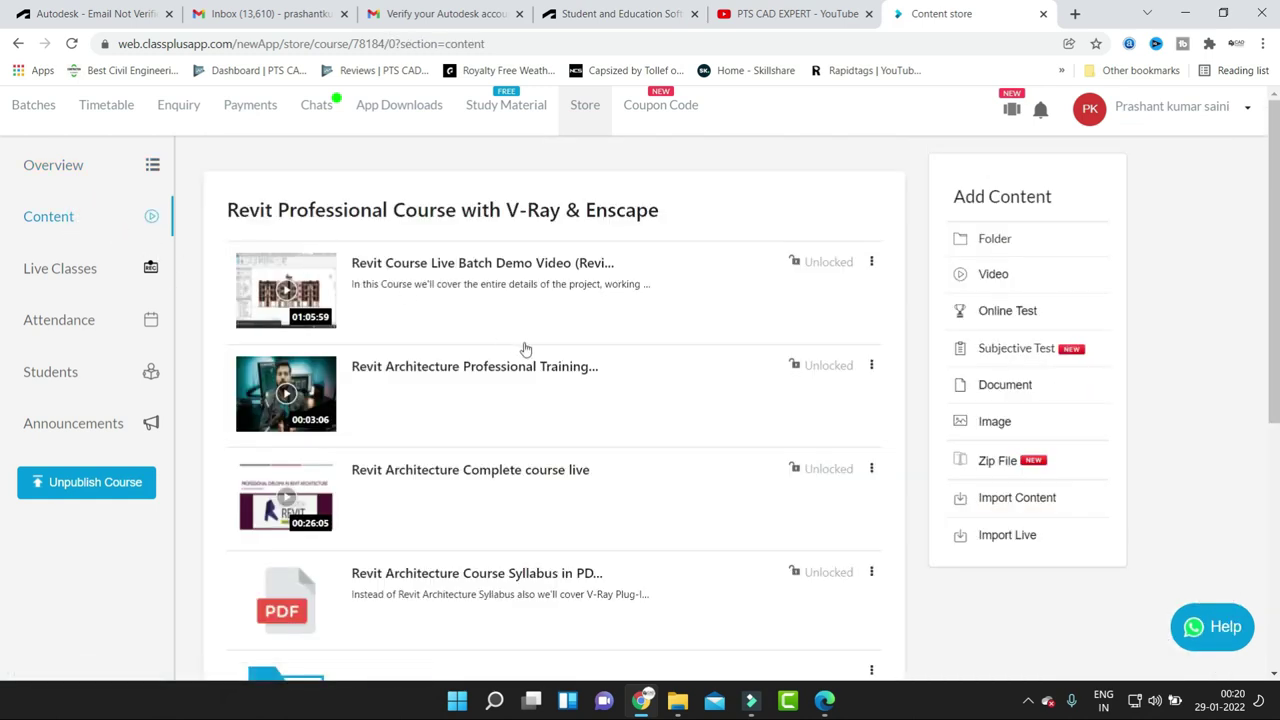
pyautogui.scroll(-2, 525, 348)
pyautogui.scroll(-2, 523, 346)
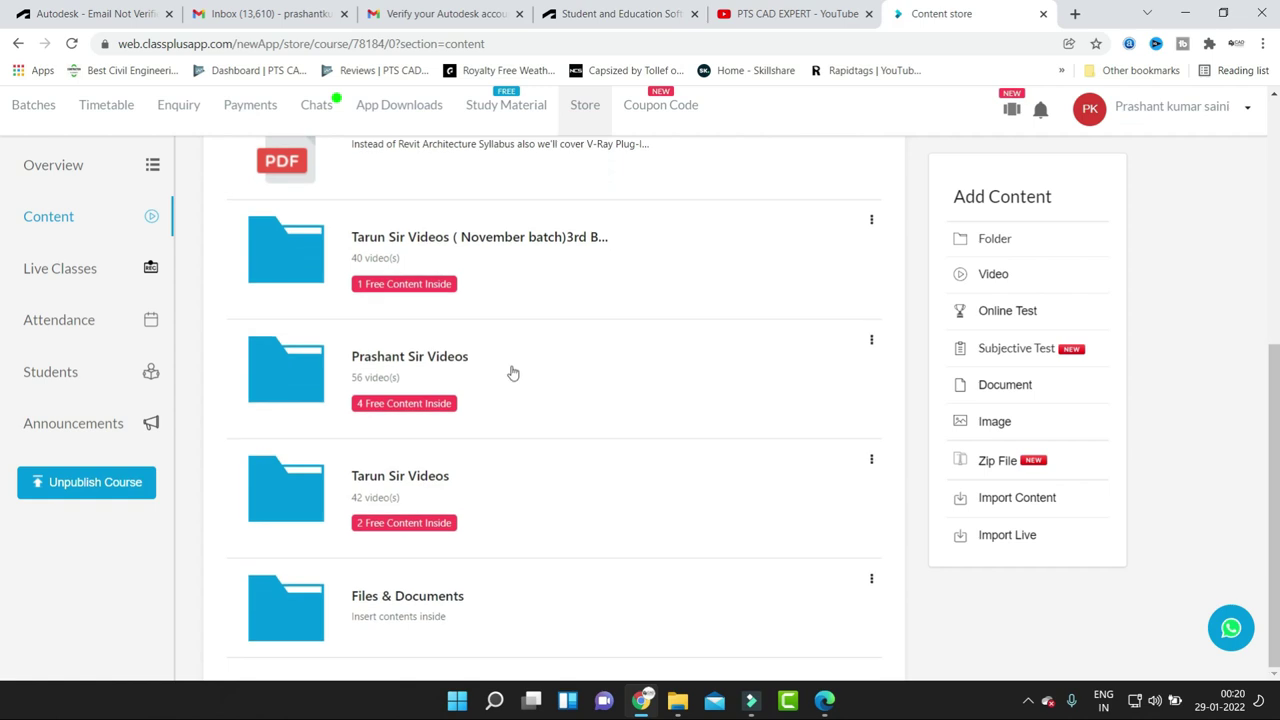
pyautogui.click(512, 373)
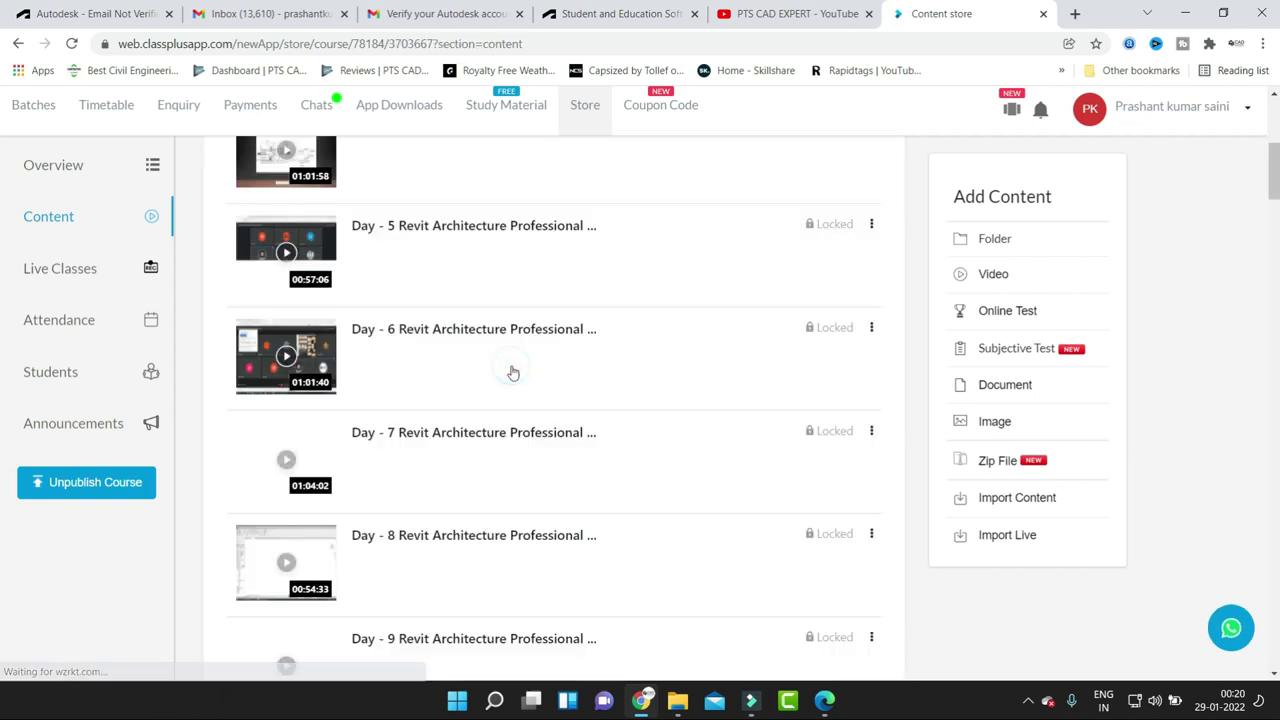
pyautogui.scroll(-3, 523, 357)
pyautogui.scroll(-1, 521, 362)
pyautogui.scroll(-3, 521, 362)
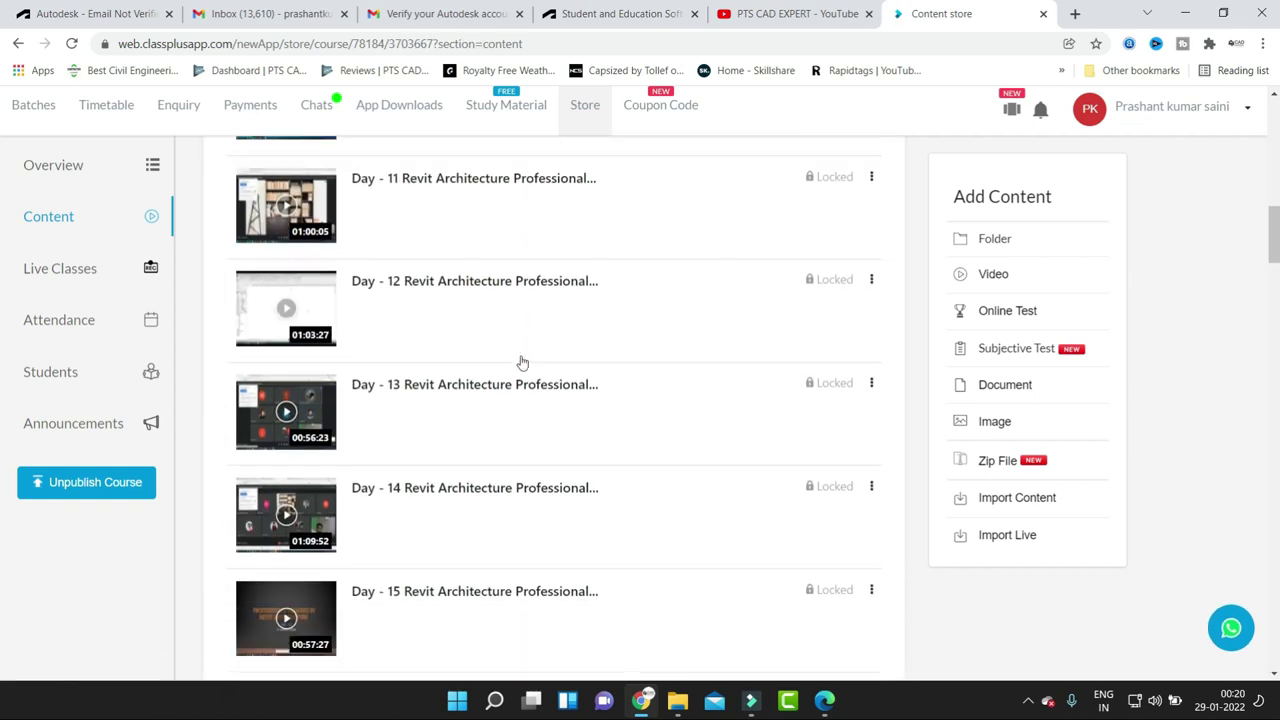
pyautogui.scroll(-1, 521, 362)
pyautogui.scroll(-3, 521, 364)
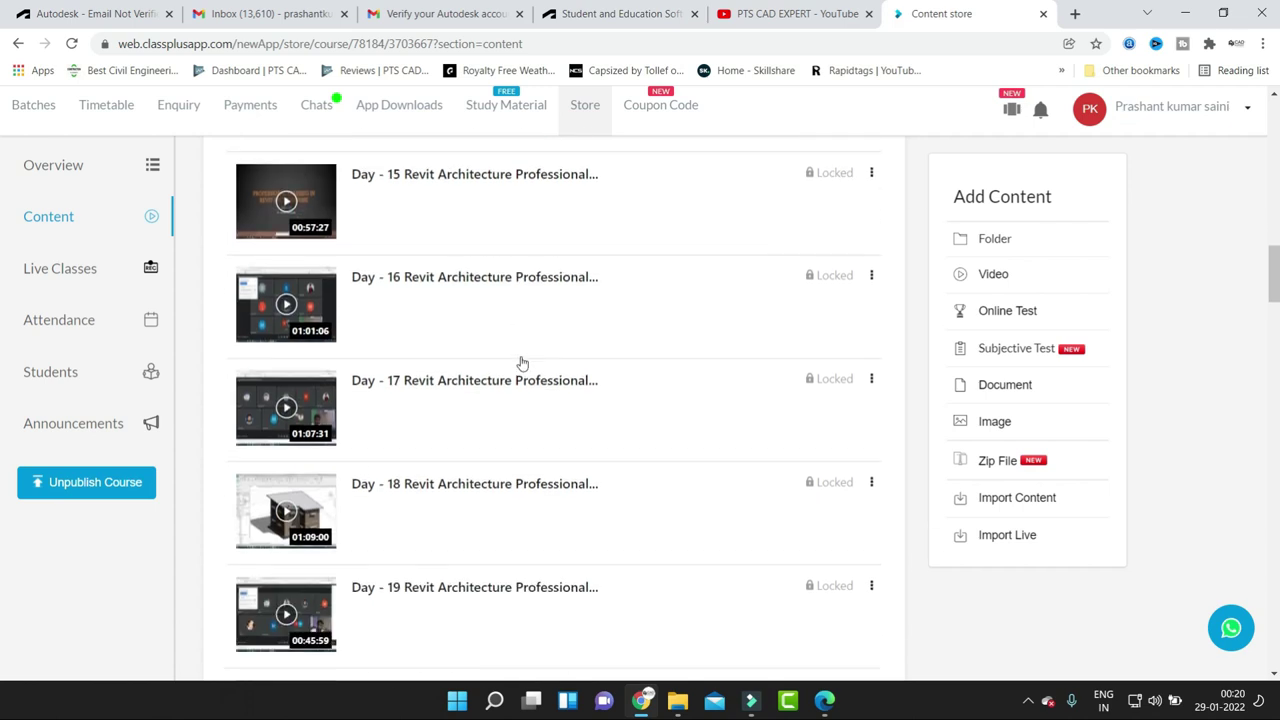
pyautogui.scroll(-2, 521, 366)
pyautogui.scroll(-1, 521, 366)
pyautogui.scroll(-3, 523, 374)
pyautogui.scroll(-3, 523, 374)
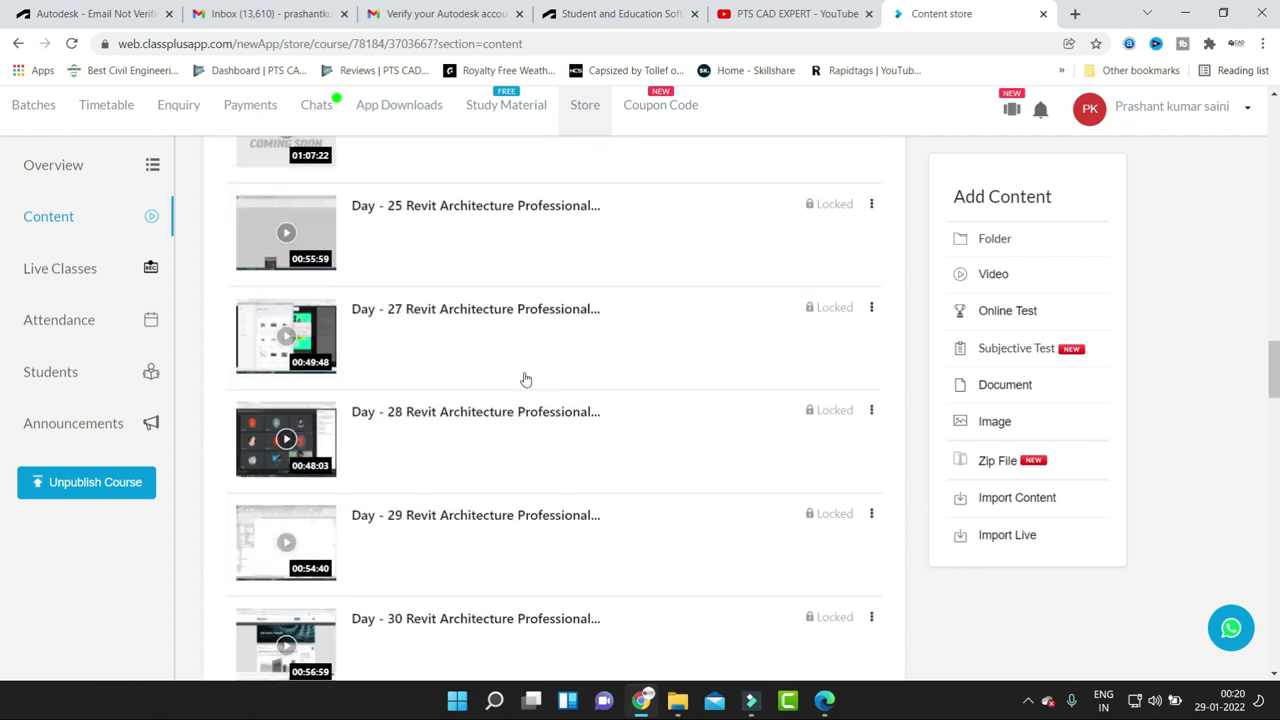
pyautogui.scroll(-2, 525, 380)
pyautogui.scroll(-2, 525, 380)
pyautogui.scroll(-5, 523, 377)
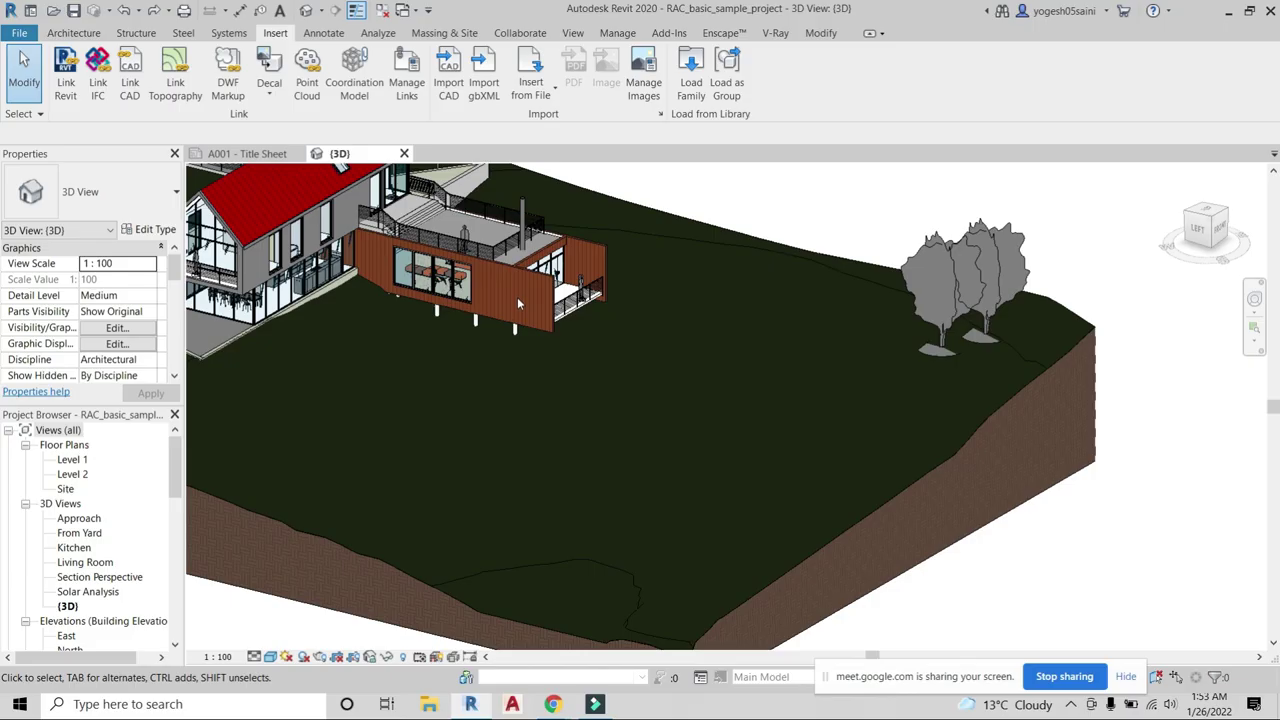
# Create a new family from the Window.rft template.
pyautogui.scroll(5, 517, 297)
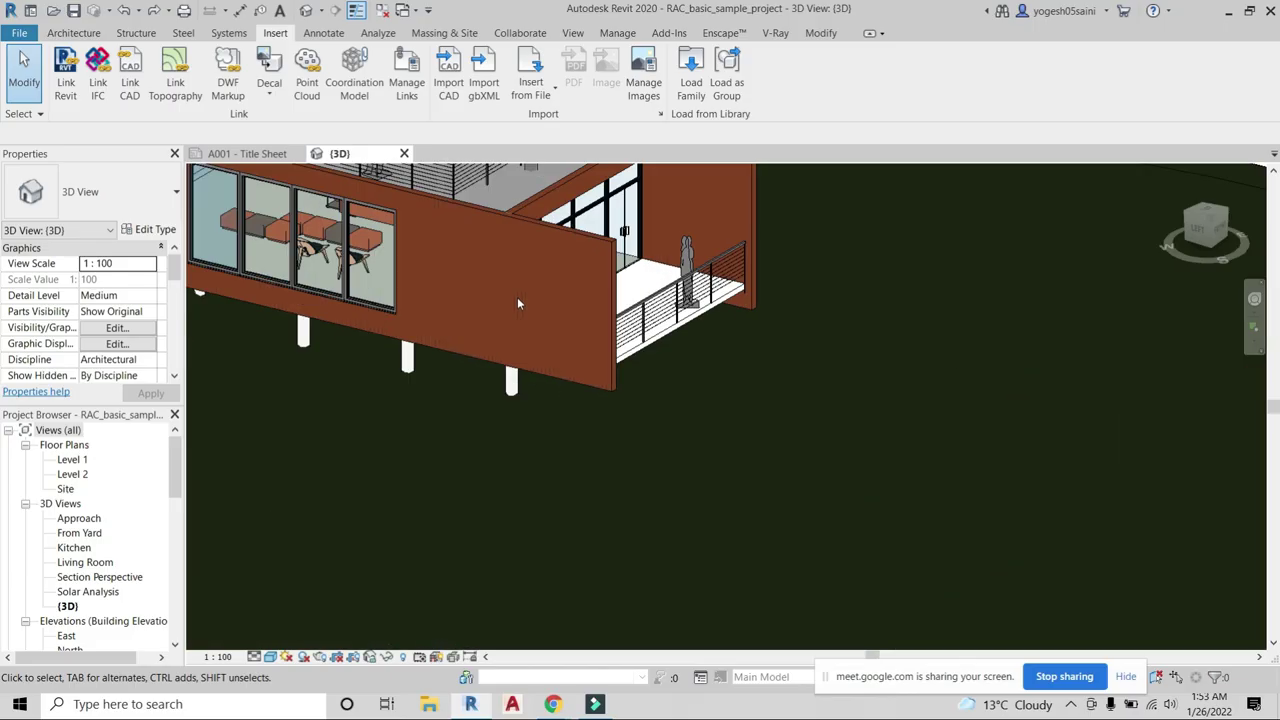
pyautogui.click(20, 35)
pyautogui.moveTo(58, 99)
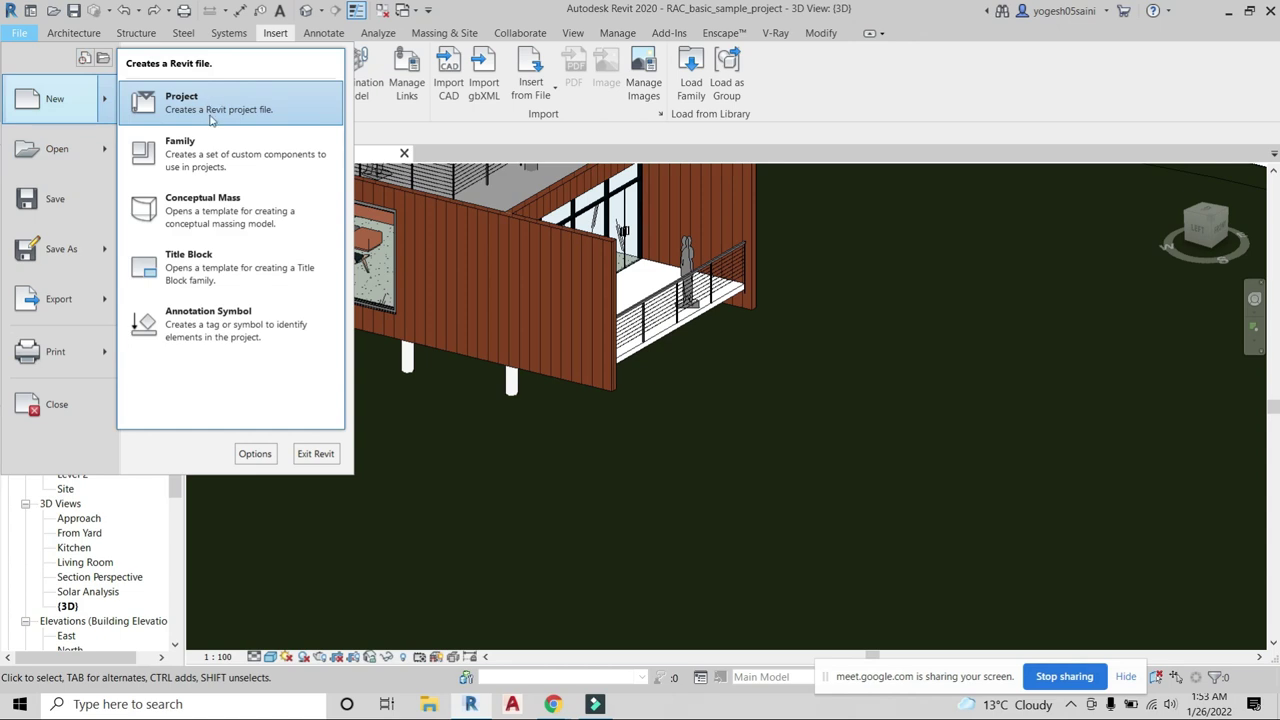
pyautogui.click(180, 150)
pyautogui.scroll(-3, 845, 392)
pyautogui.scroll(-3, 845, 392)
pyautogui.scroll(-5, 843, 394)
pyautogui.scroll(-4, 840, 396)
pyautogui.scroll(-2, 838, 398)
pyautogui.scroll(5, 838, 398)
pyautogui.scroll(-5, 838, 398)
pyautogui.click(808, 484)
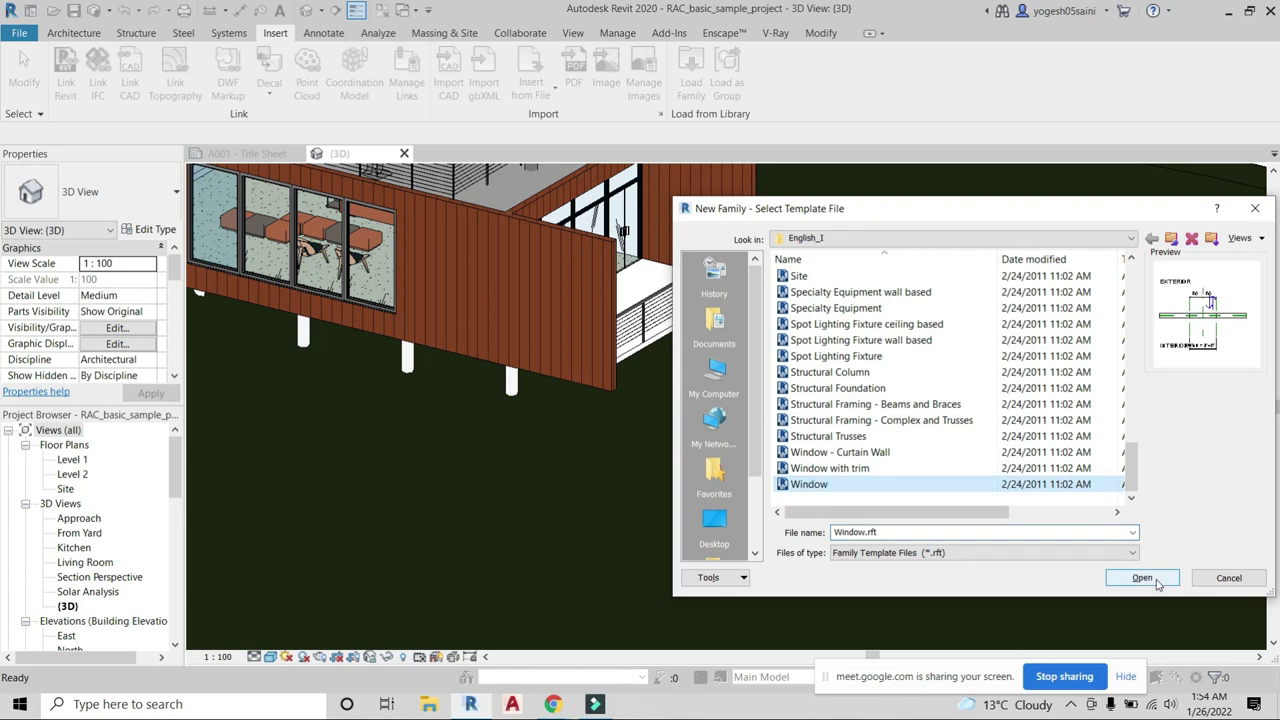
pyautogui.click(1156, 582)
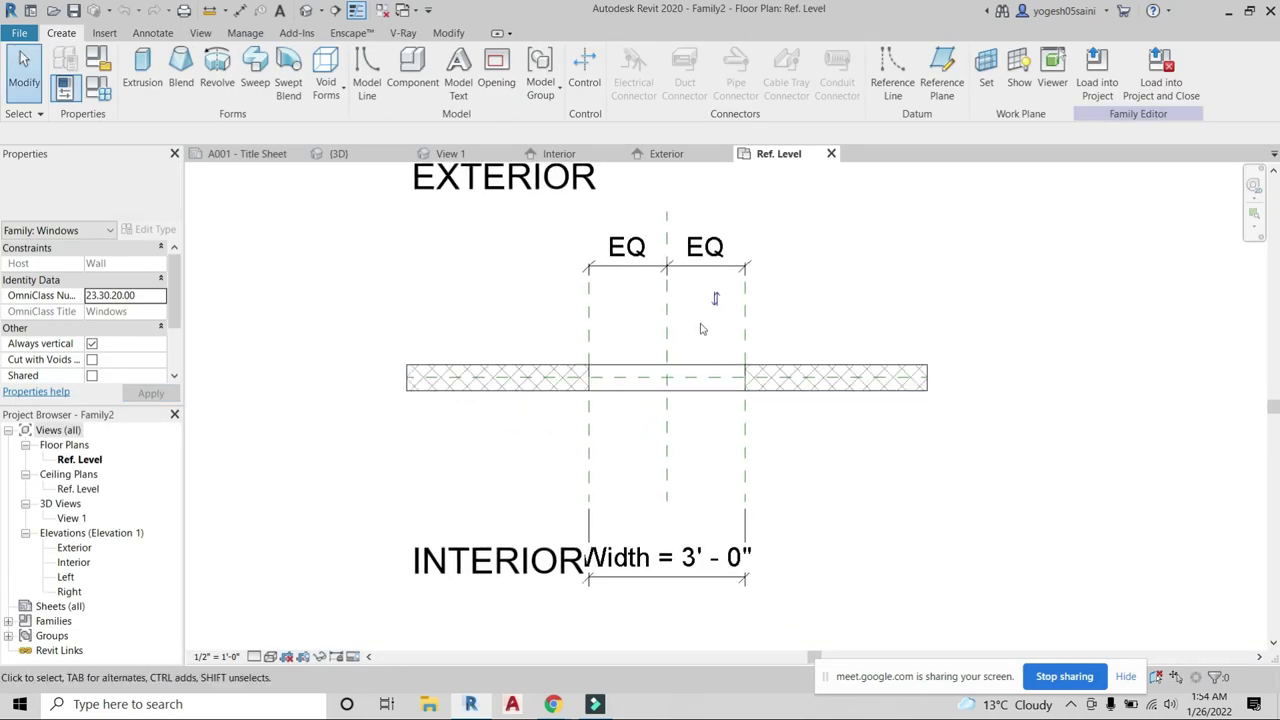
pyautogui.click(747, 343)
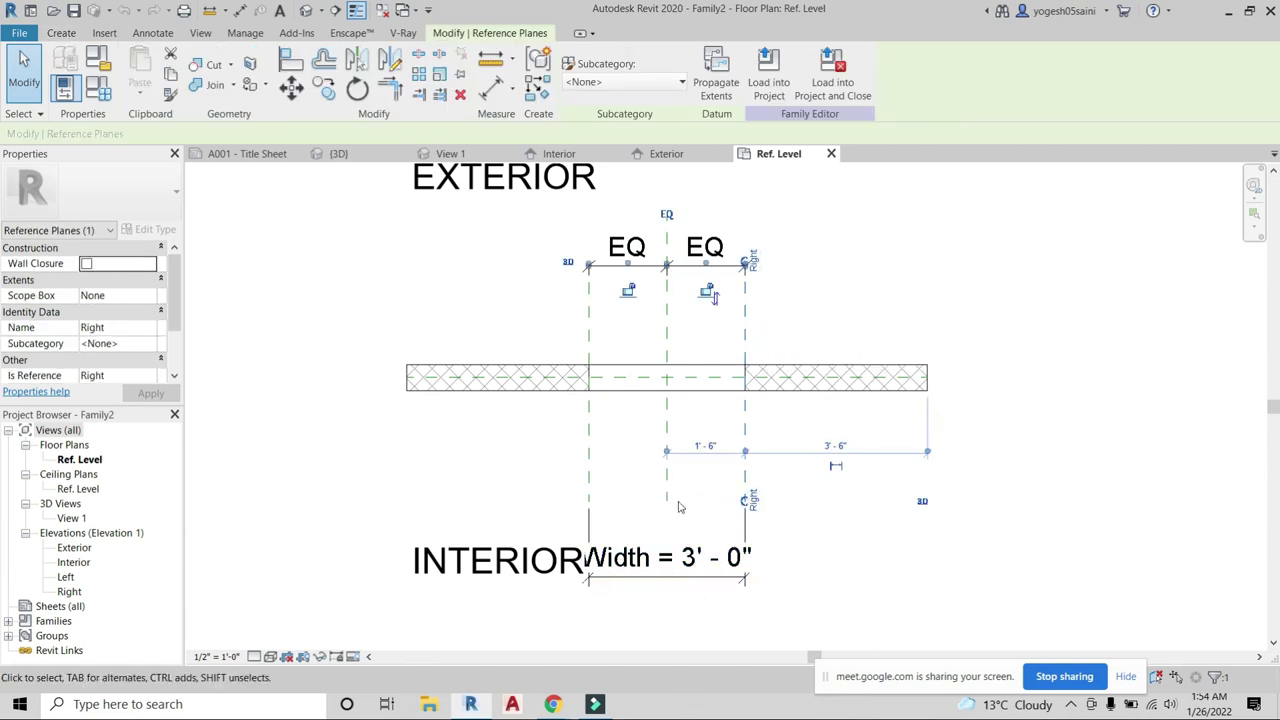
pyautogui.click(716, 447)
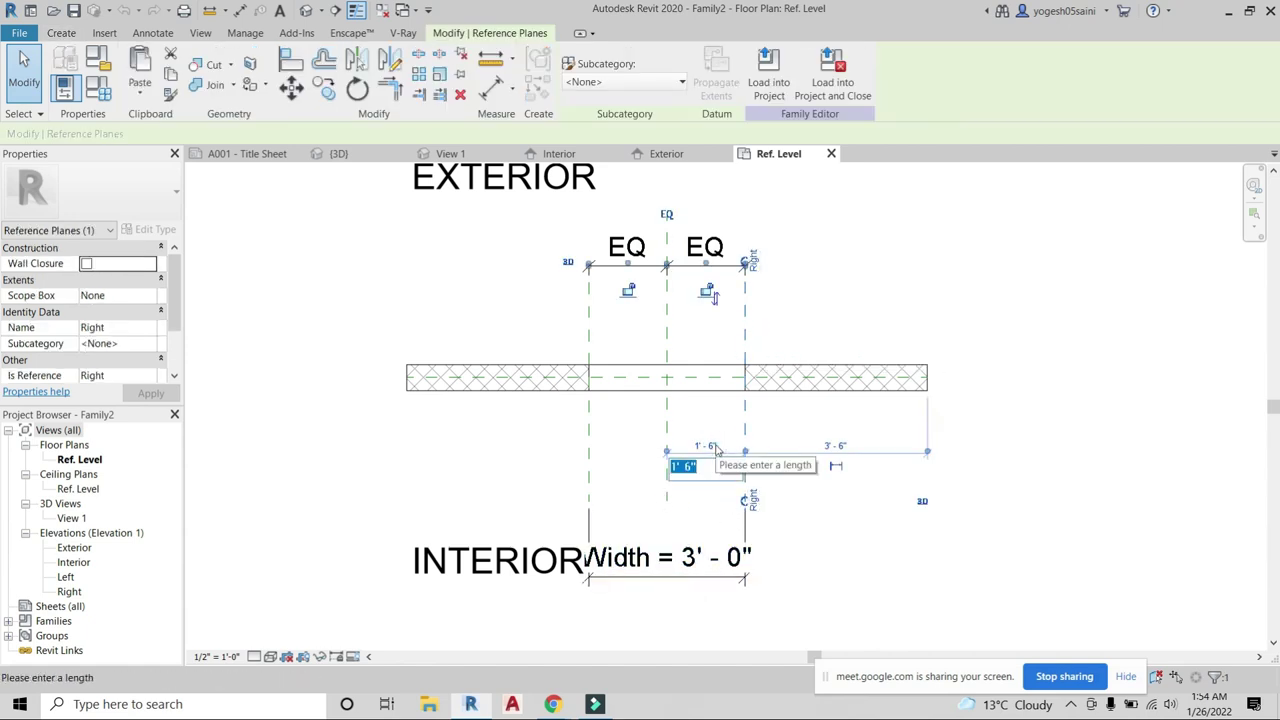
pyautogui.press('Escape')
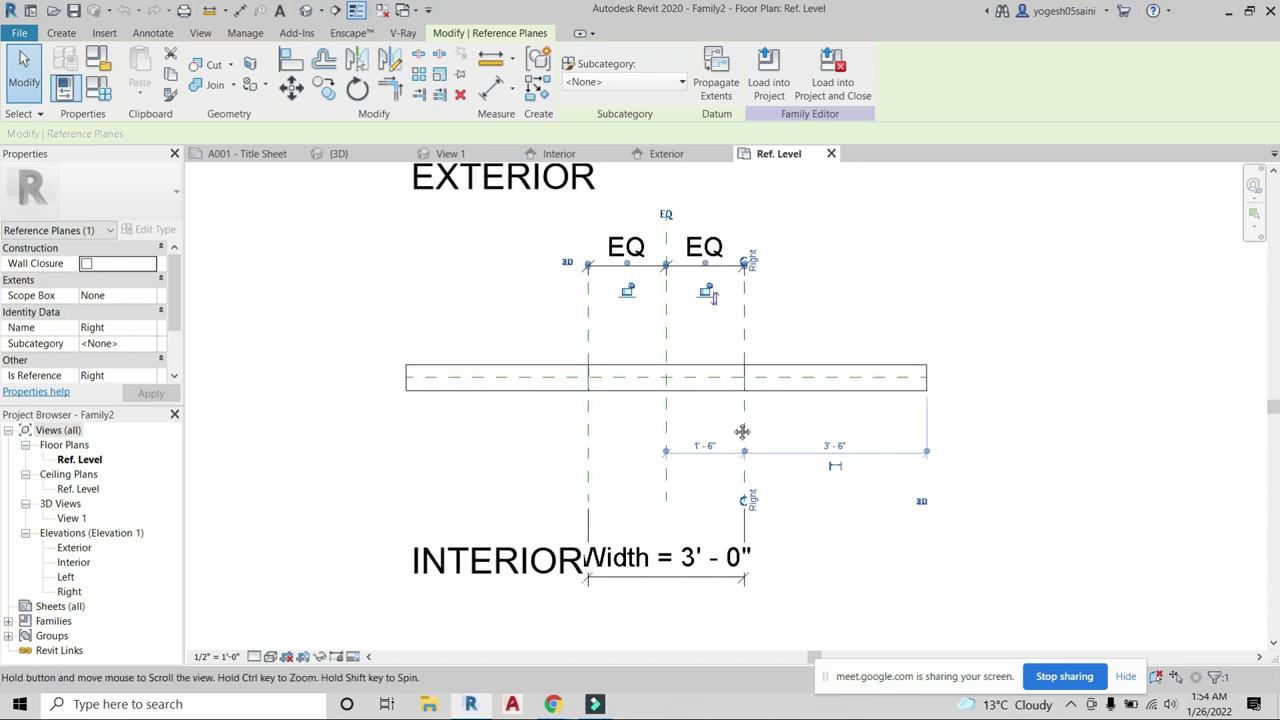
pyautogui.scroll(-1, 743, 431)
pyautogui.click(660, 511)
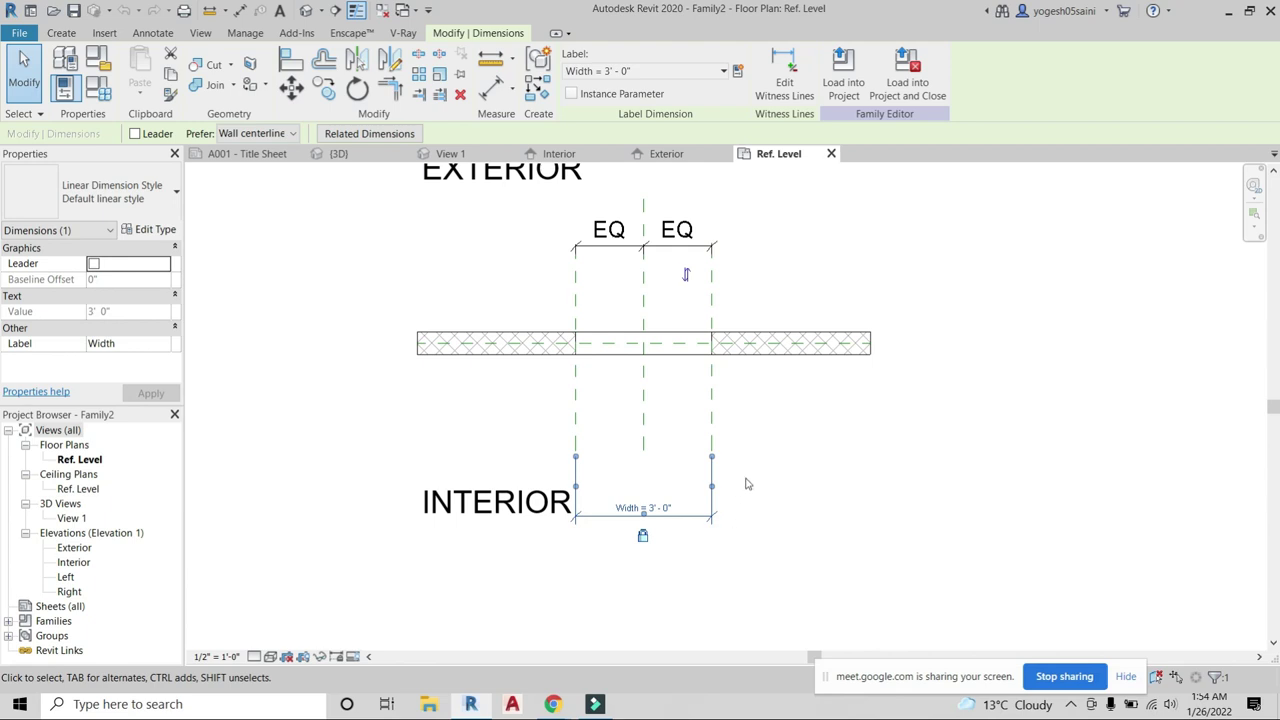
# Set the family's Height to 5' 0" and Width to 4' 0" in Family Types.
pyautogui.click(688, 522)
pyautogui.click(686, 514)
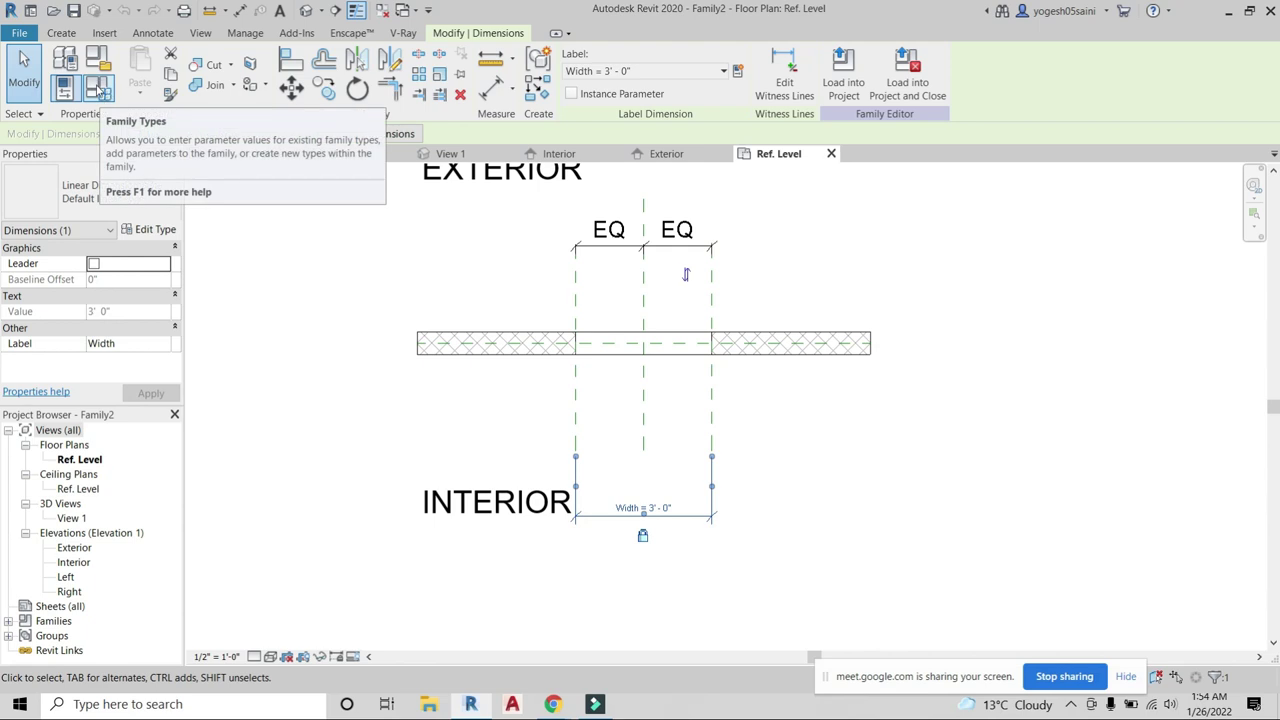
pyautogui.click(100, 90)
pyautogui.write('5\' 0"')
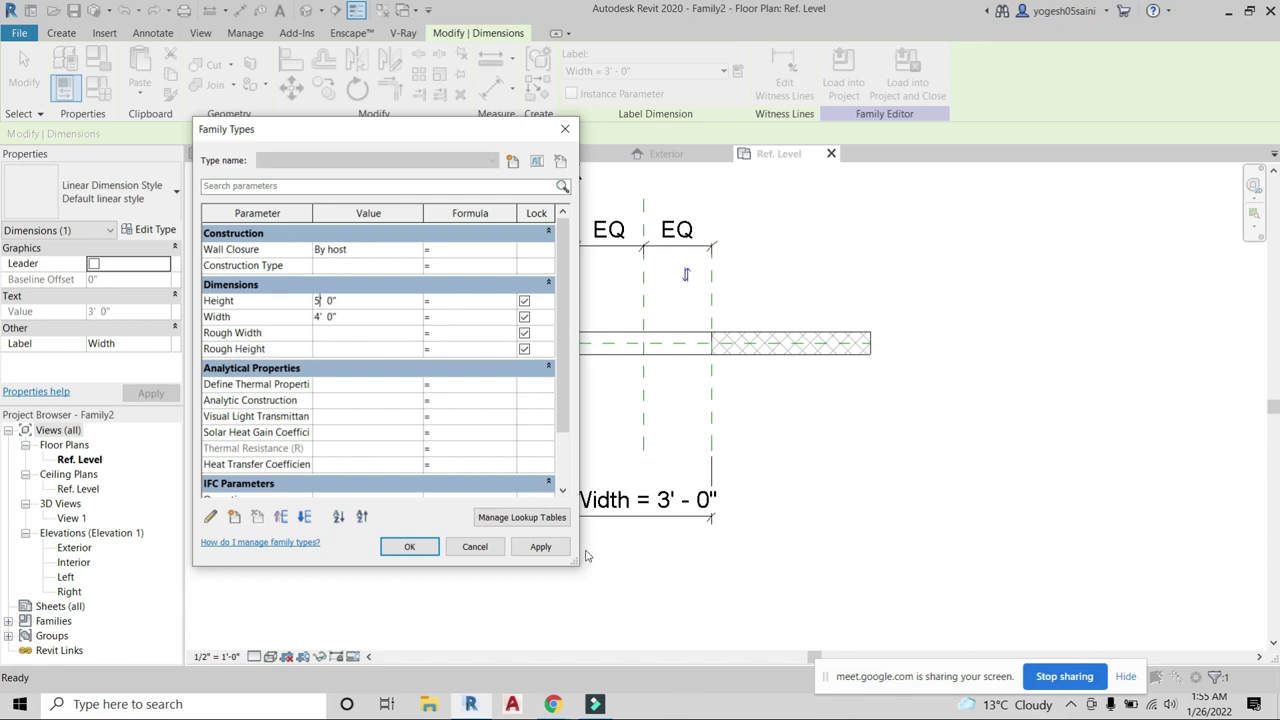
pyautogui.click(540, 546)
pyautogui.click(409, 546)
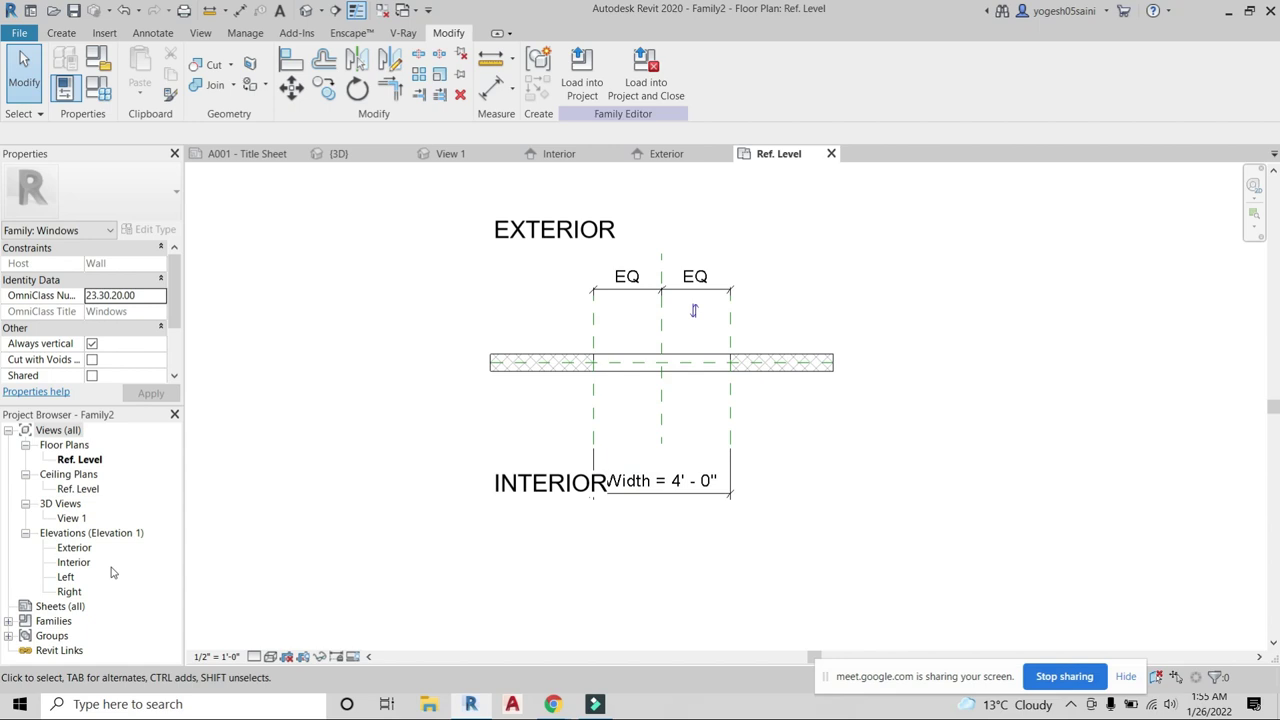
# Open the Exterior elevation and check the Top, Sill, Left and Right reference planes.
pyautogui.doubleClick(74, 548)
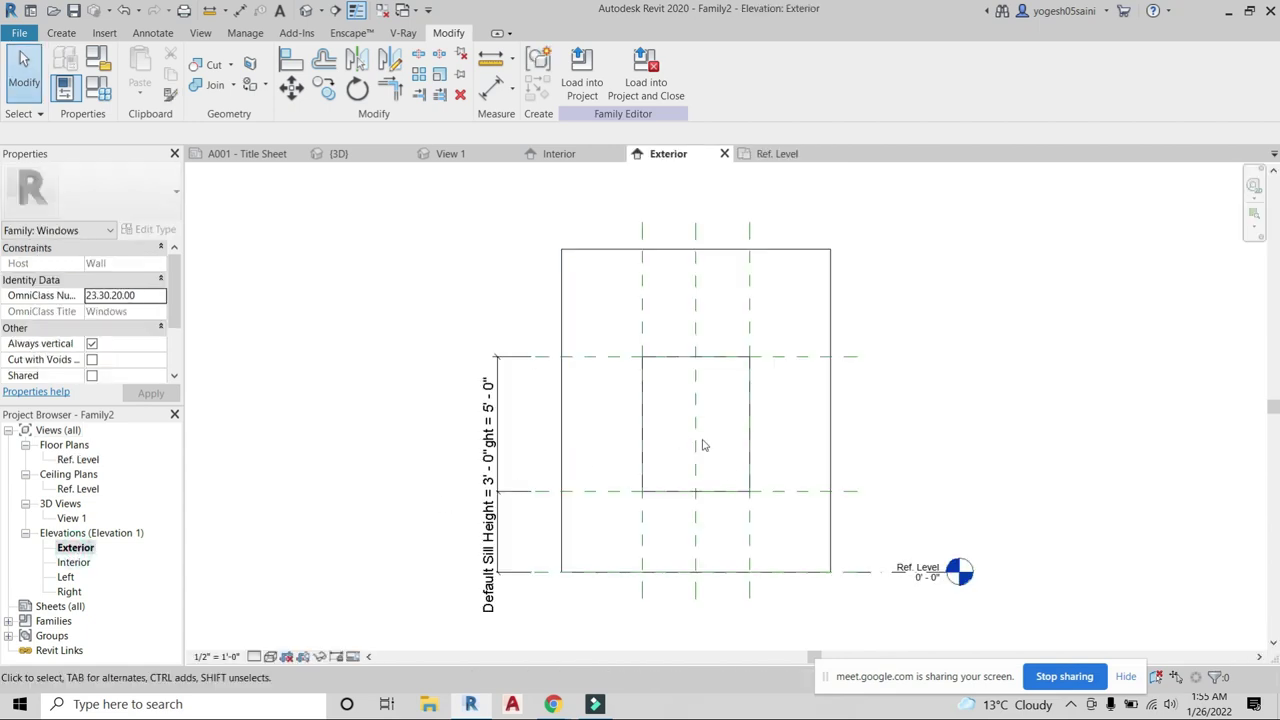
pyautogui.moveTo(731, 434); pyautogui.dragTo(674, 371, button='middle')
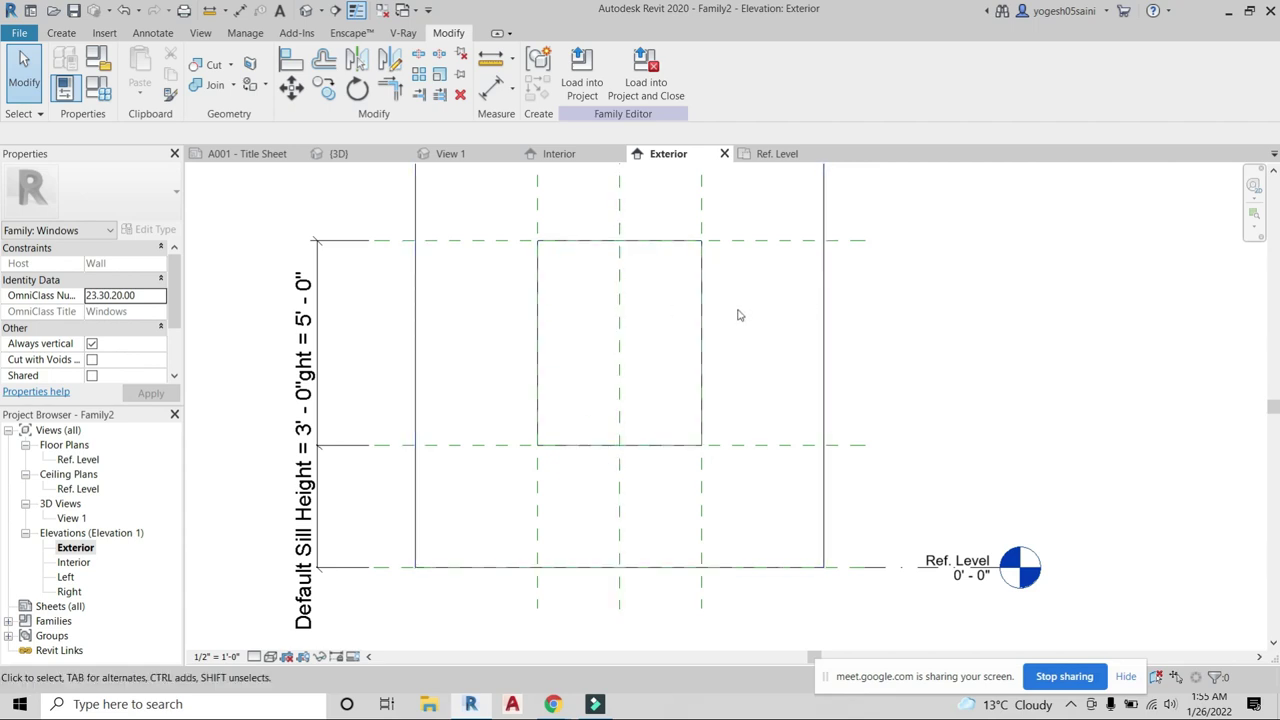
pyautogui.scroll(-2, 738, 315)
pyautogui.click(705, 274)
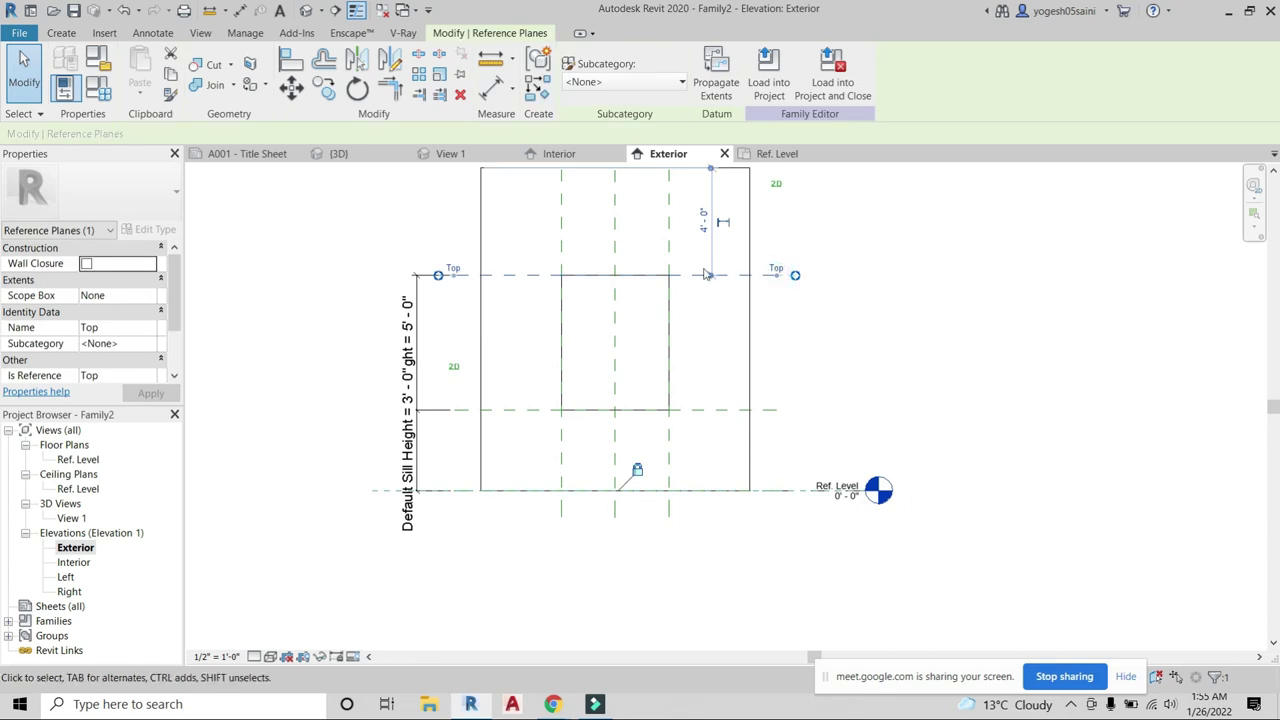
pyautogui.click(765, 410)
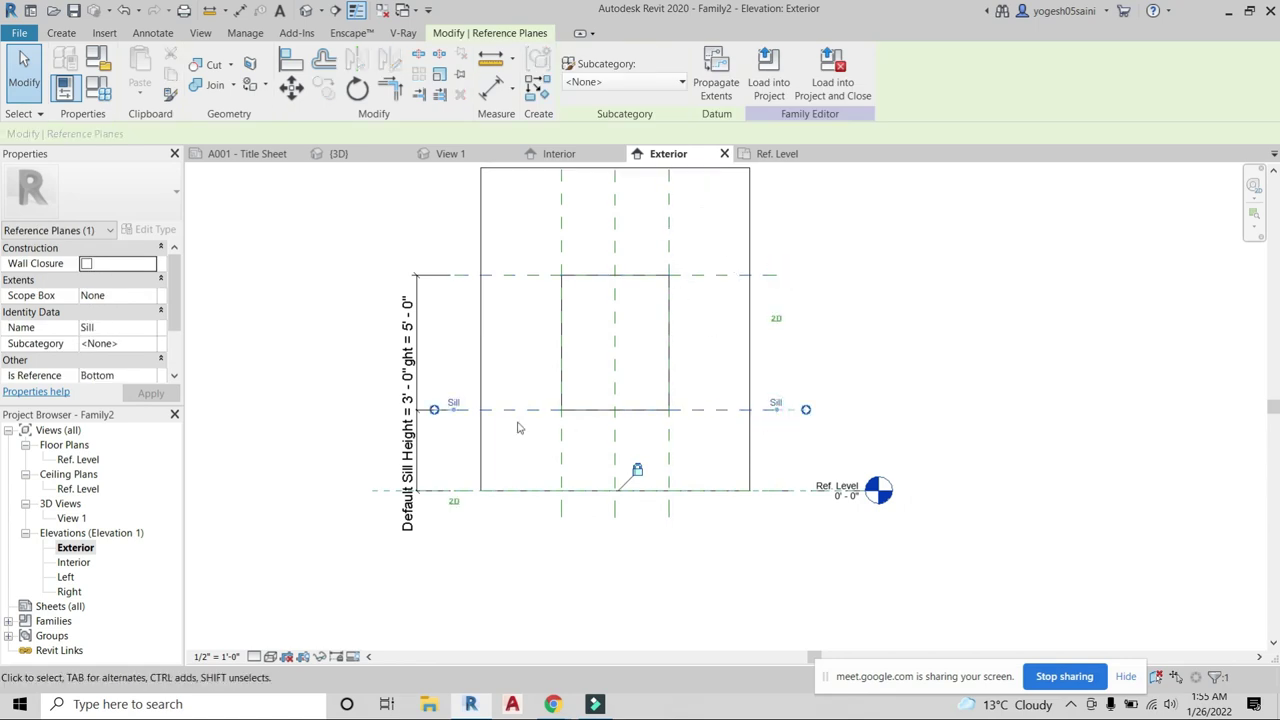
pyautogui.click(665, 250)
pyautogui.click(562, 253)
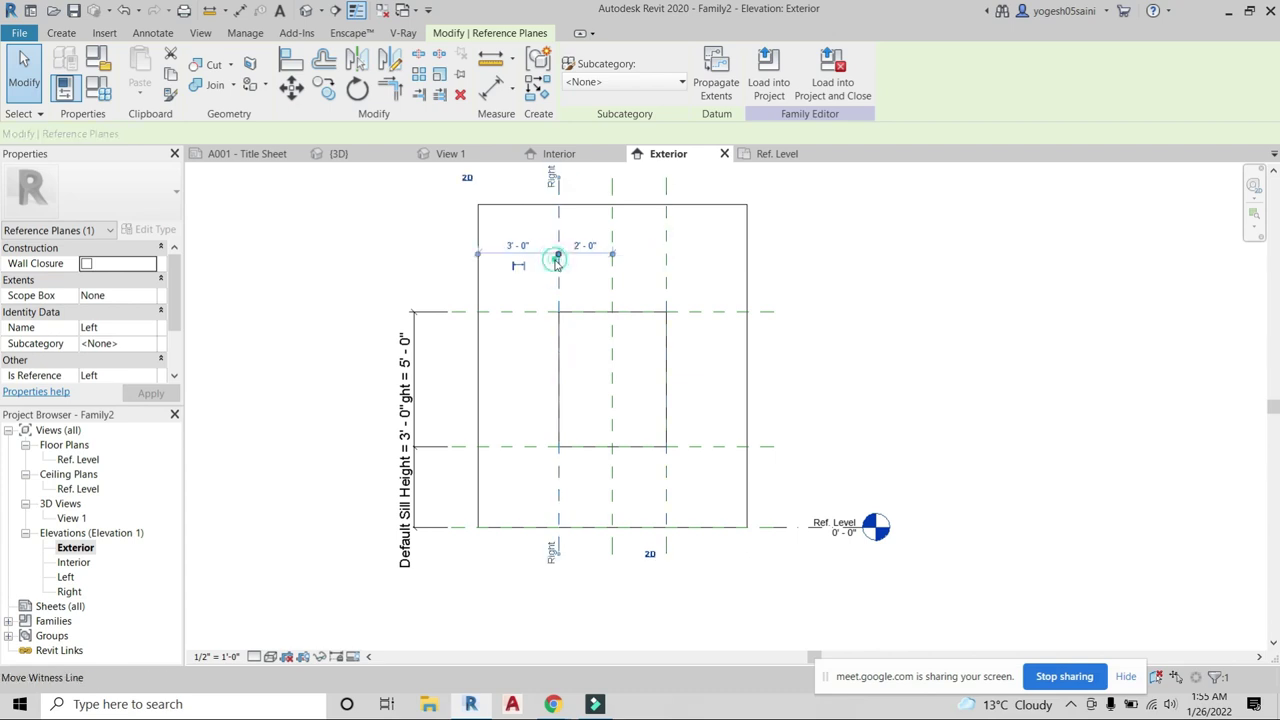
# Clear the selection and start the Reference Plane tool with RP.
pyautogui.scroll(-1, 802, 352)
pyautogui.scroll(-1, 802, 352)
pyautogui.click(795, 350)
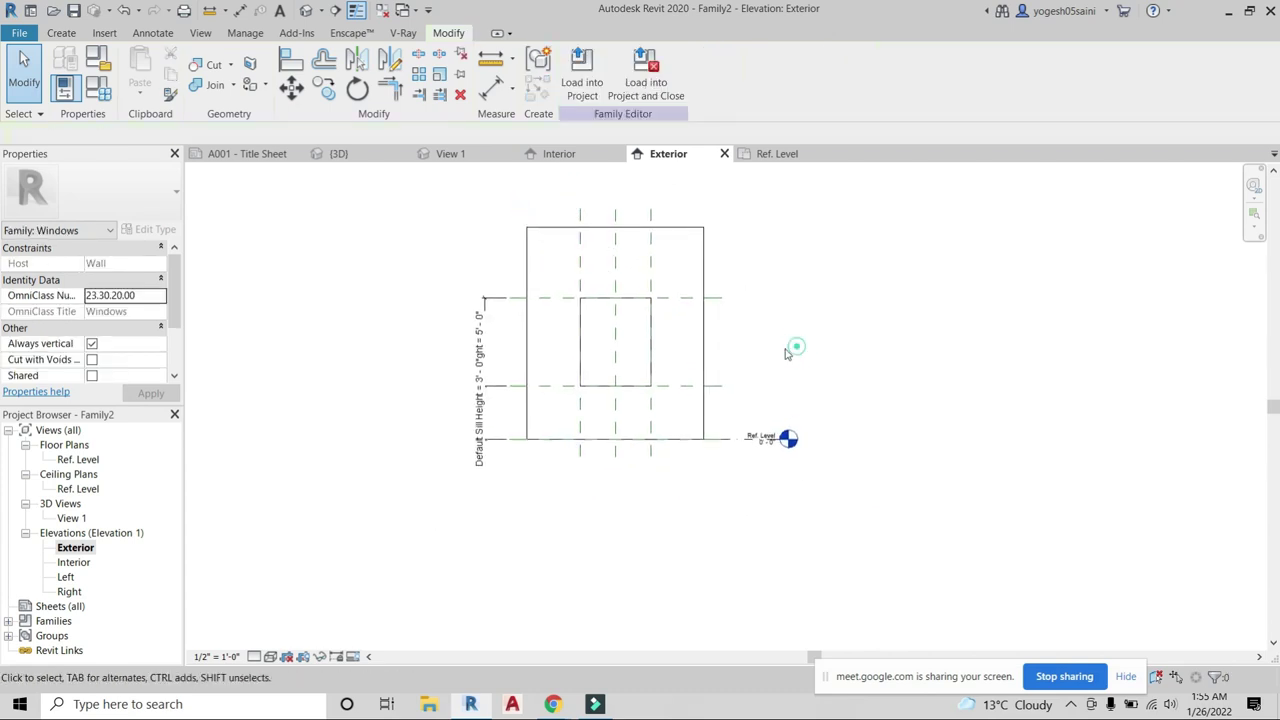
pyautogui.scroll(2, 595, 355)
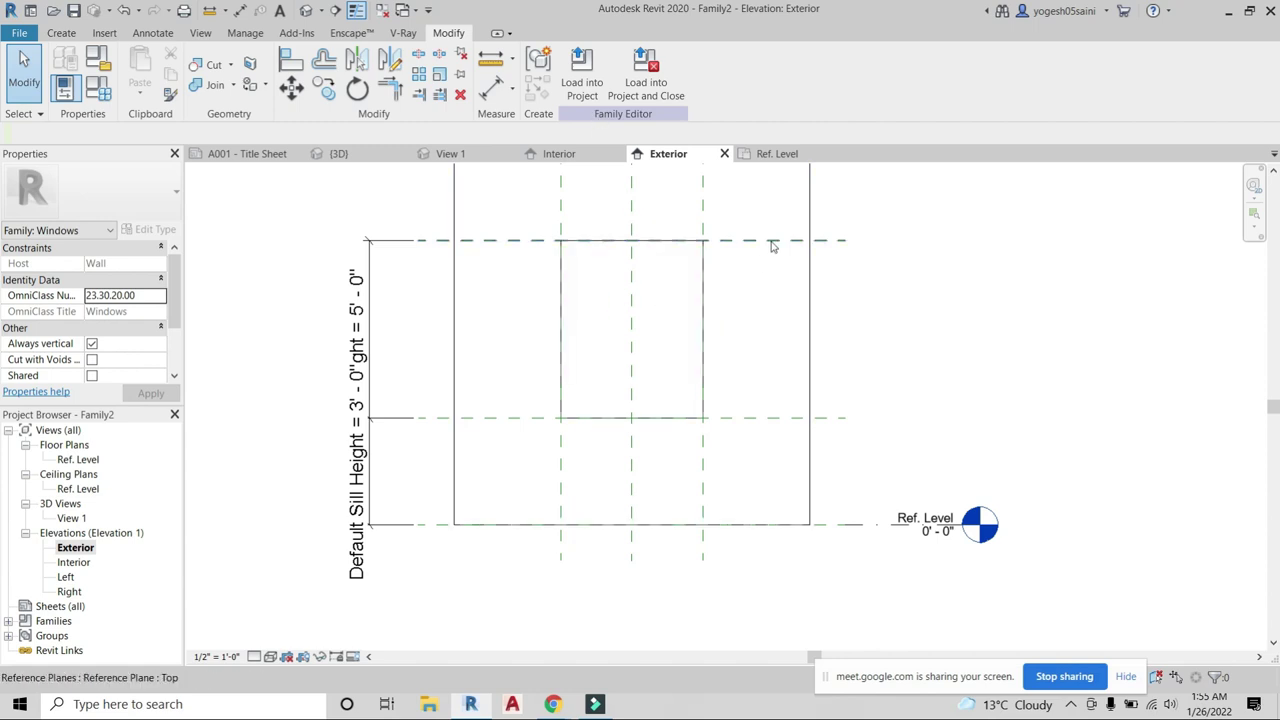
pyautogui.press('r')
pyautogui.press('p')
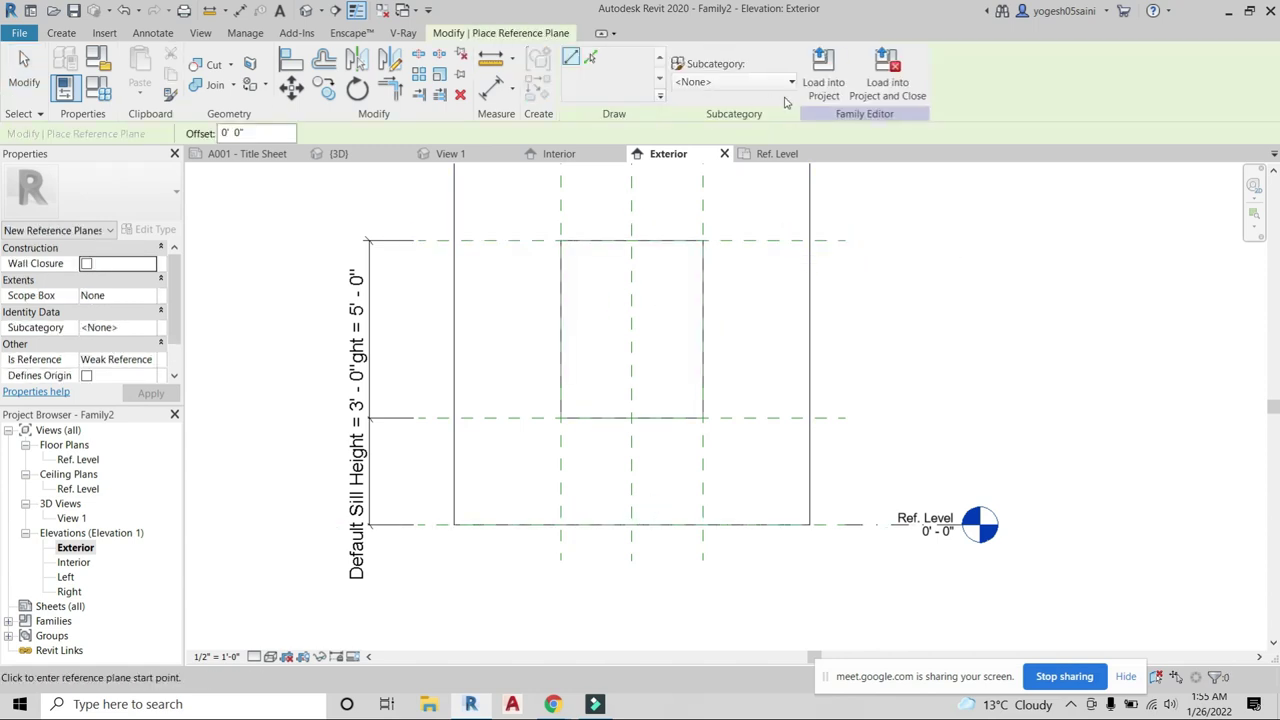
# Draw a horizontal reference plane across the window below the Top plane.
pyautogui.press('Escape')
pyautogui.click(838, 241)
pyautogui.press('Escape')
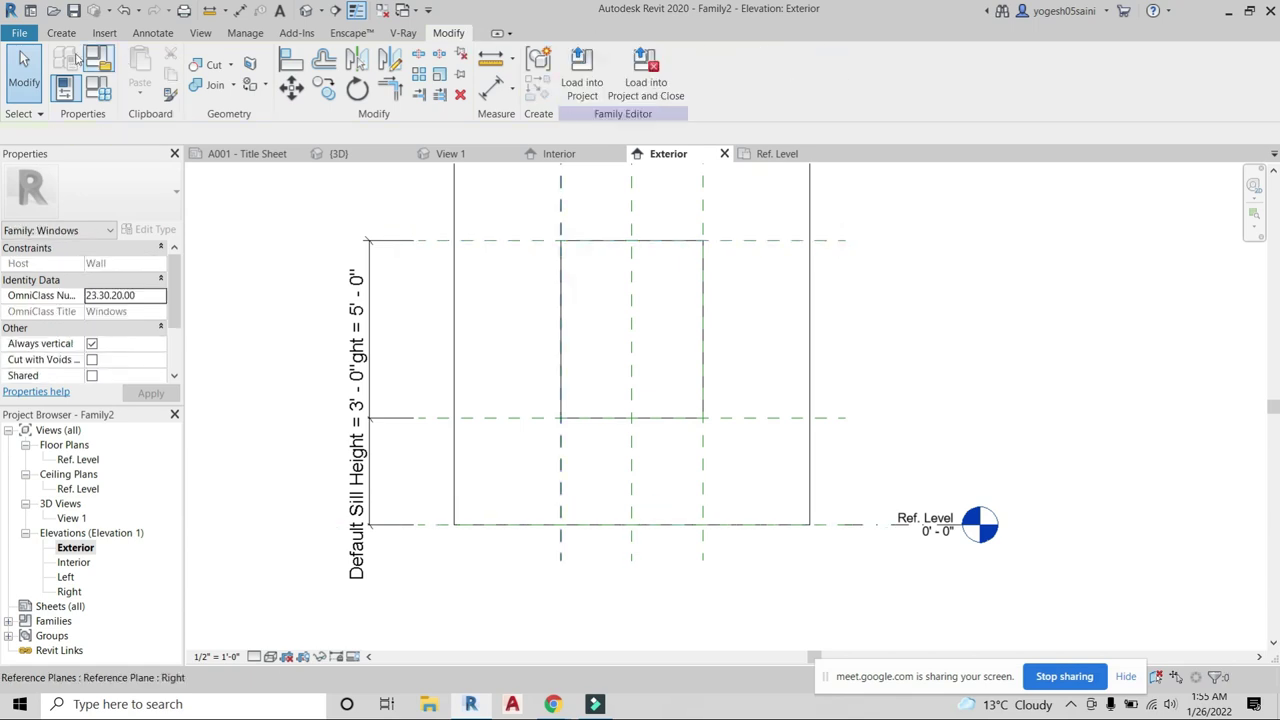
pyautogui.click(61, 33)
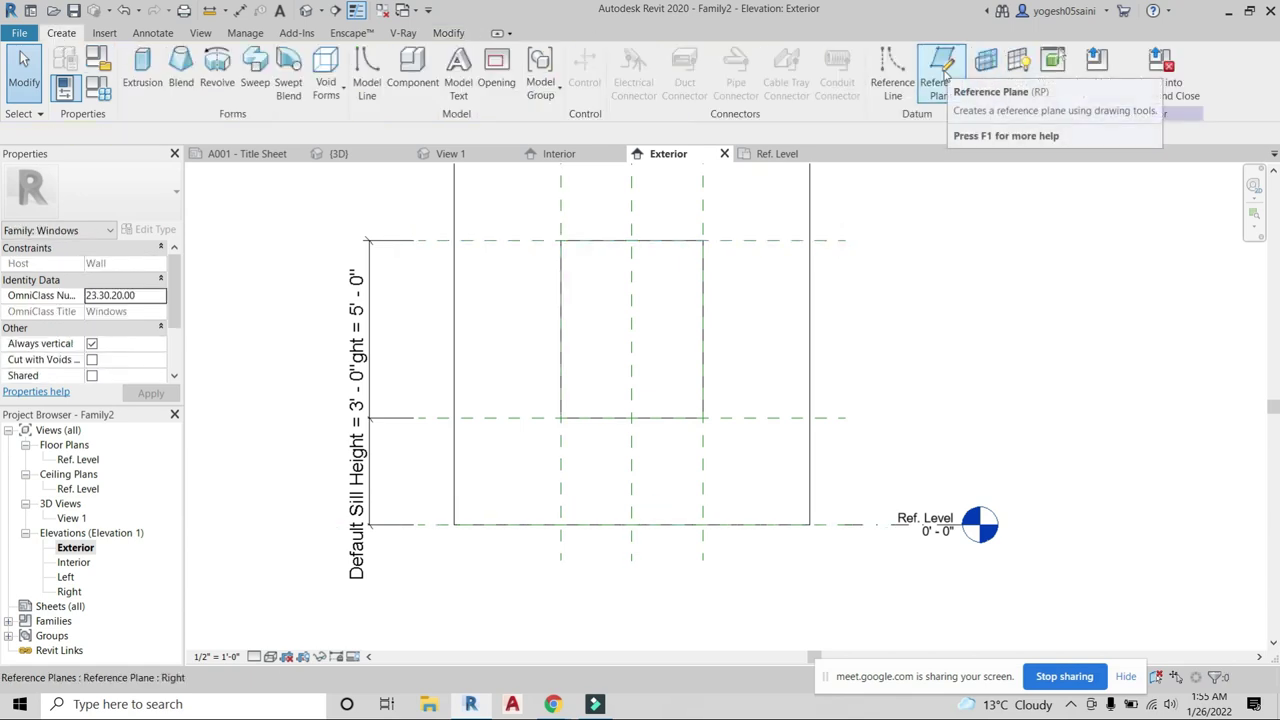
pyautogui.click(943, 78)
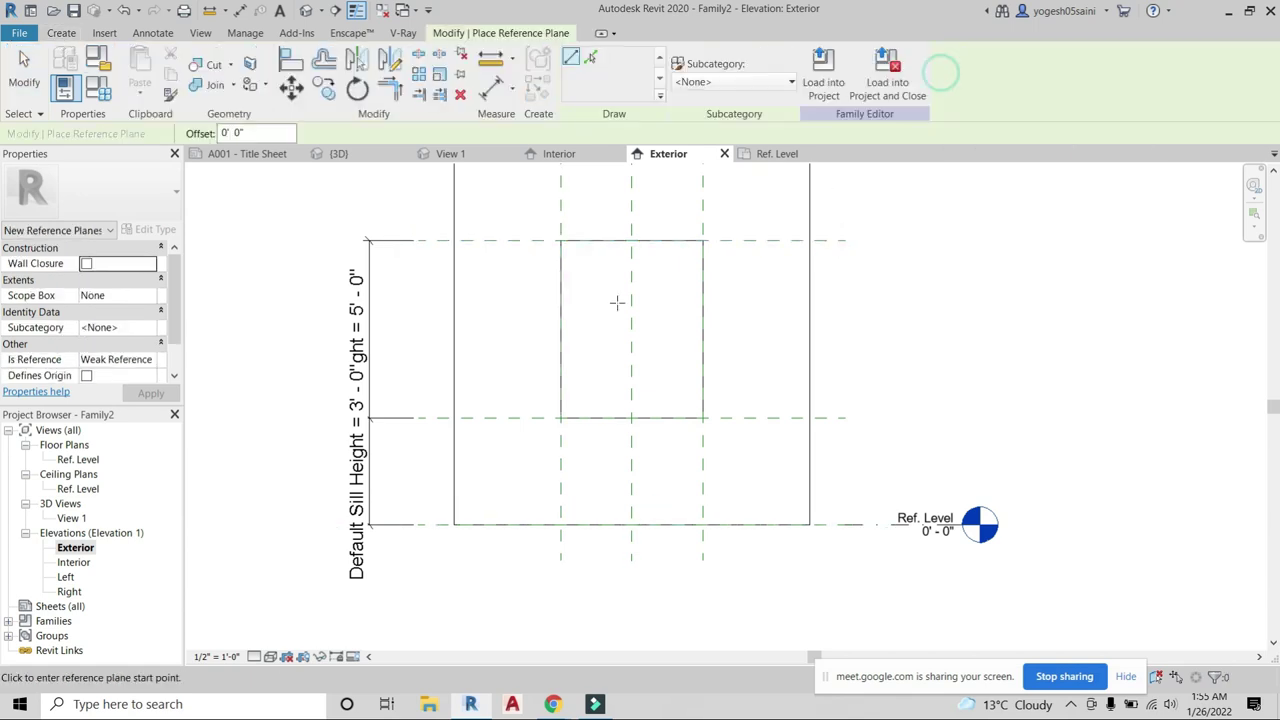
pyautogui.click(370, 290)
pyautogui.click(845, 290)
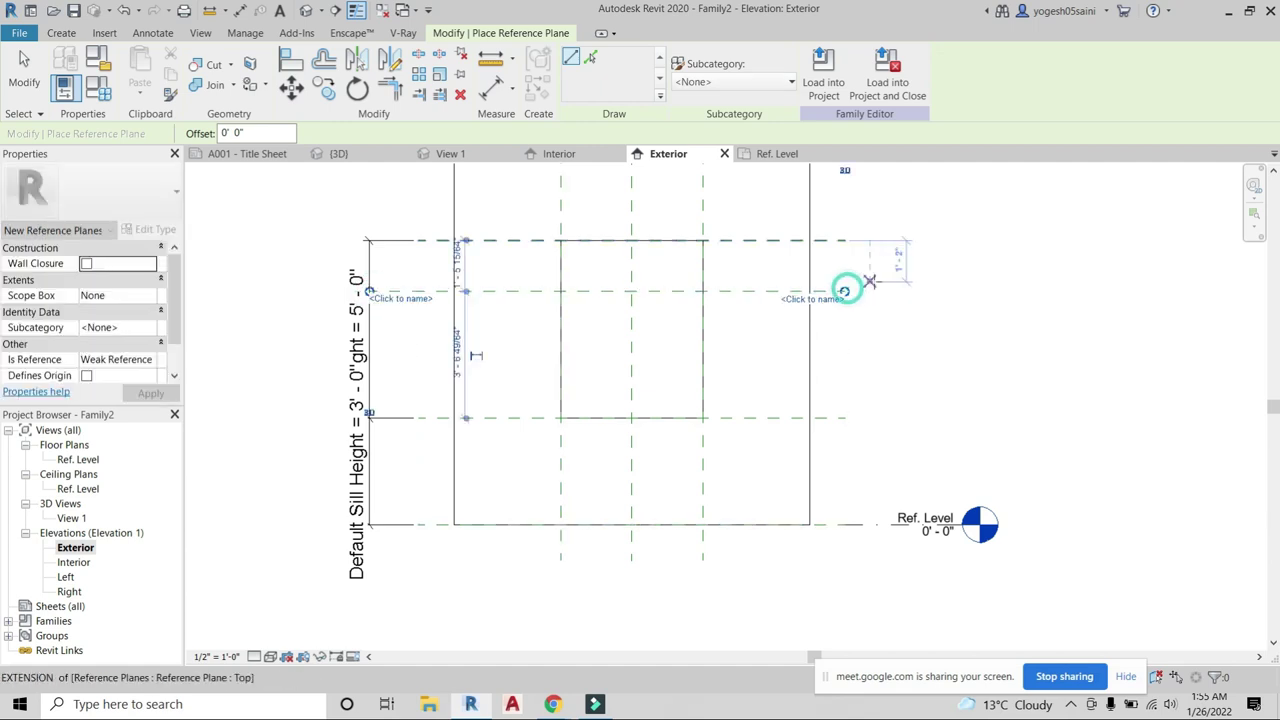
pyautogui.press('Escape')
pyautogui.press('Escape')
# Set the new plane's distance to 1'-6" below the Top plane.
pyautogui.scroll(1, 751, 386)
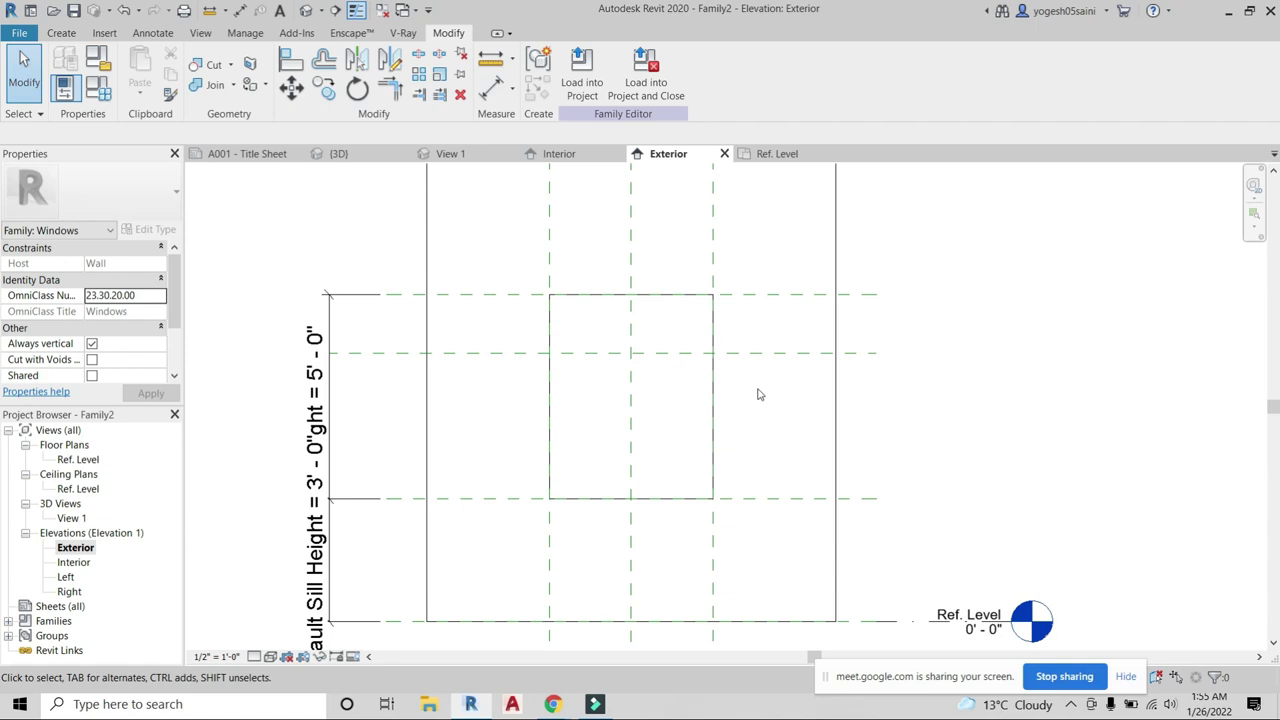
pyautogui.click(766, 354)
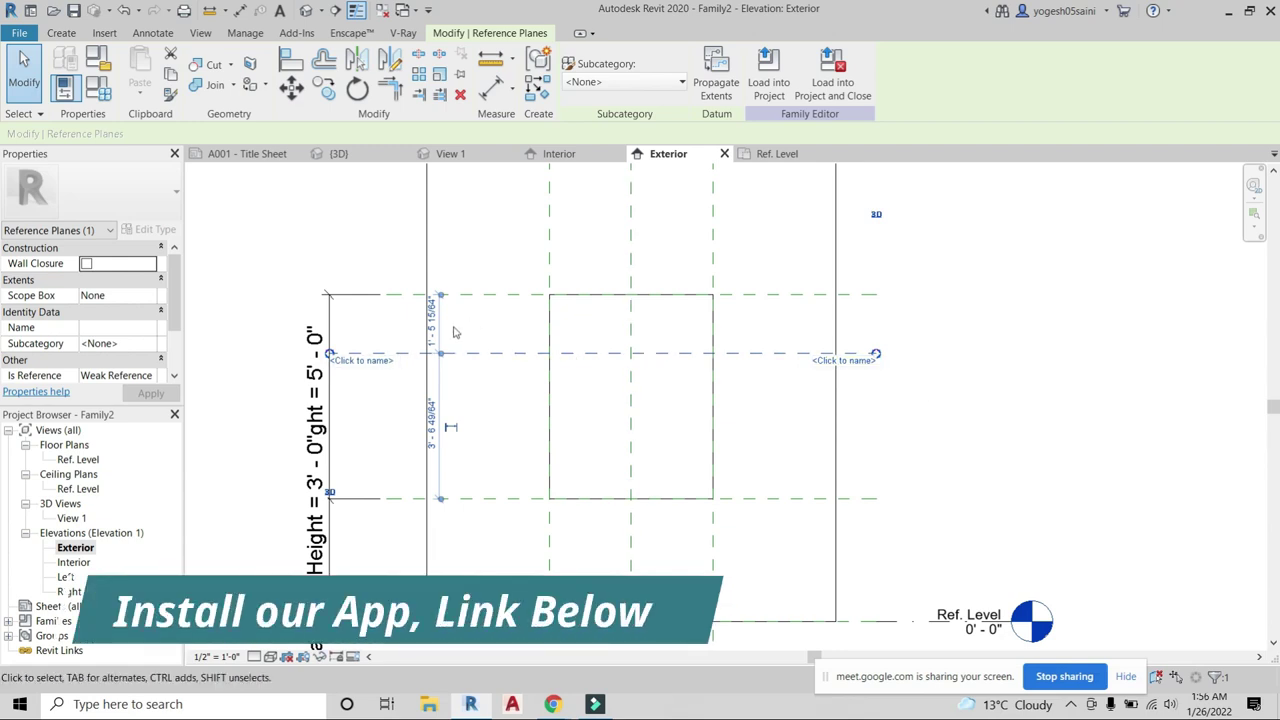
pyautogui.click(431, 320)
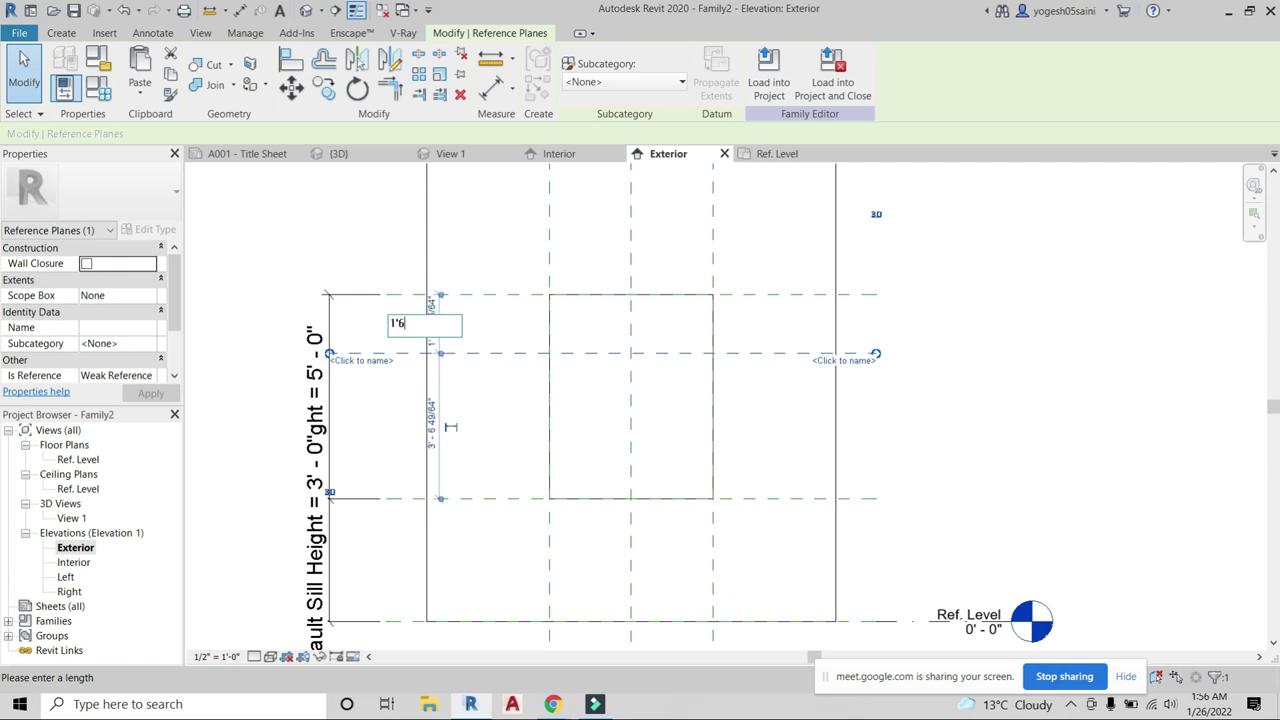
pyautogui.press('Return')
pyautogui.click(798, 426)
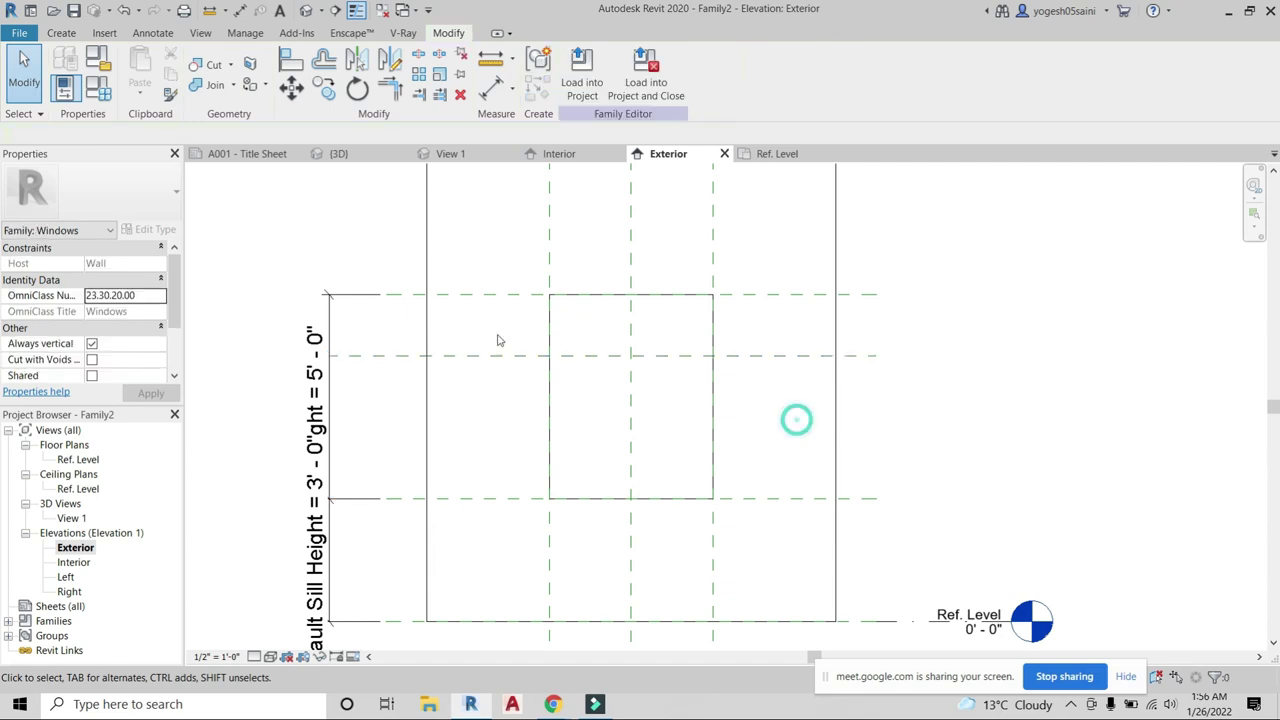
pyautogui.click(488, 355)
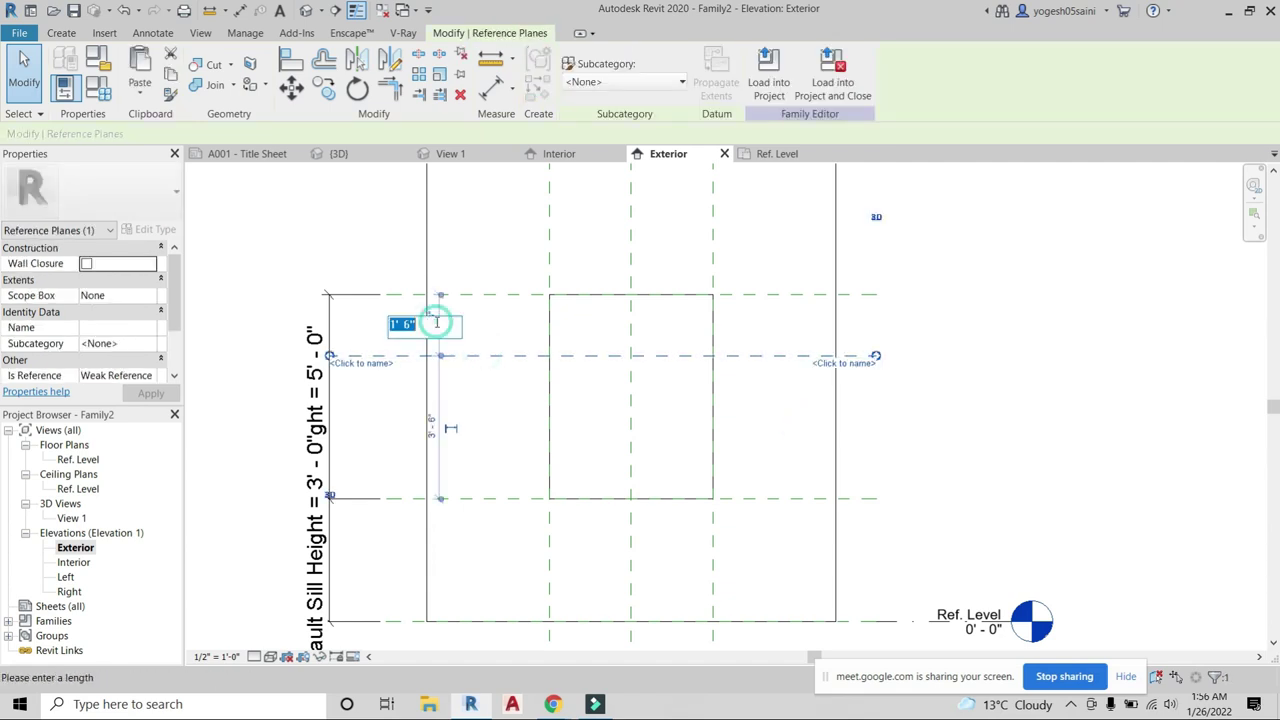
pyautogui.press('Escape')
# Dimension the 1'-6" gap between the Top plane and the new plane with DI.
pyautogui.press('d')
pyautogui.press('i')
pyautogui.click(448, 296)
pyautogui.click(451, 357)
pyautogui.click(912, 328)
pyautogui.press('Escape')
pyautogui.press('Escape')
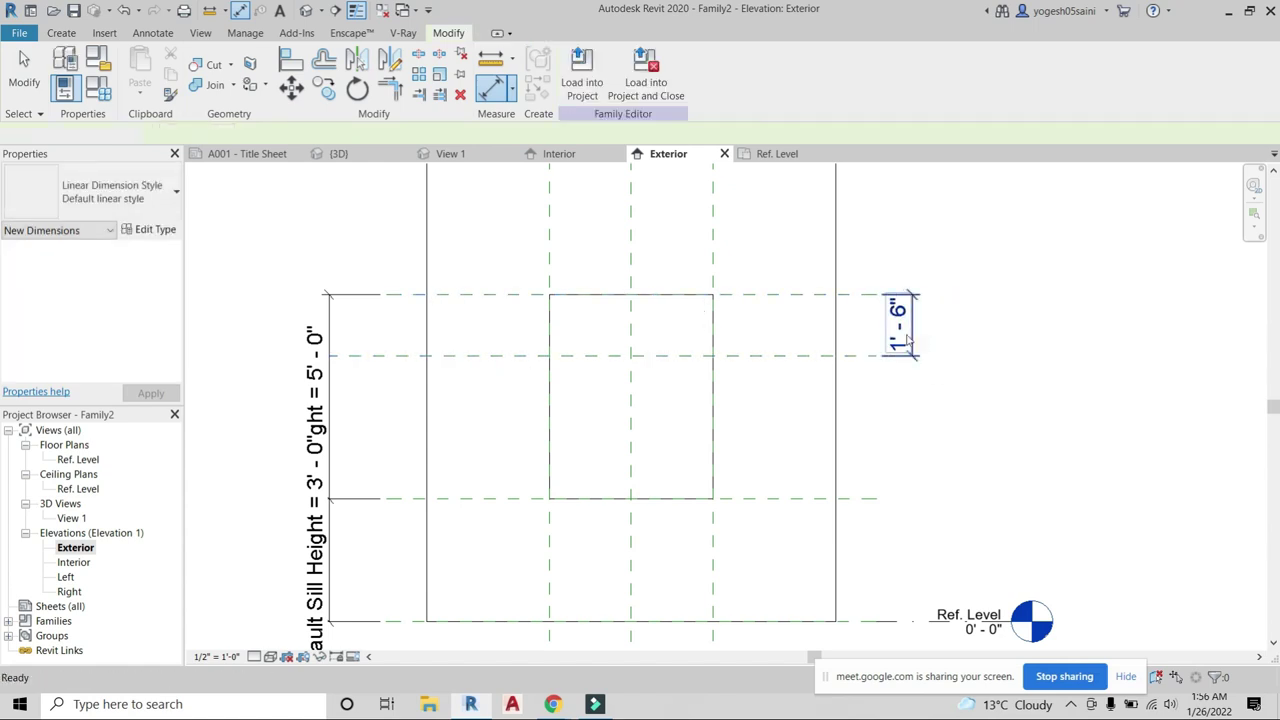
# Label the 1'-6" dimension with a new type parameter named 'mid part window'.
pyautogui.click(912, 320)
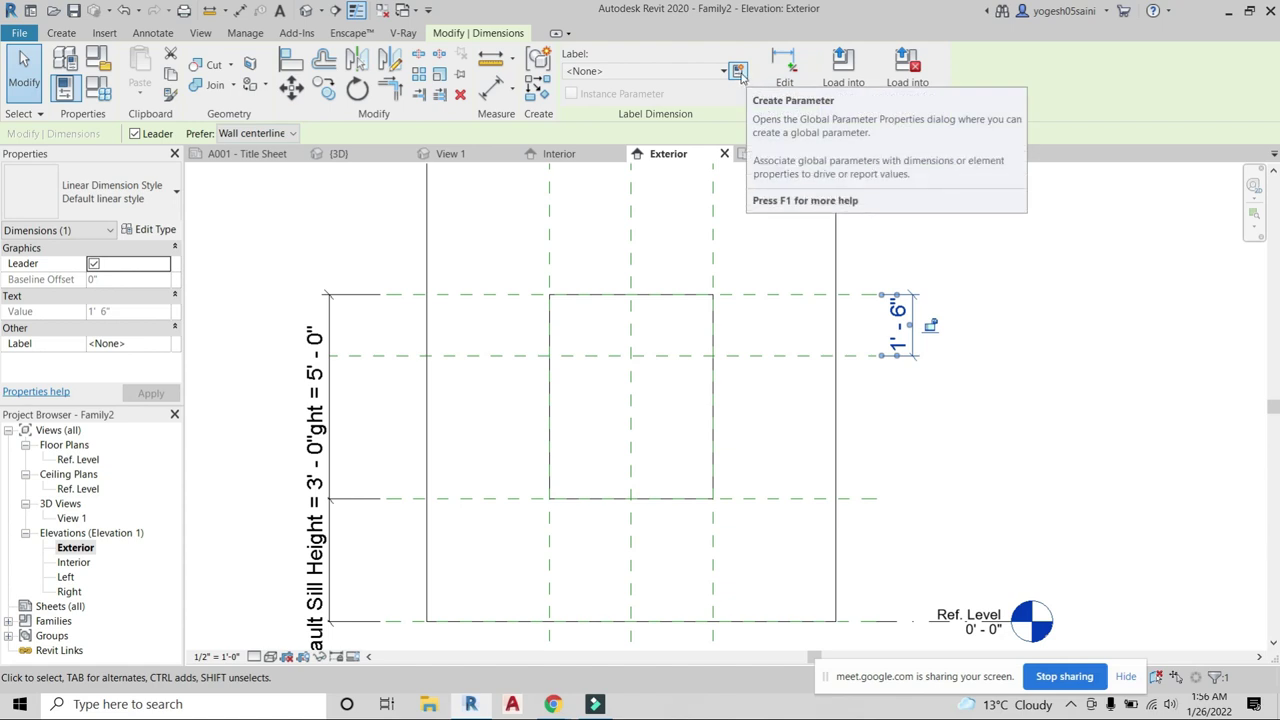
pyautogui.click(738, 71)
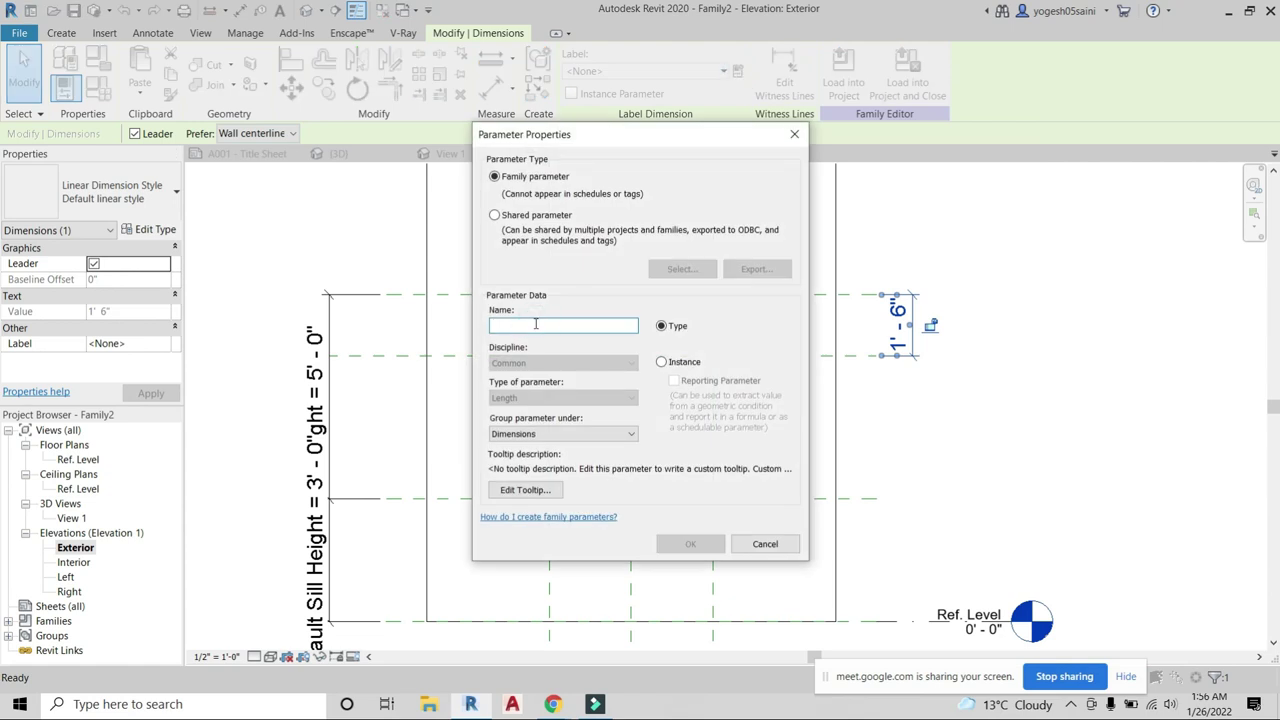
pyautogui.write('mid part window')
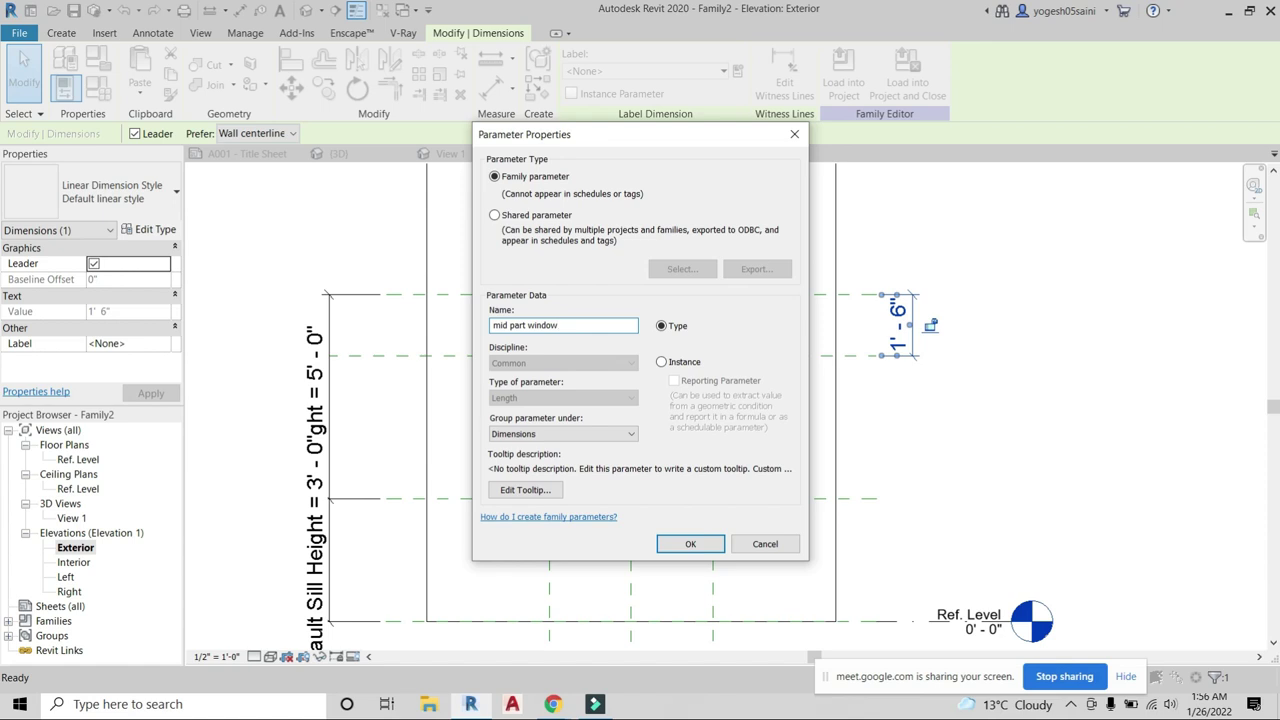
pyautogui.click(690, 544)
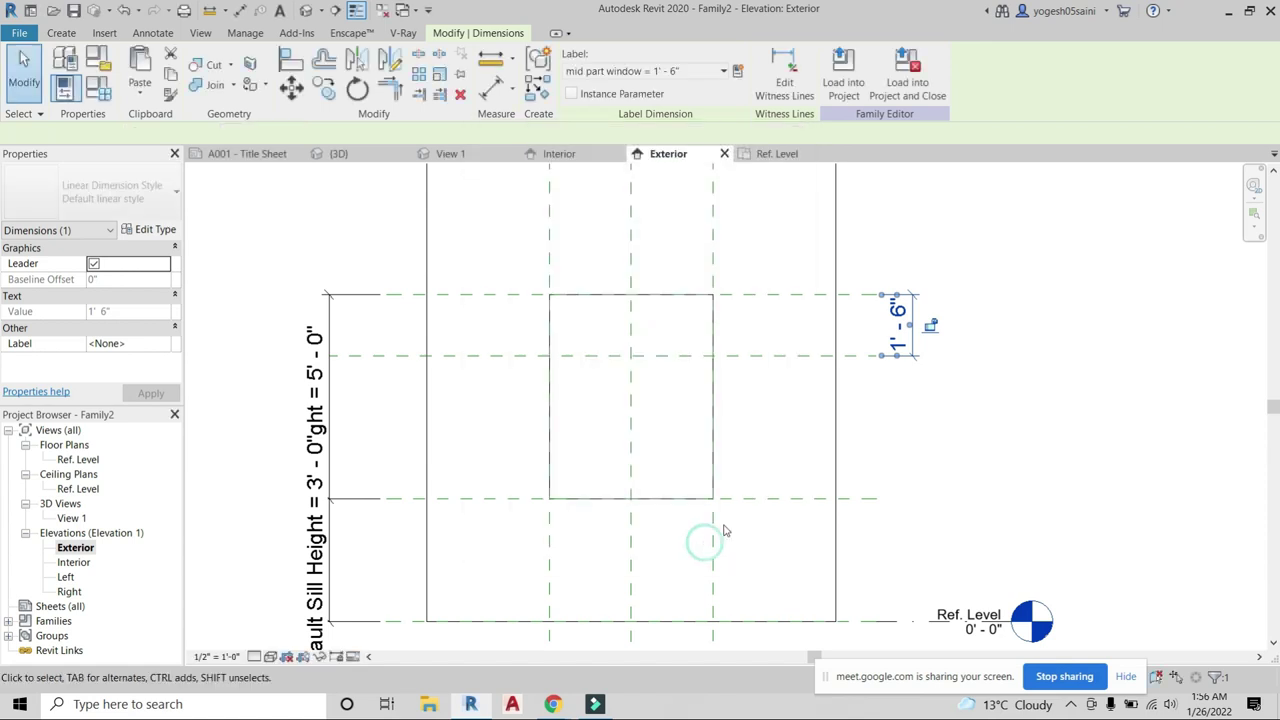
pyautogui.click(970, 396)
pyautogui.scroll(-2, 970, 396)
# Name the unnamed plane 1'-6" below Top 'mid' and check its dimension.
pyautogui.scroll(-1, 900, 374)
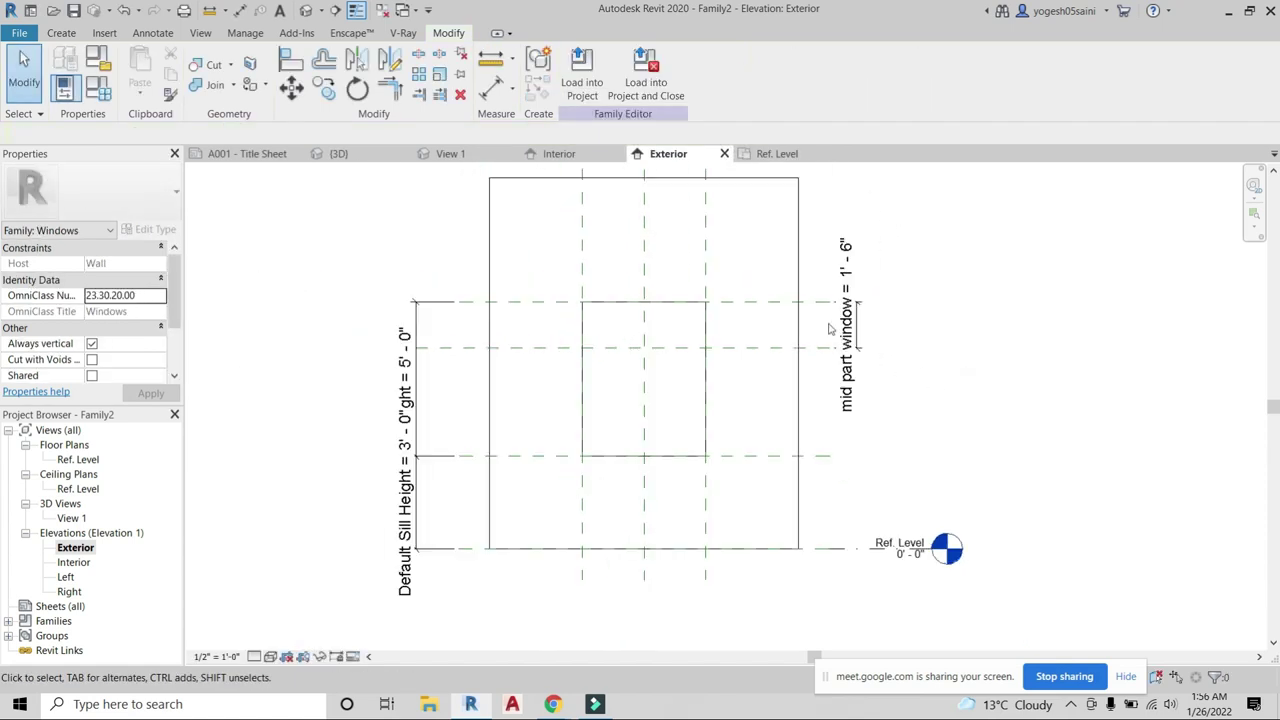
pyautogui.click(822, 303)
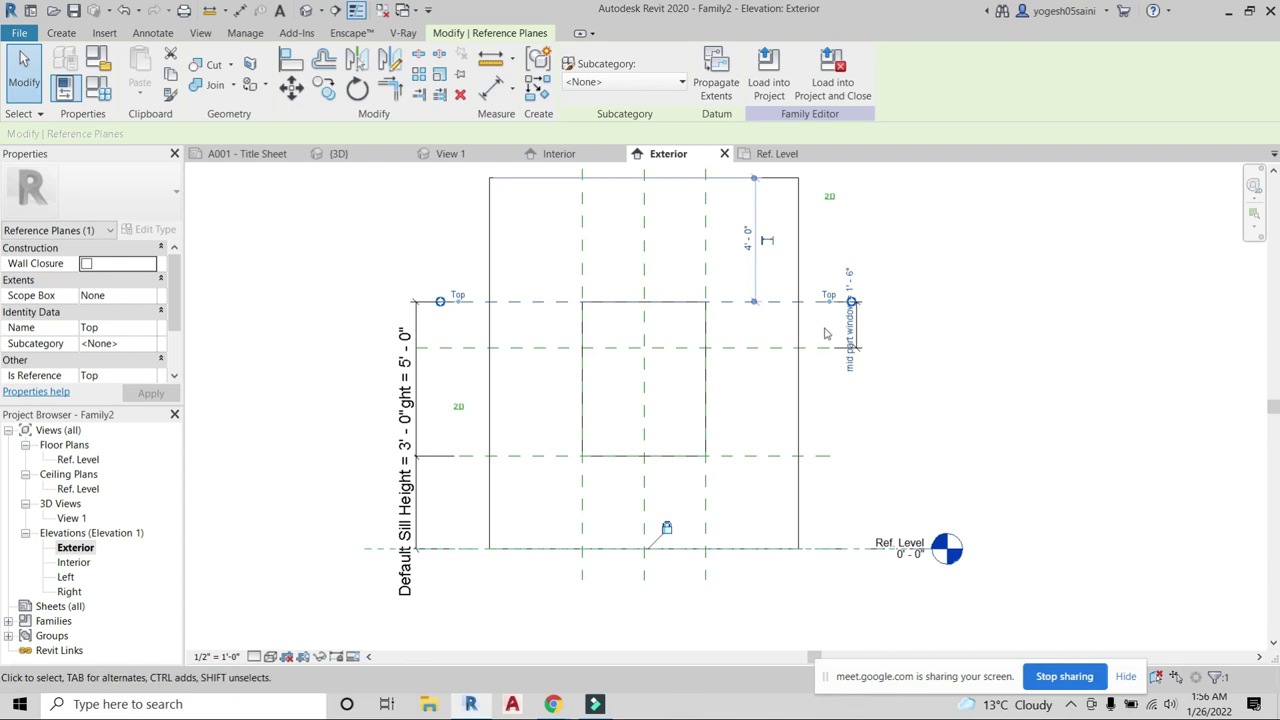
pyautogui.click(818, 350)
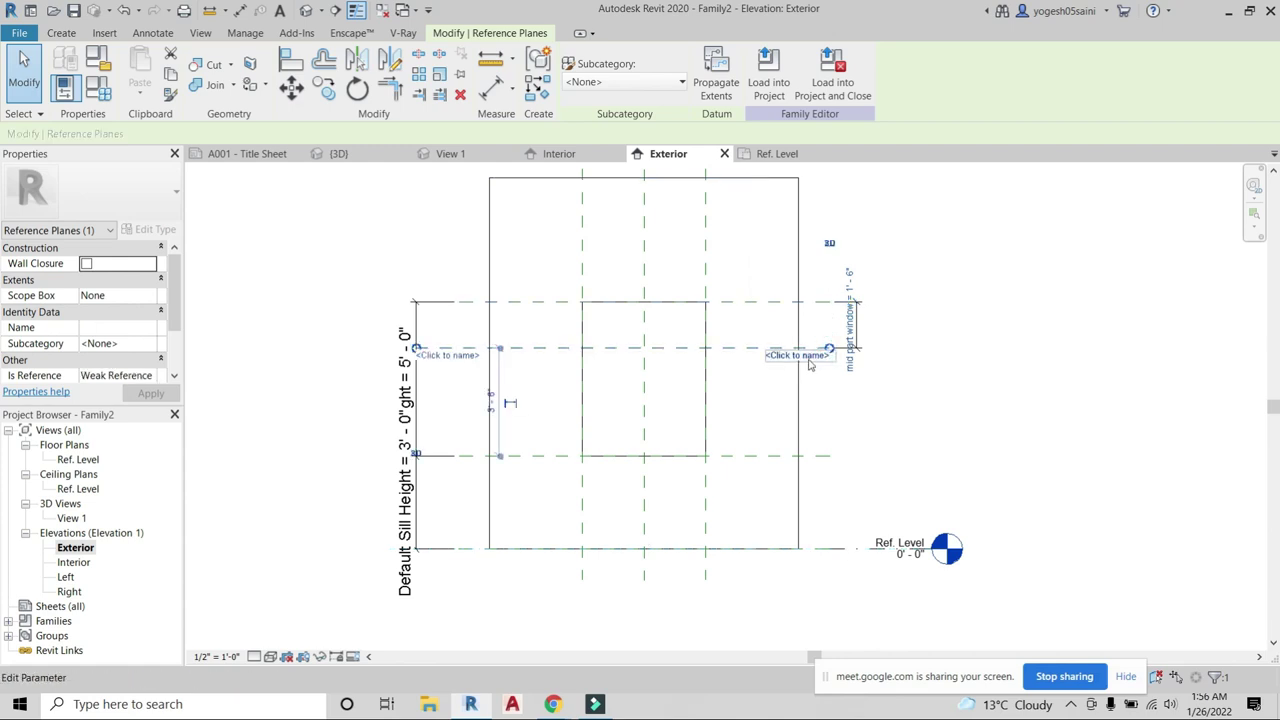
pyautogui.click(809, 360)
pyautogui.write('mid')
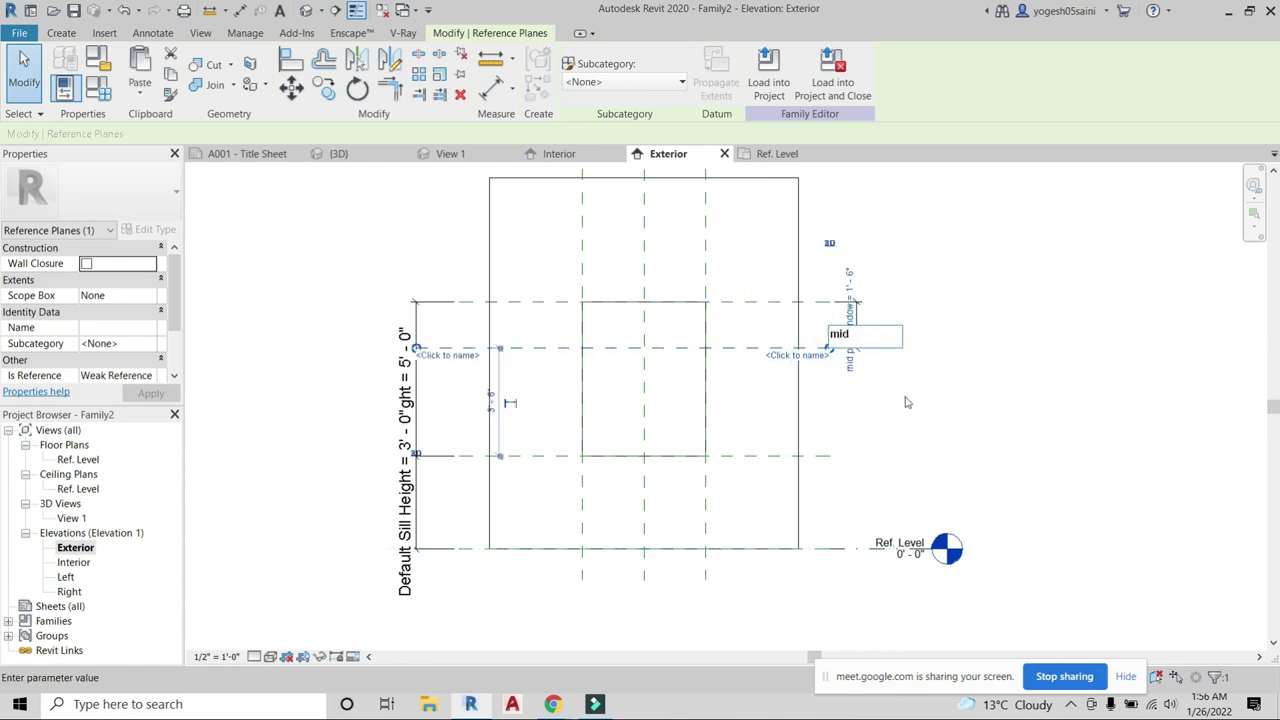
pyautogui.press('Return')
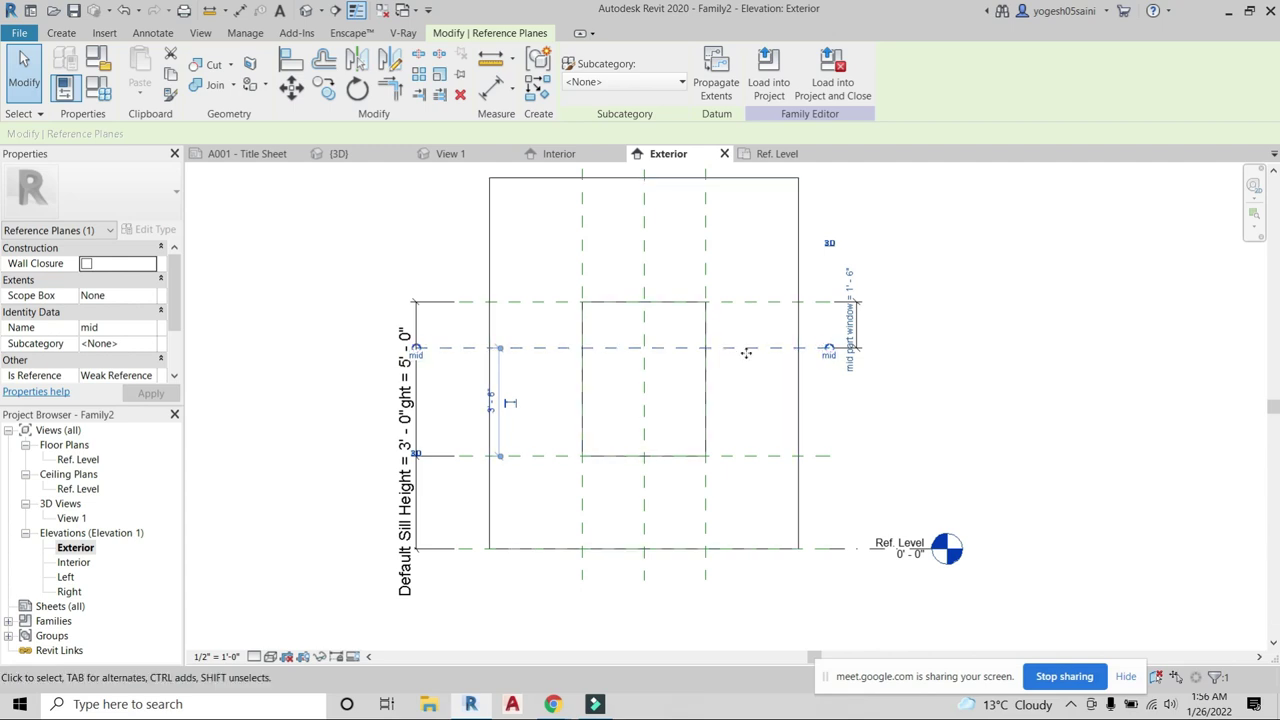
pyautogui.scroll(1, 750, 378)
pyautogui.click(748, 378)
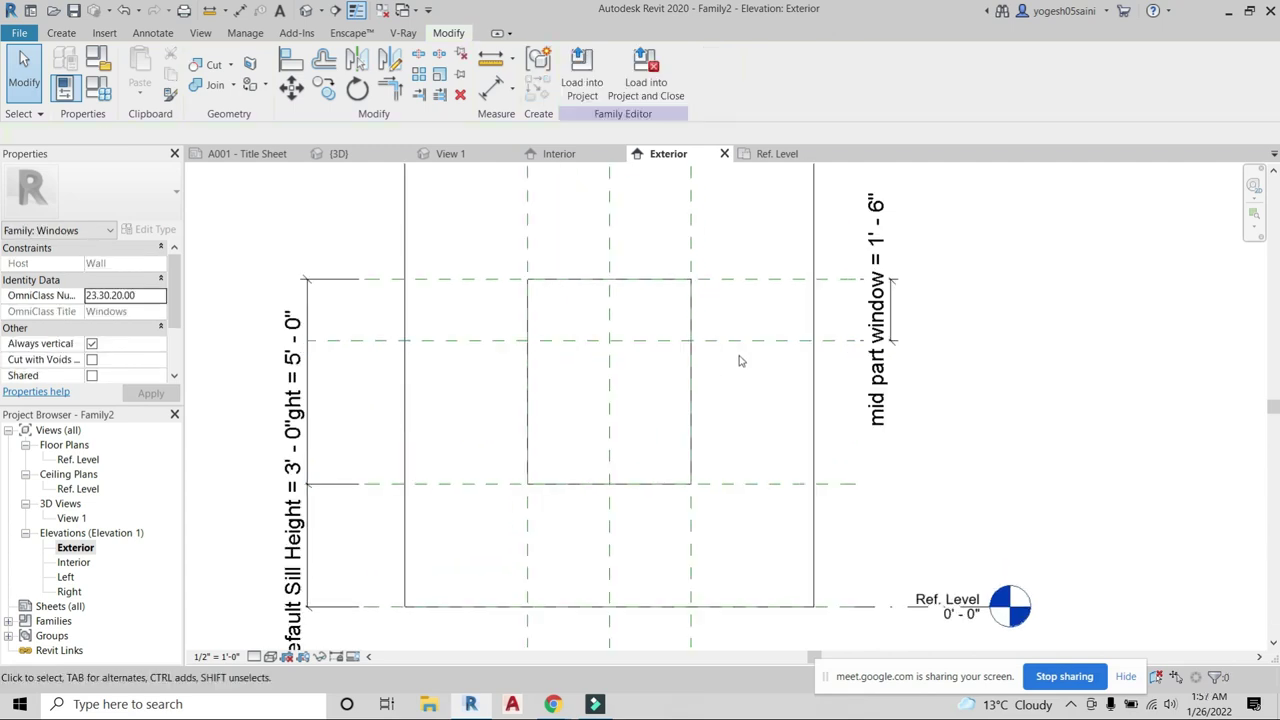
pyautogui.scroll(-1, 760, 380)
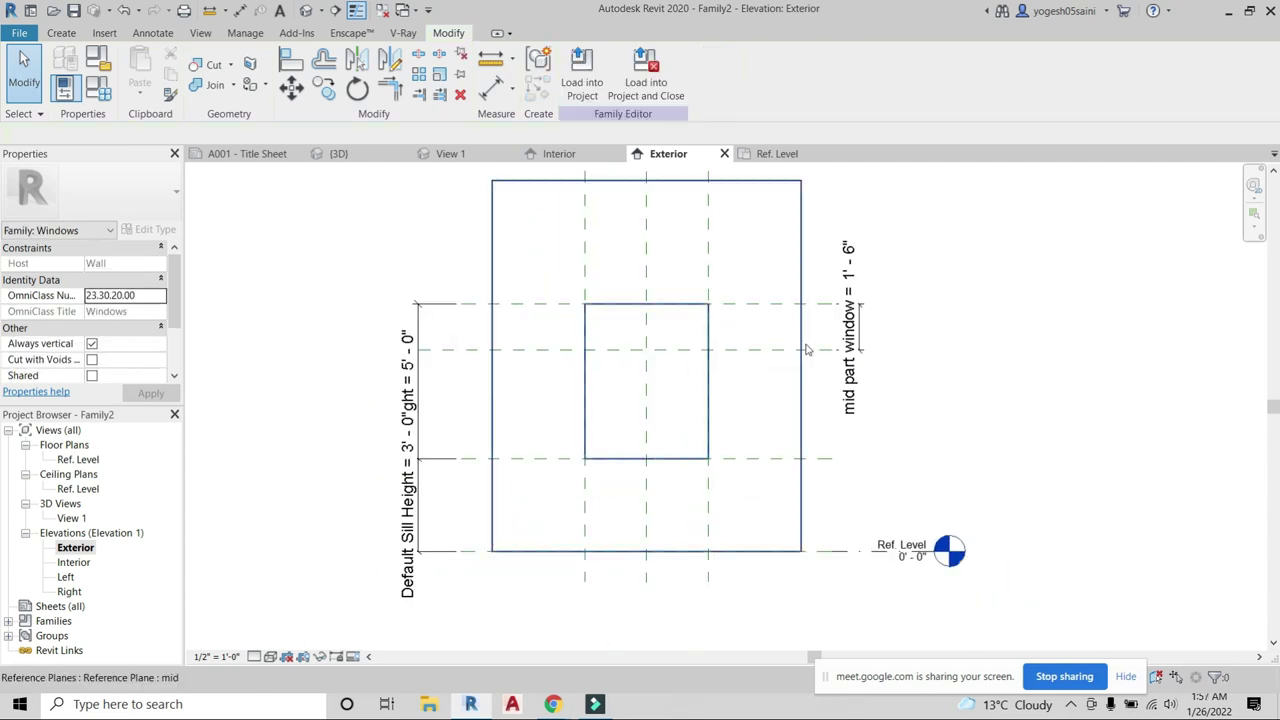
pyautogui.click(870, 330)
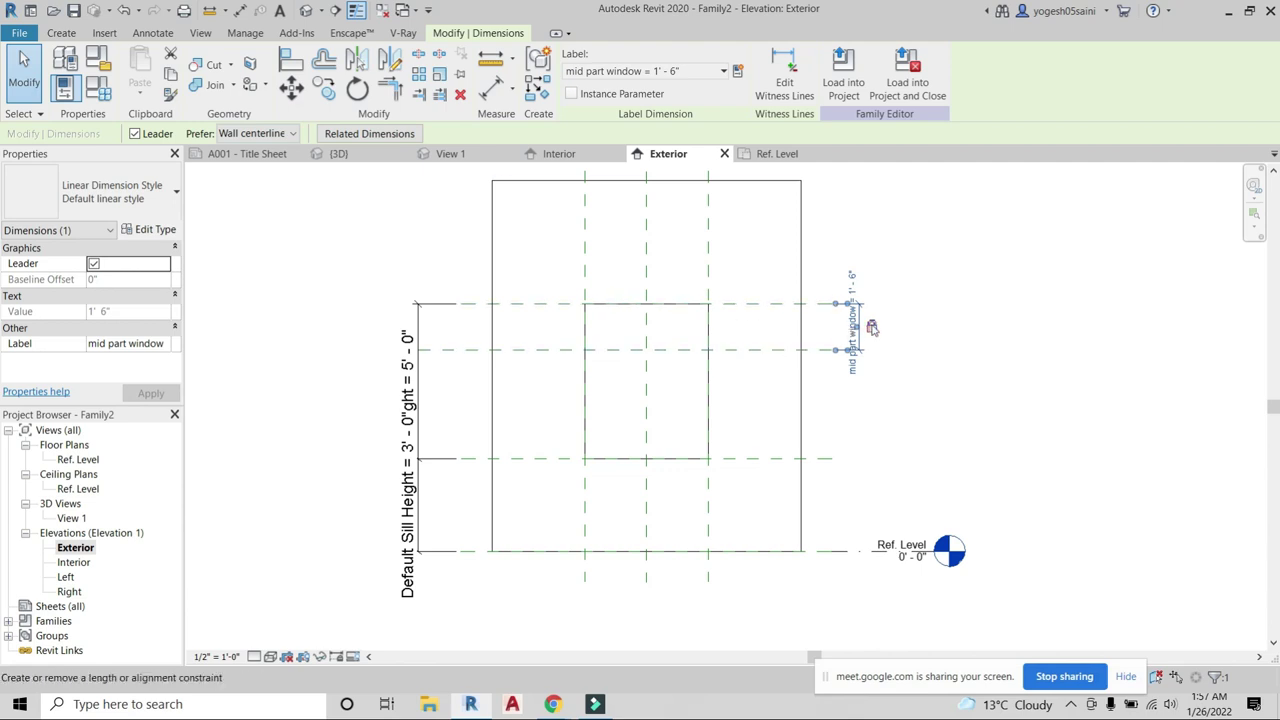
pyautogui.click(912, 310)
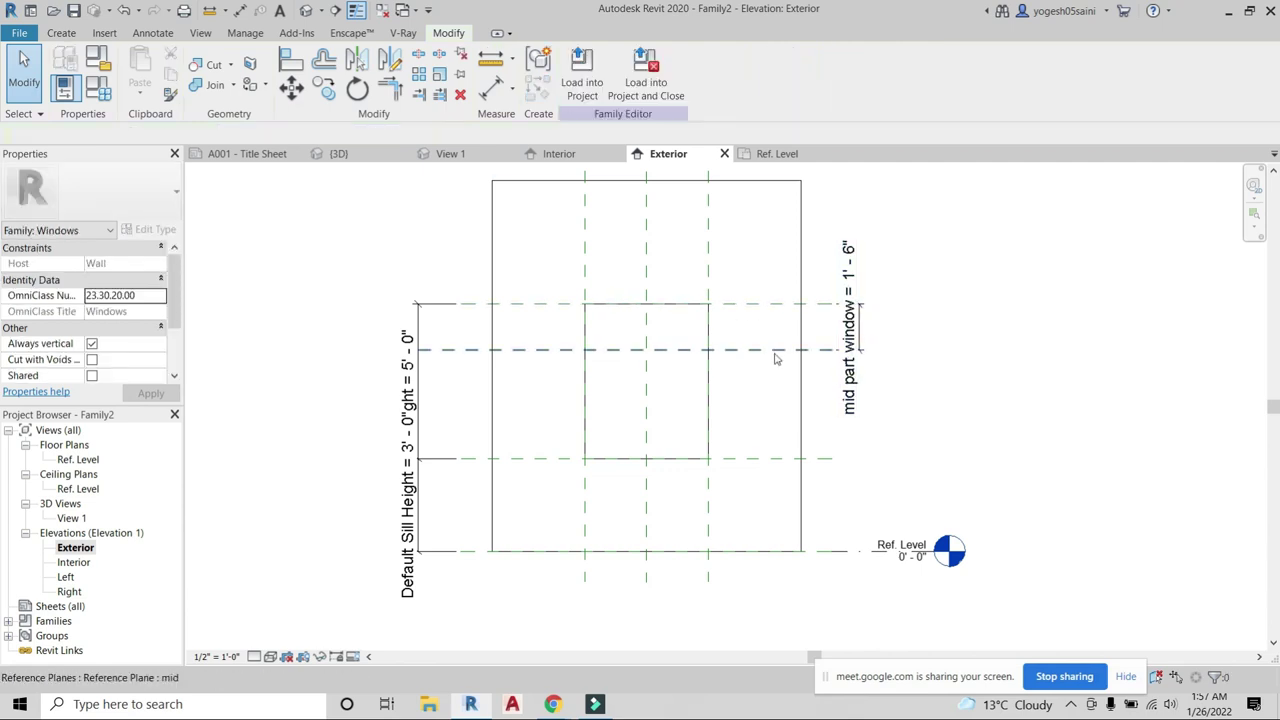
# Change mid part window from 1'-6" to 2'-0" in Family Types and apply it.
pyautogui.click(93, 90)
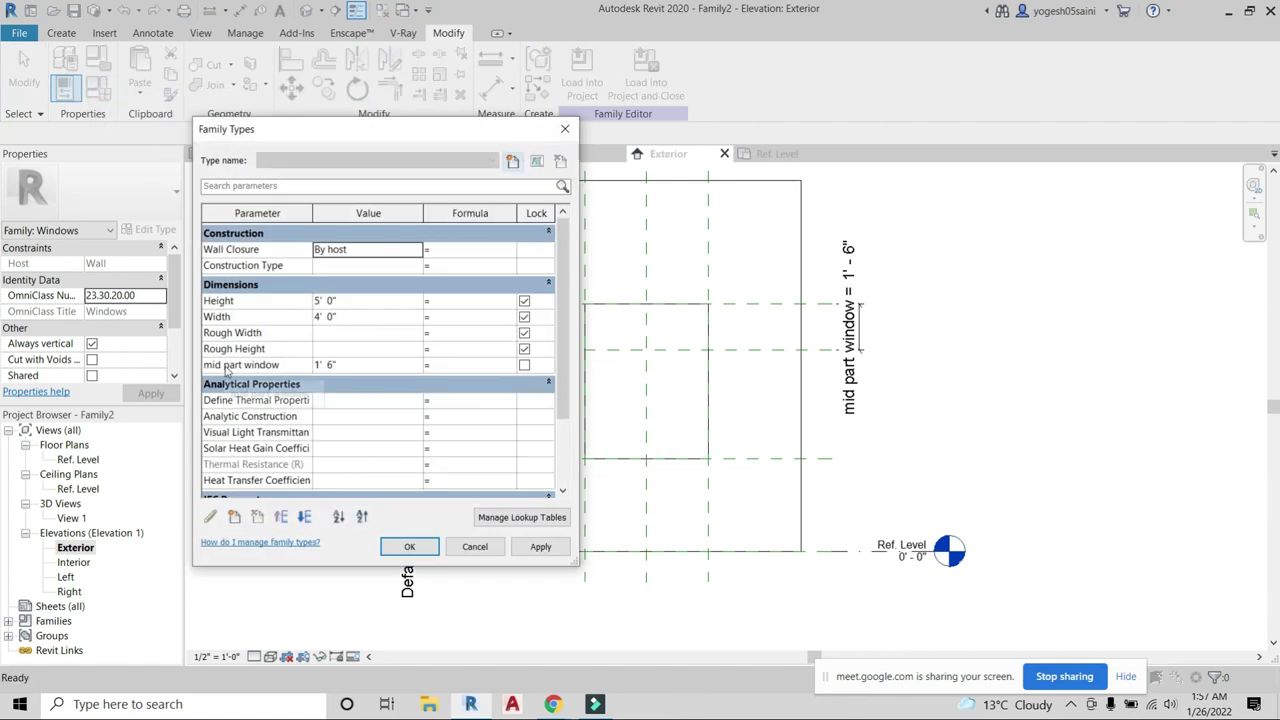
pyautogui.click(353, 364)
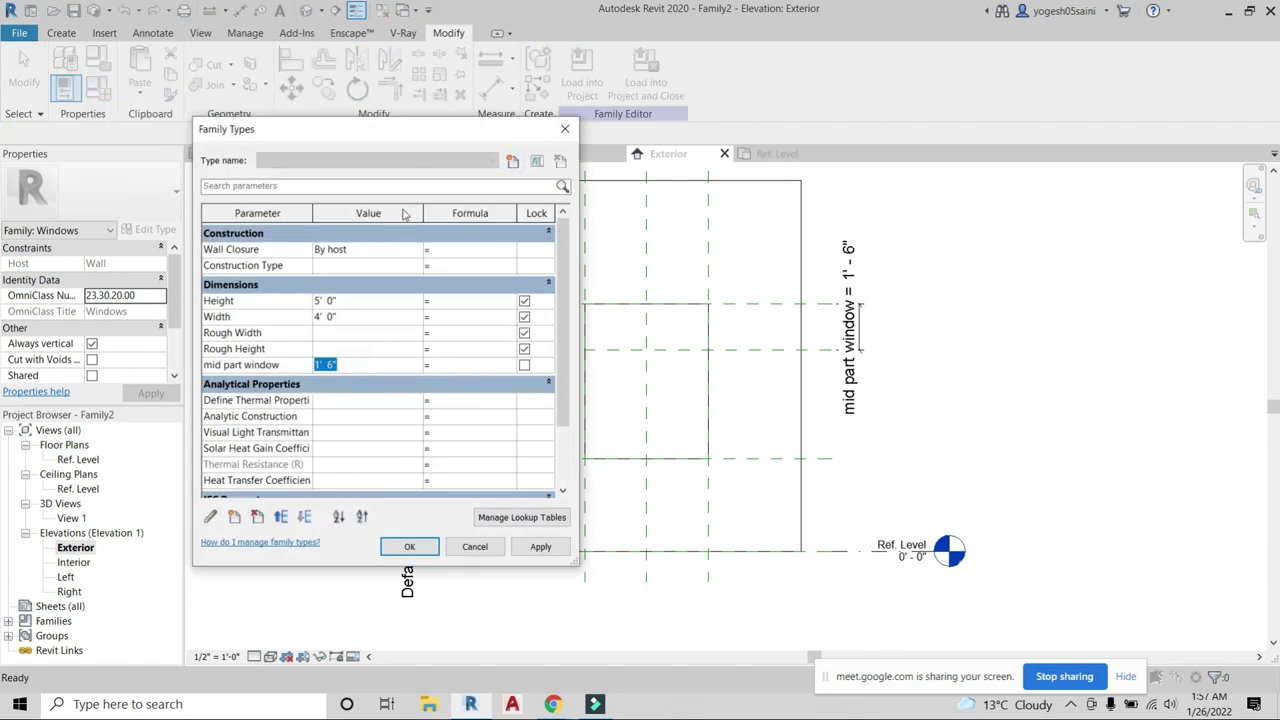
pyautogui.moveTo(443, 130); pyautogui.dragTo(292, 109)
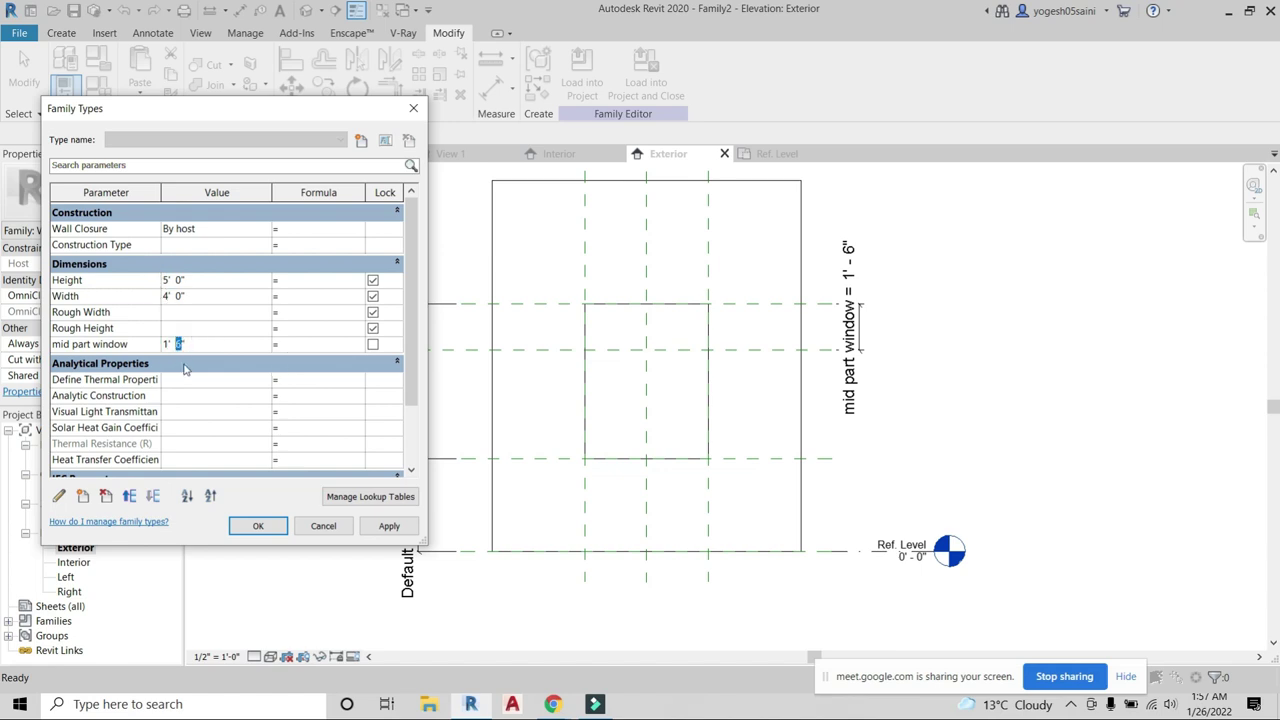
pyautogui.moveTo(205, 348); pyautogui.dragTo(148, 346)
pyautogui.click(390, 527)
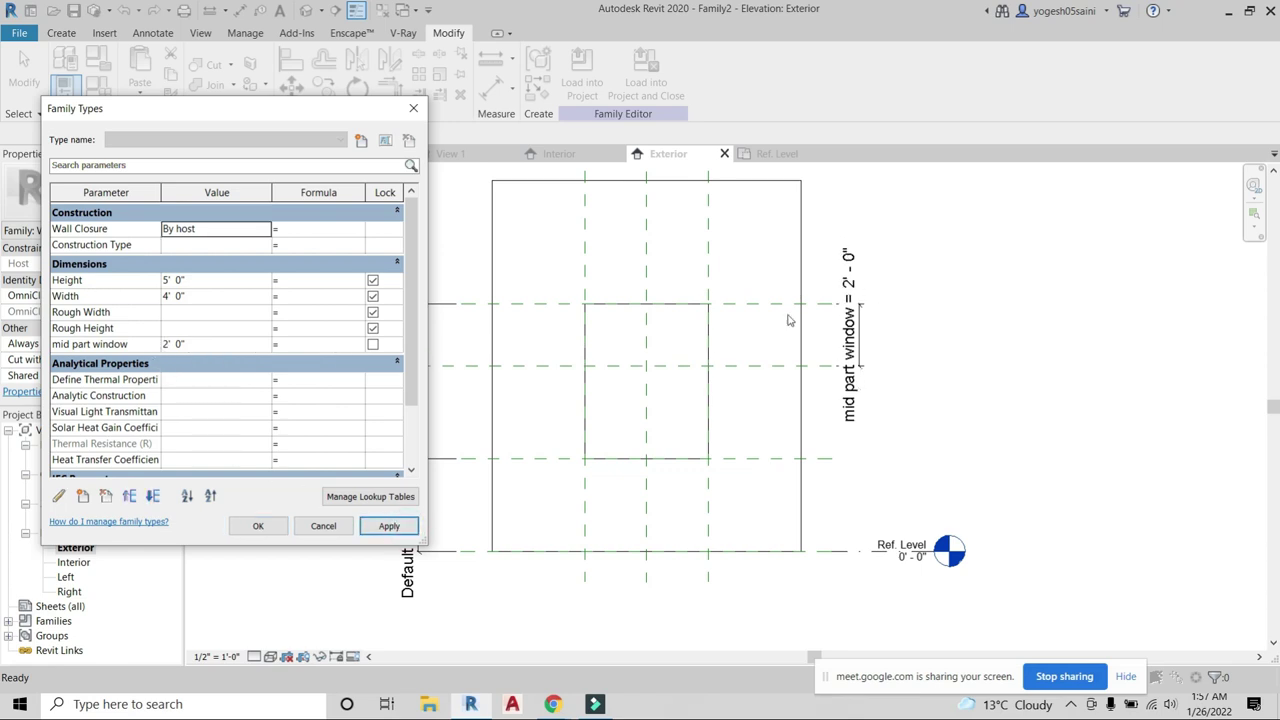
pyautogui.click(256, 526)
pyautogui.scroll(-1, 968, 343)
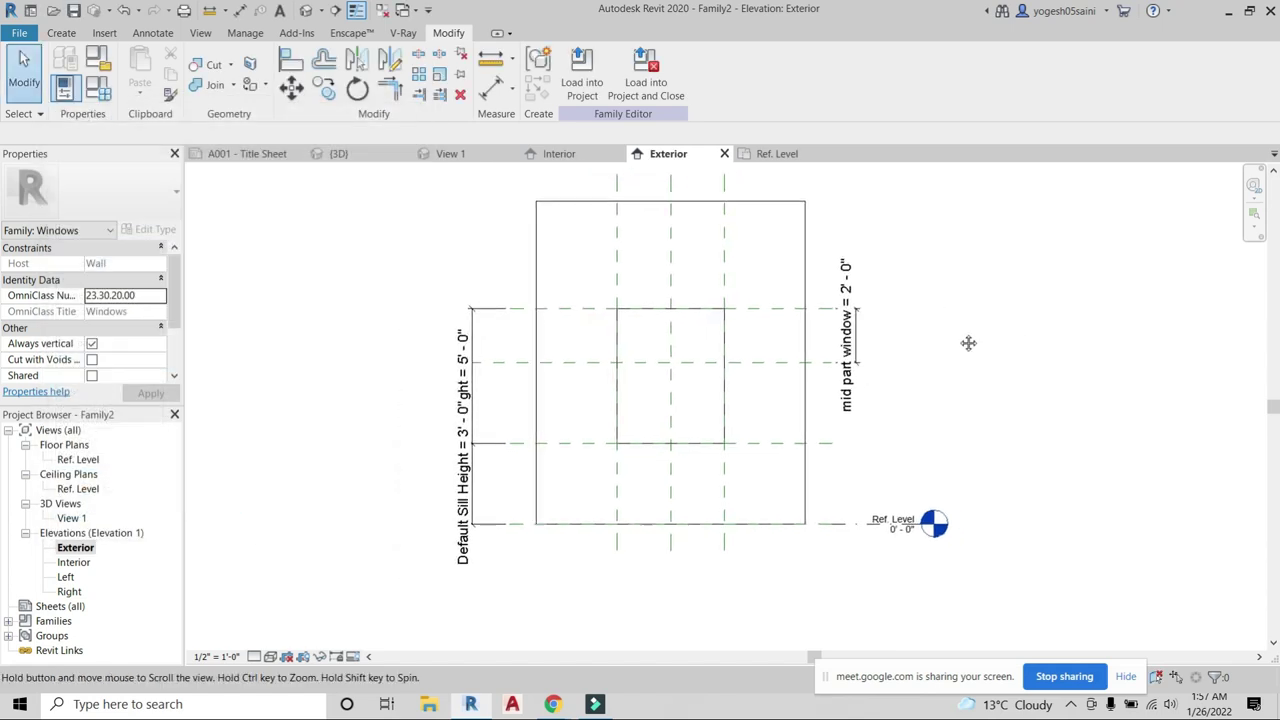
# Start a new extrusion and draw the outer frame rectangle from the top plane to the sill plane.
pyautogui.moveTo(940, 380)
pyautogui.mouseDown(button='middle')
pyautogui.moveTo(640, 394)
pyautogui.moveTo(680, 404)
pyautogui.mouseUp(button='middle')
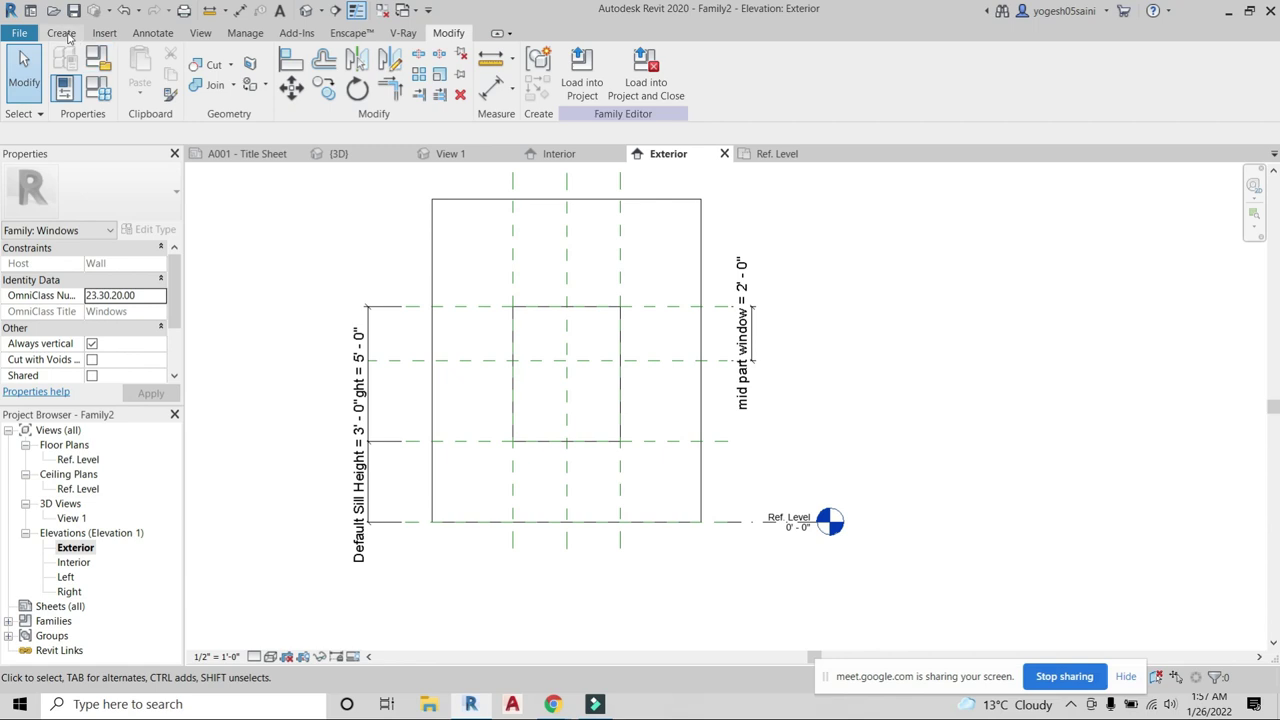
pyautogui.click(61, 33)
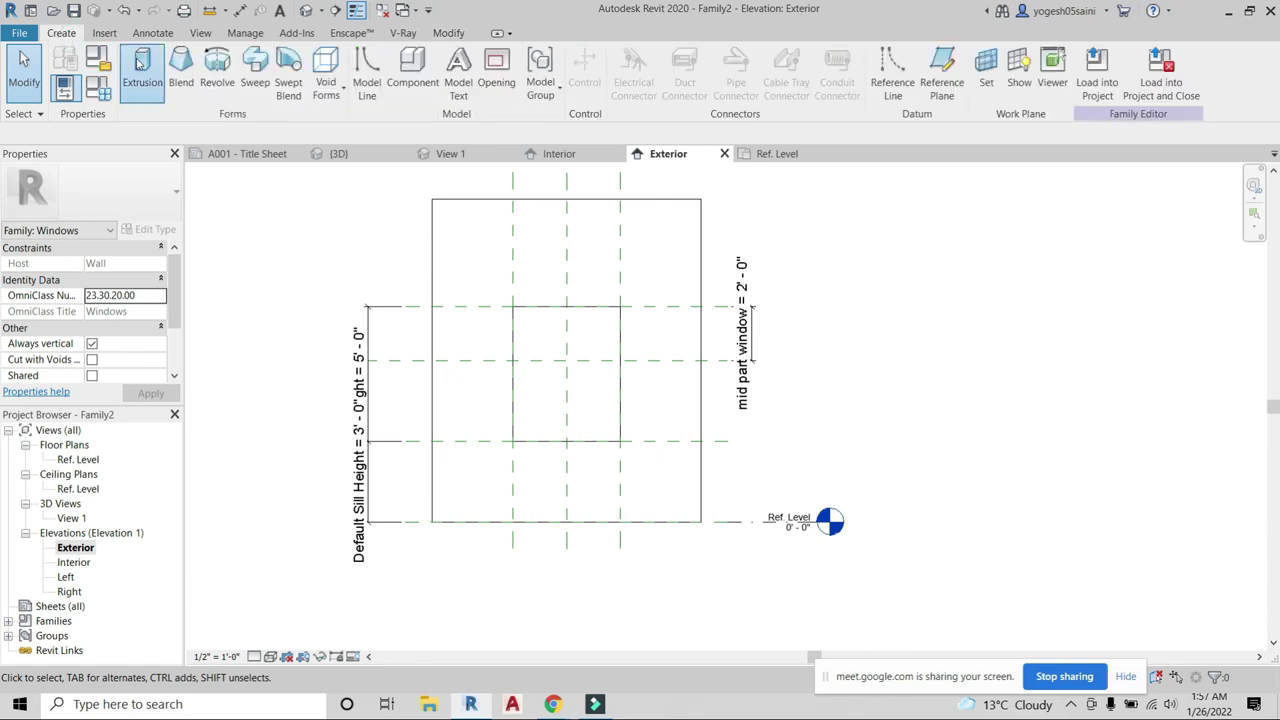
pyautogui.click(136, 64)
pyautogui.click(627, 57)
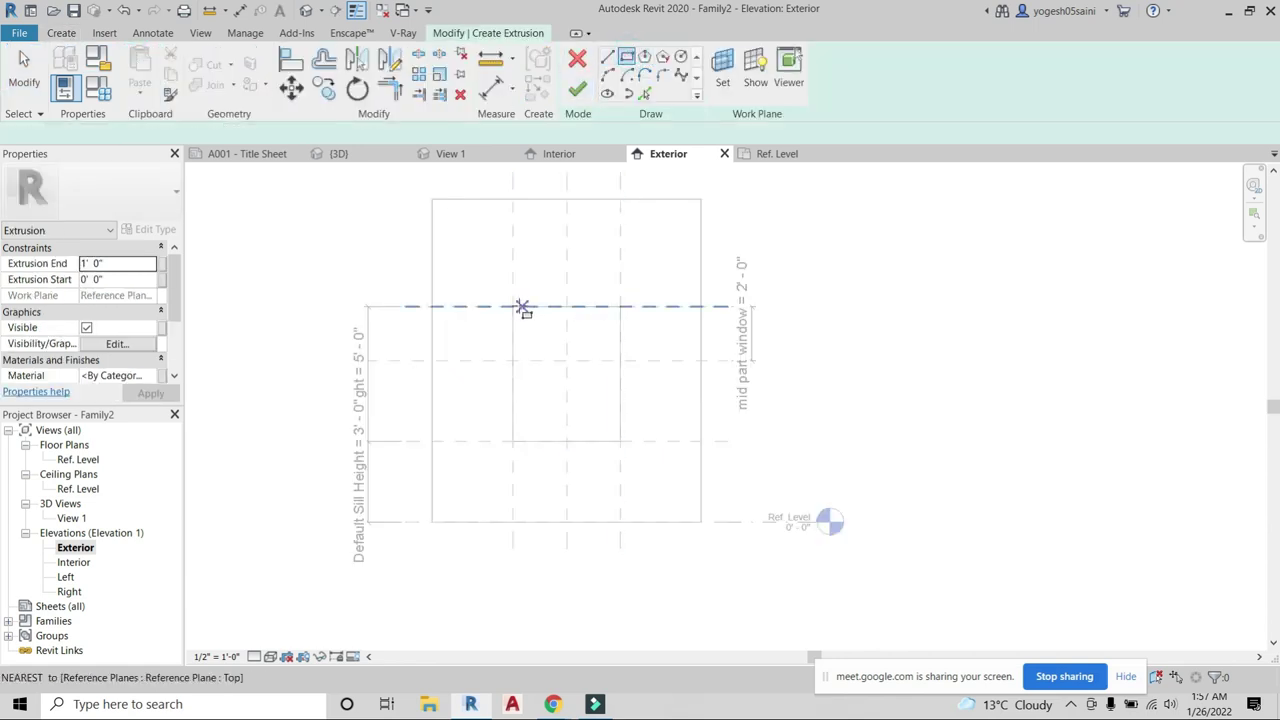
pyautogui.click(513, 307)
pyautogui.click(620, 441)
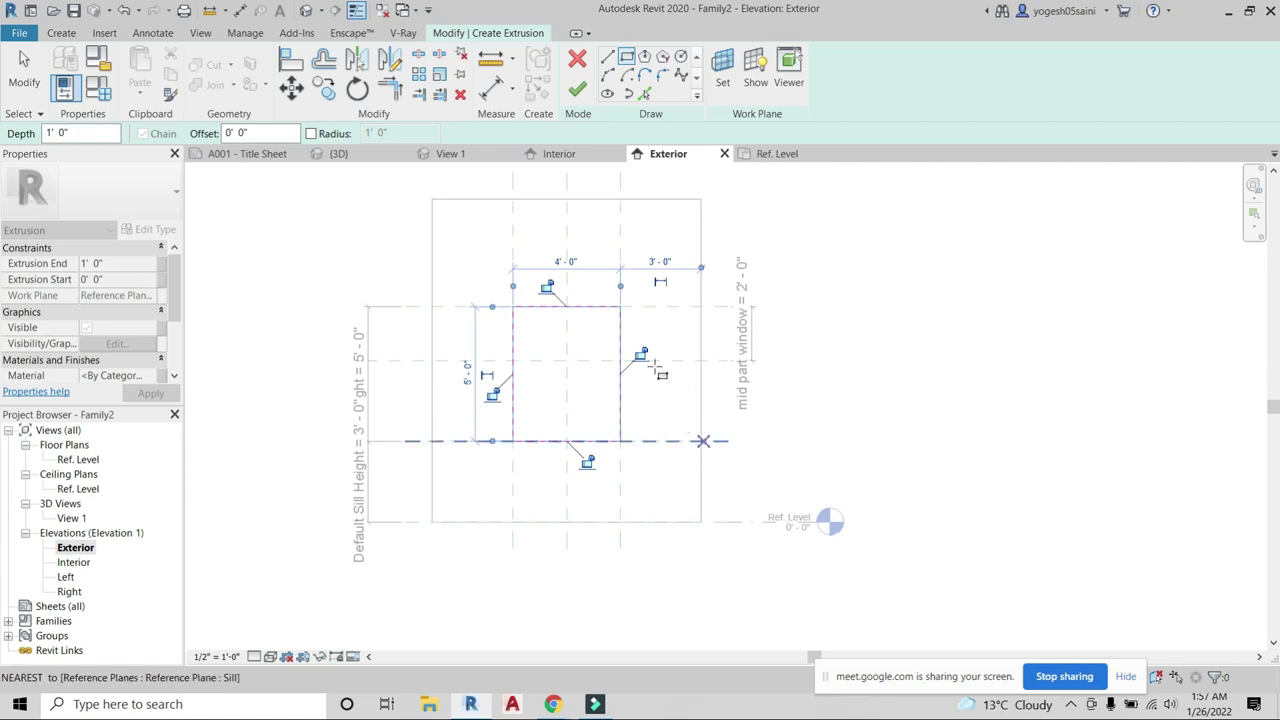
# Draw a second rectangle offset -2" inward to form the 2-inch frame border.
pyautogui.click(88, 134)
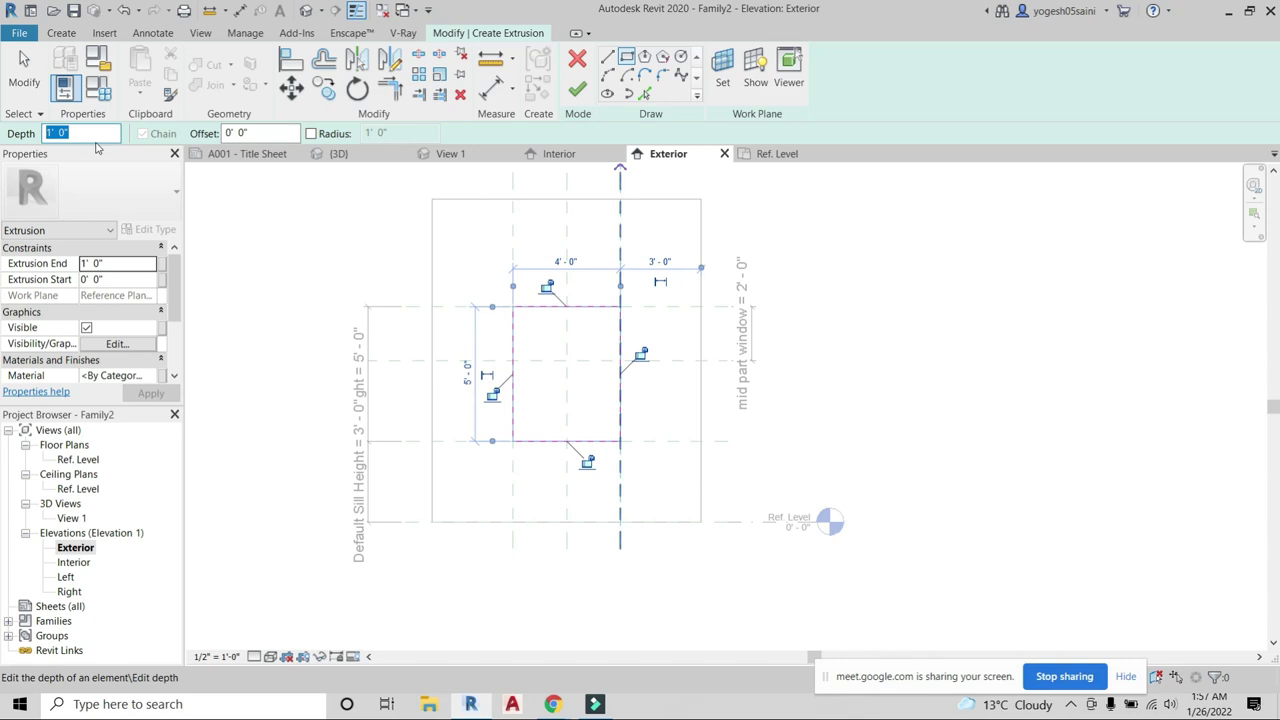
pyautogui.click(259, 136)
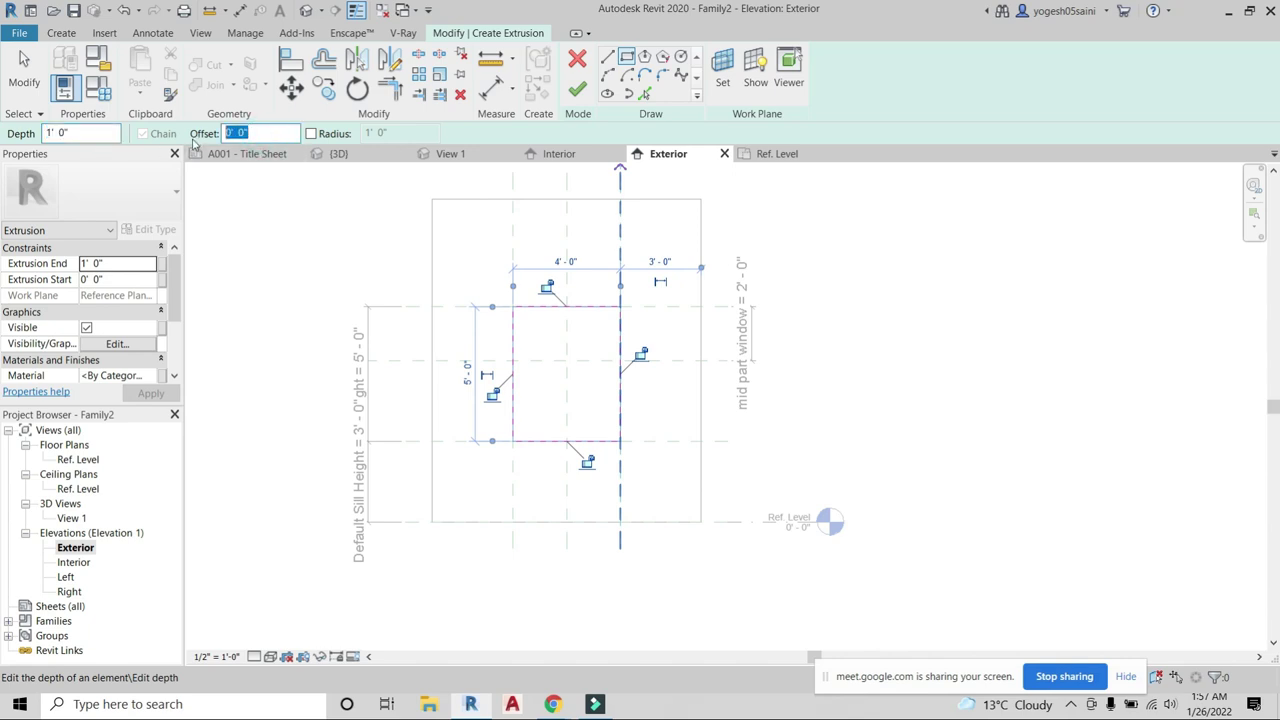
pyautogui.press('Return')
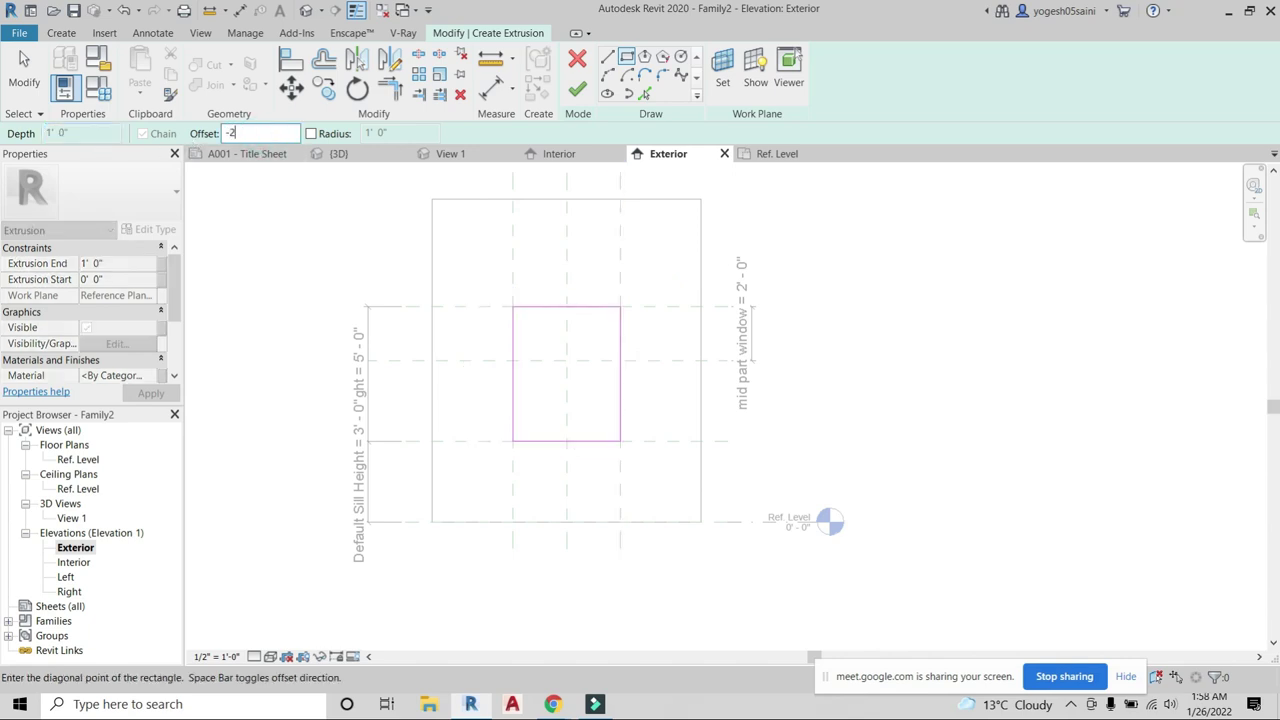
pyautogui.click(513, 307)
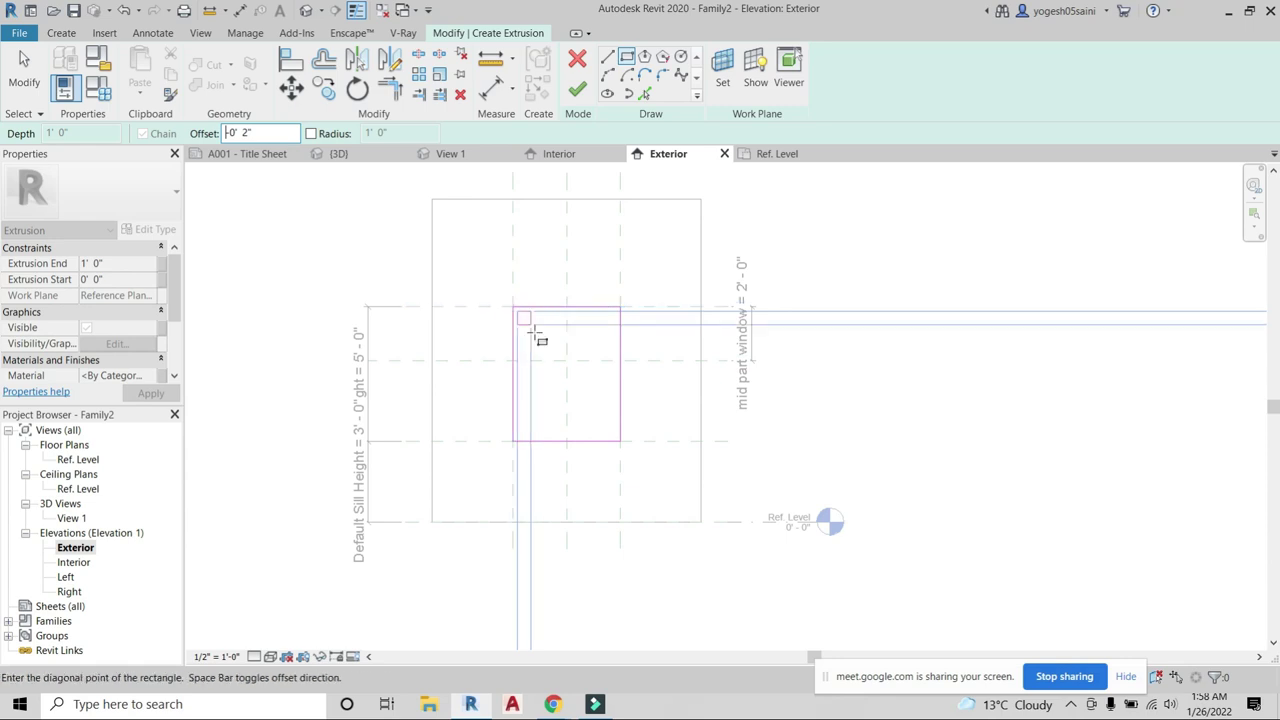
pyautogui.scroll(3, 590, 398)
pyautogui.scroll(2, 611, 428)
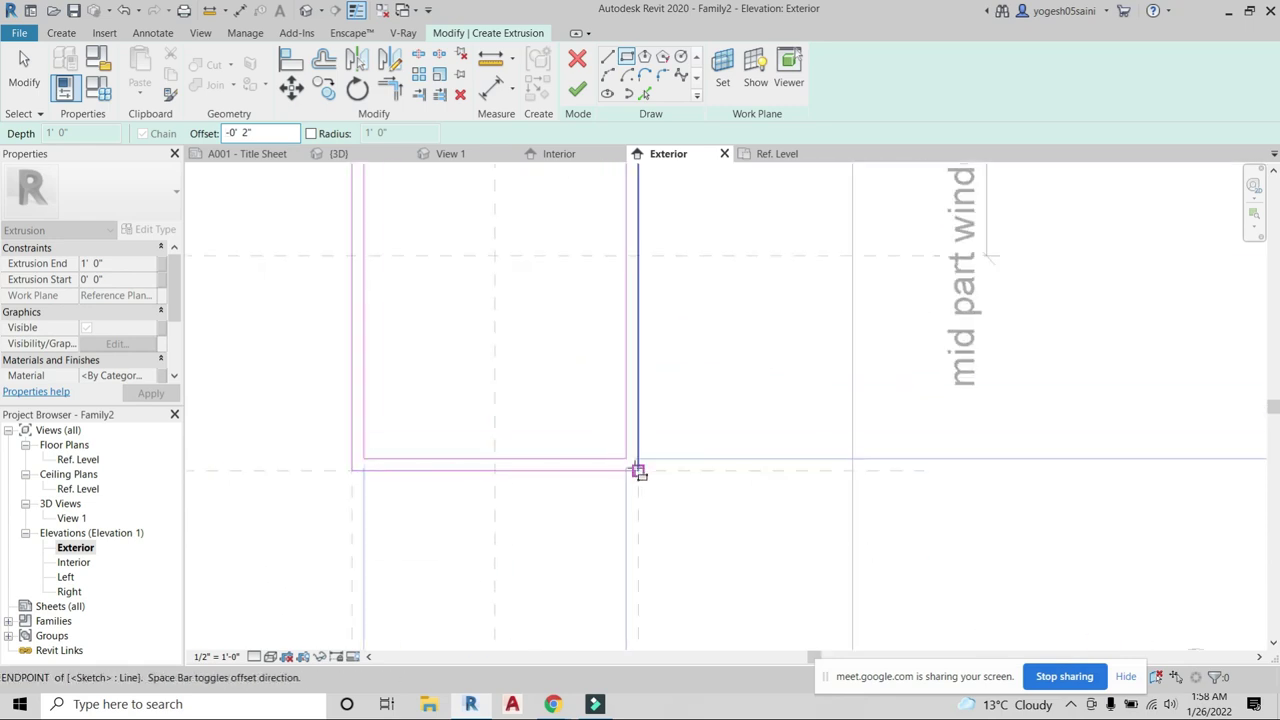
pyautogui.click(634, 466)
pyautogui.scroll(-3, 709, 420)
pyautogui.press('Escape')
pyautogui.press('Escape')
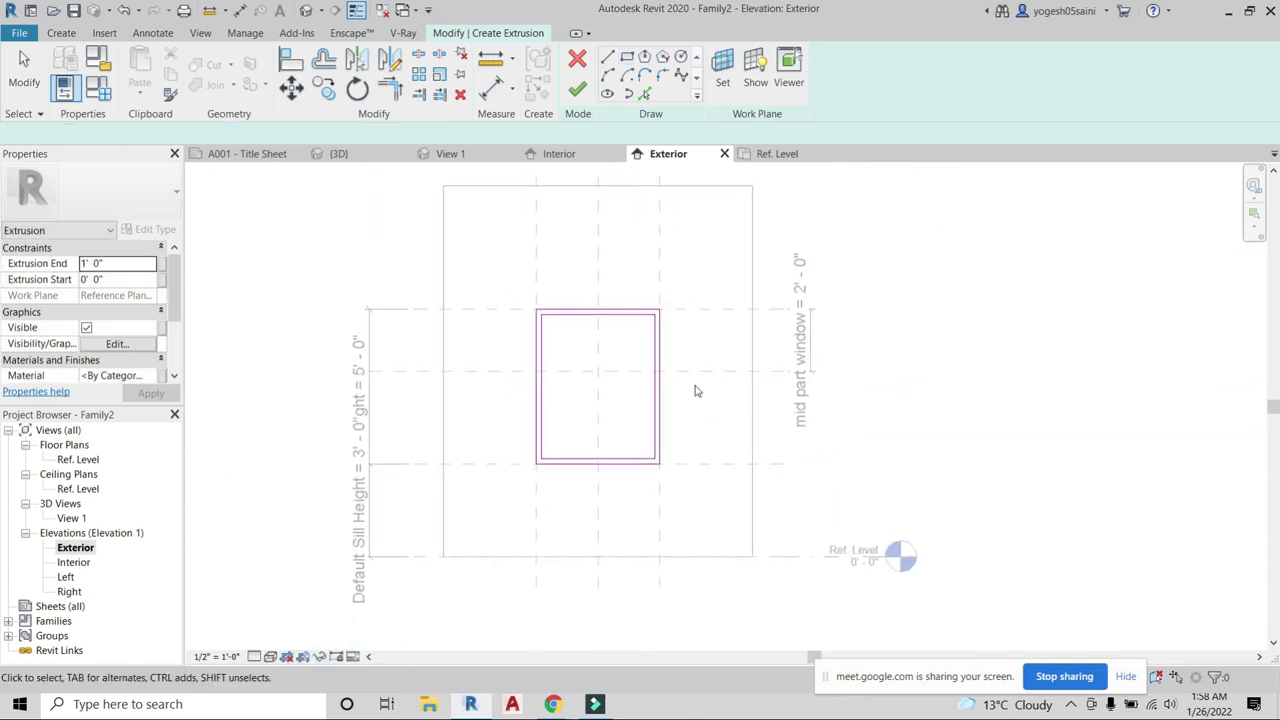
pyautogui.moveTo(694, 391); pyautogui.dragTo(657, 373, button='middle')
# Draw a horizontal line across the frame at the mid plane and copy it 2" below.
pyautogui.click(607, 57)
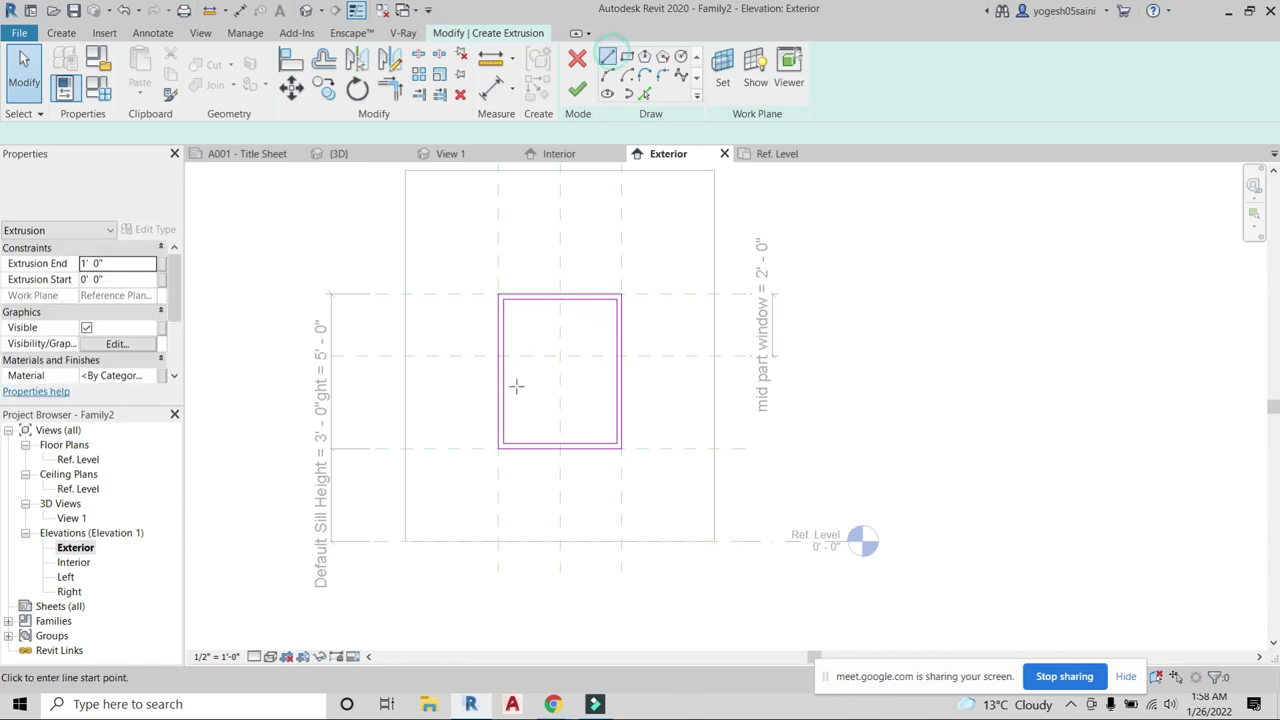
pyautogui.scroll(4, 516, 378)
pyautogui.click(469, 326)
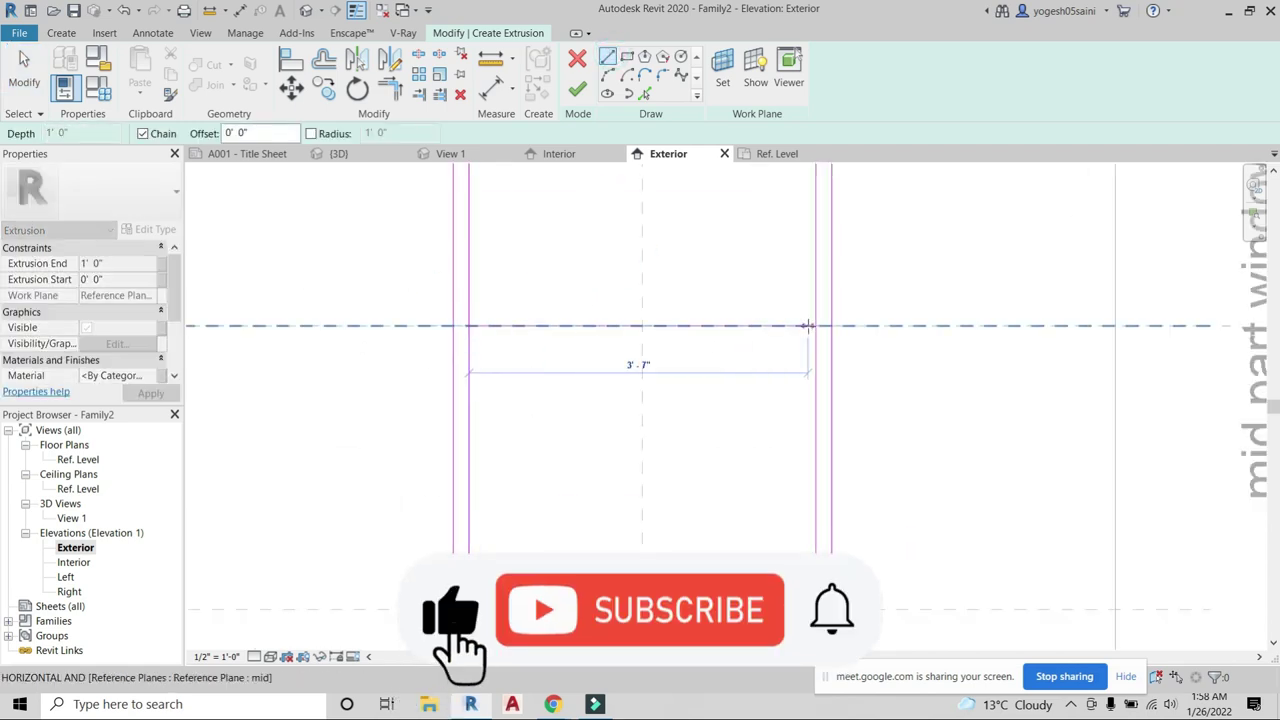
pyautogui.click(816, 326)
pyautogui.press('Escape')
pyautogui.press('Escape')
pyautogui.click(743, 328)
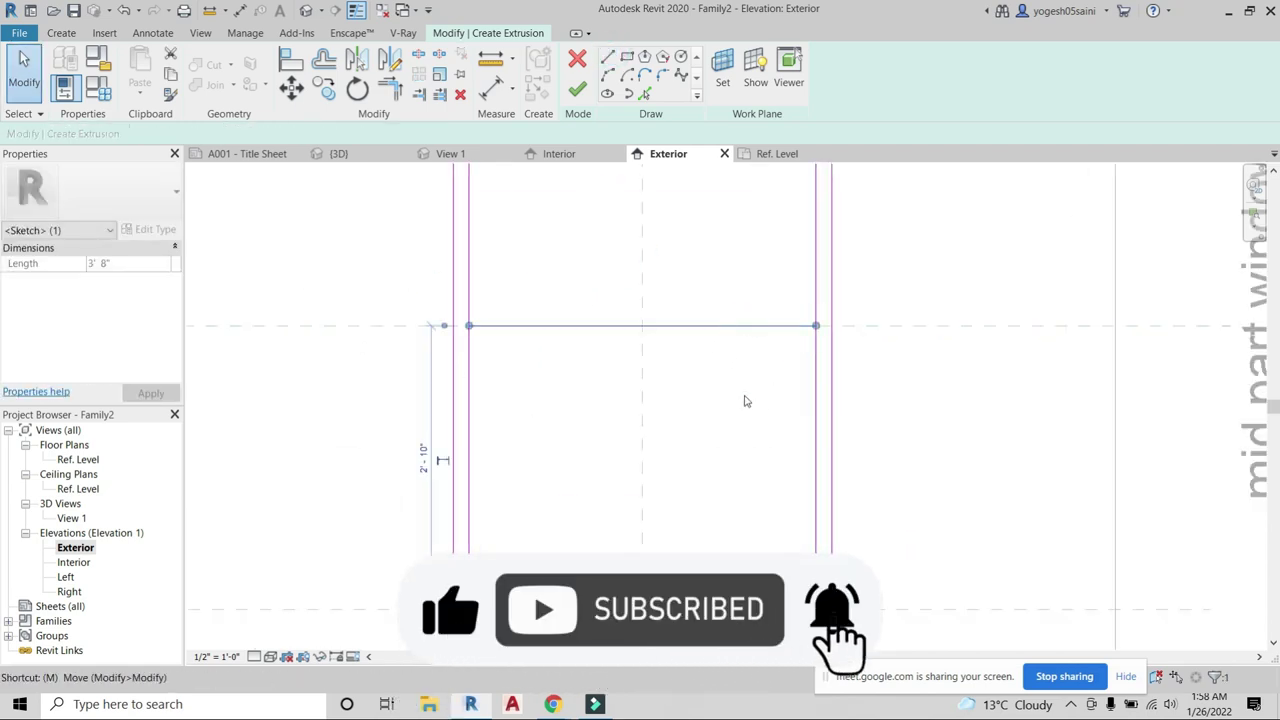
pyautogui.press('m')
pyautogui.press('v')
pyautogui.click(747, 402)
pyautogui.click(749, 394)
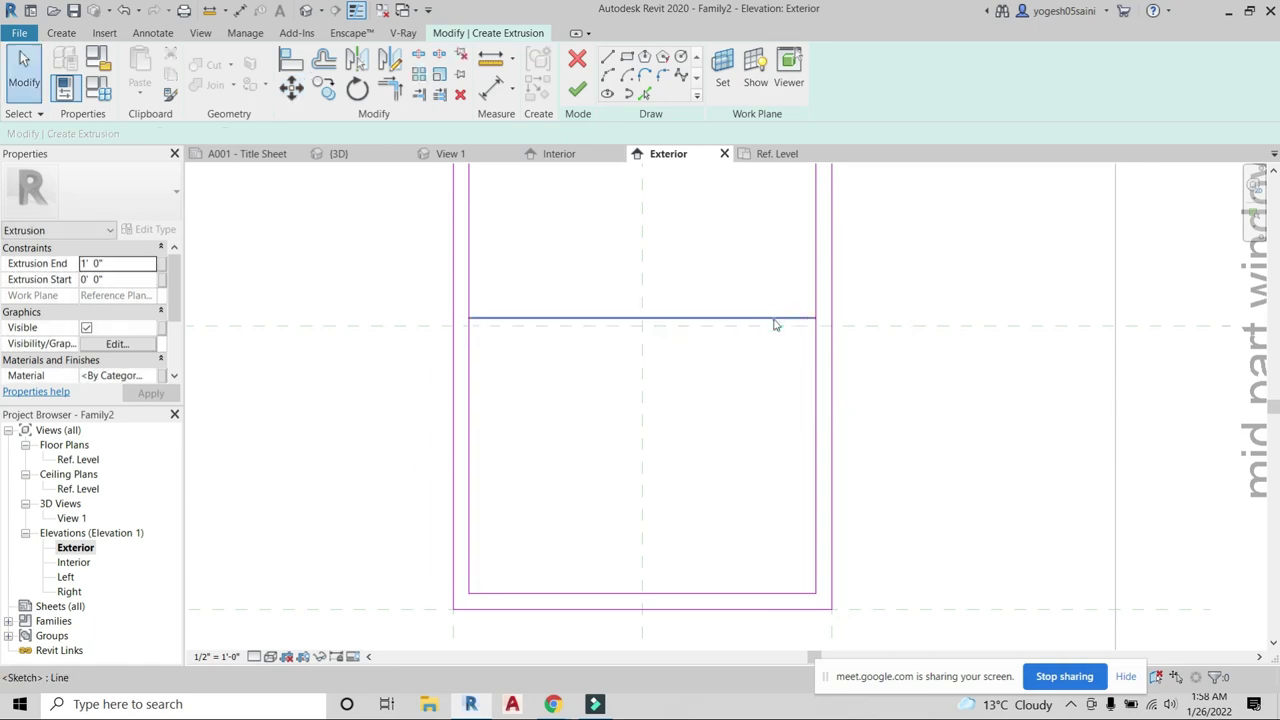
pyautogui.press('r')
pyautogui.press('o')
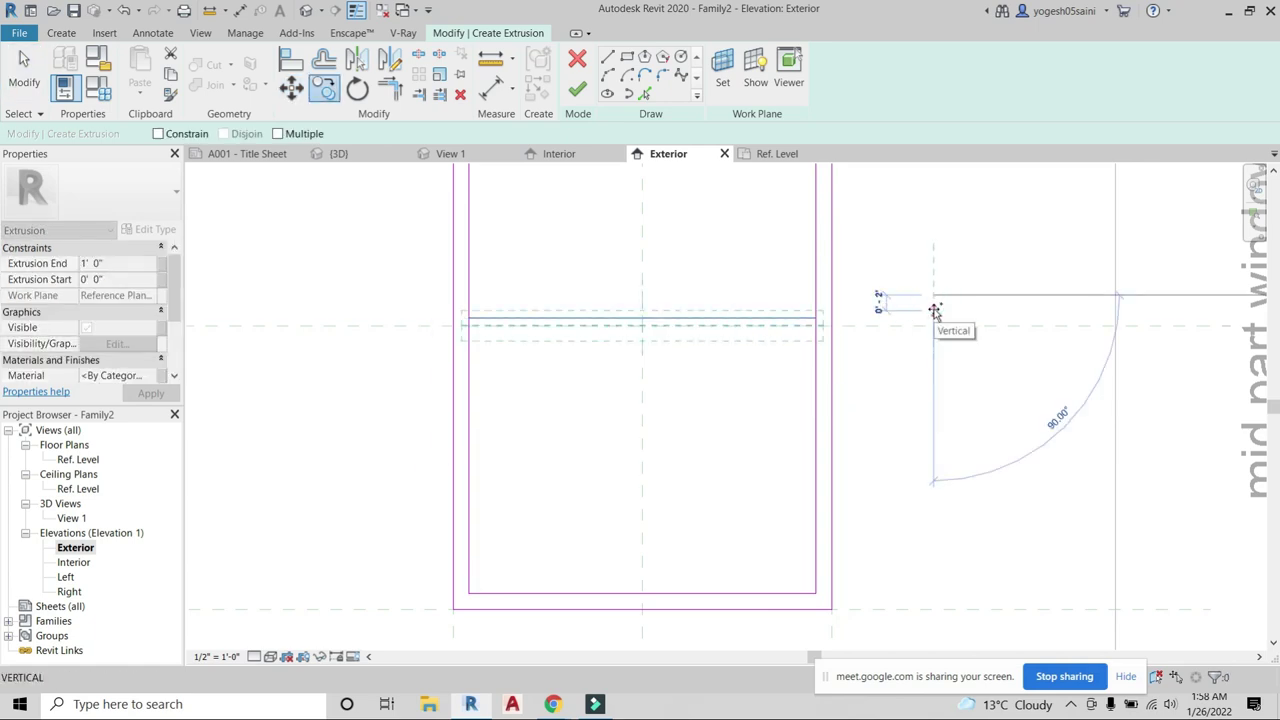
pyautogui.write('2')
pyautogui.press('Return')
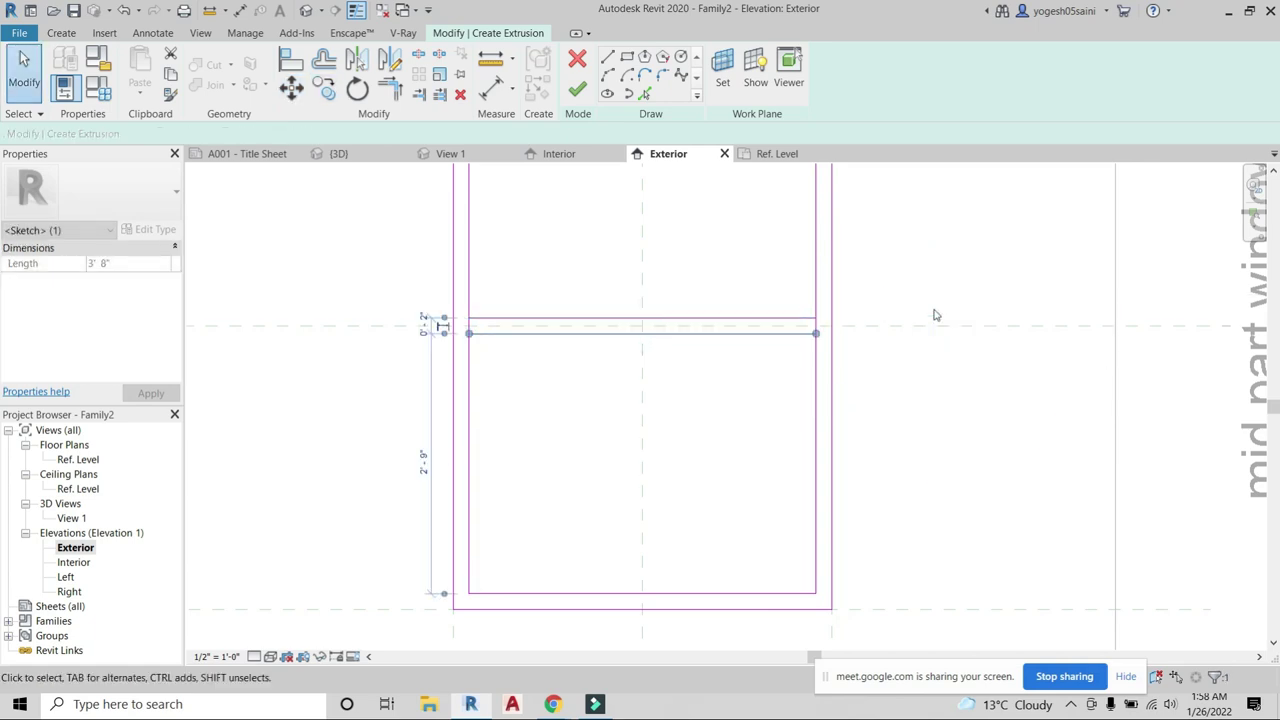
# Split the left and right frame edges between the two mid-rail lines.
pyautogui.click(412, 36)
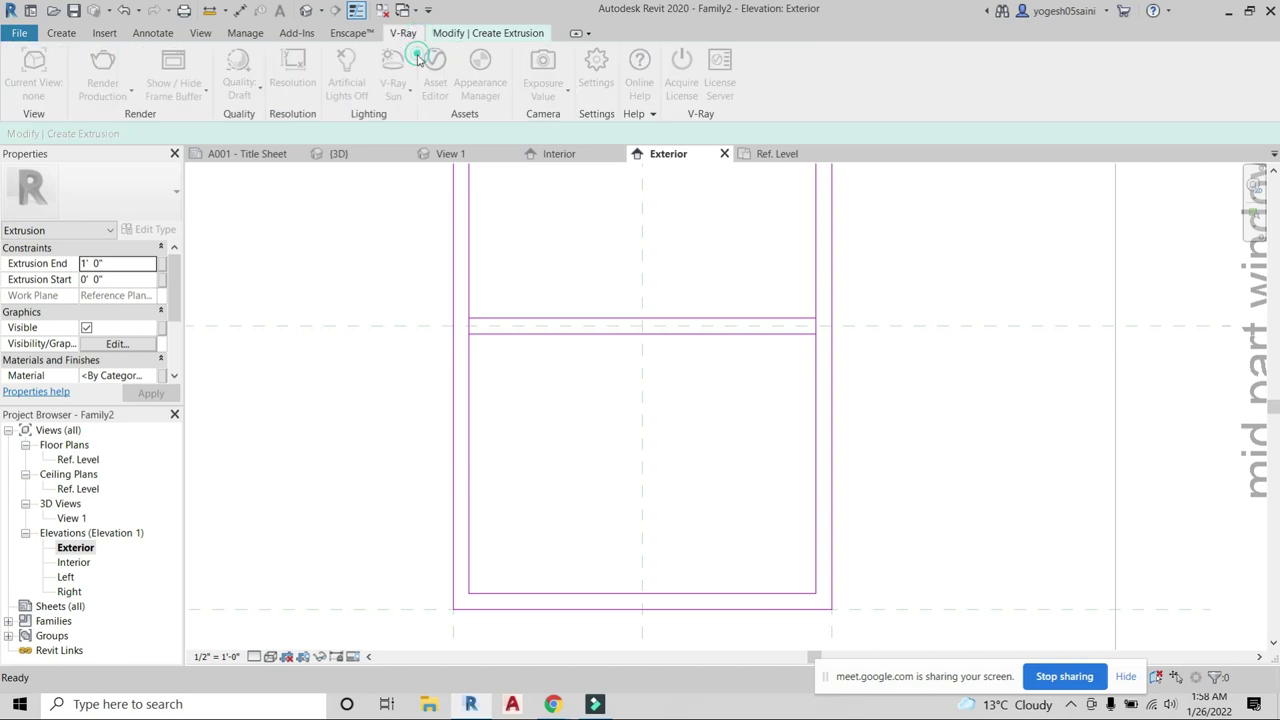
pyautogui.click(61, 33)
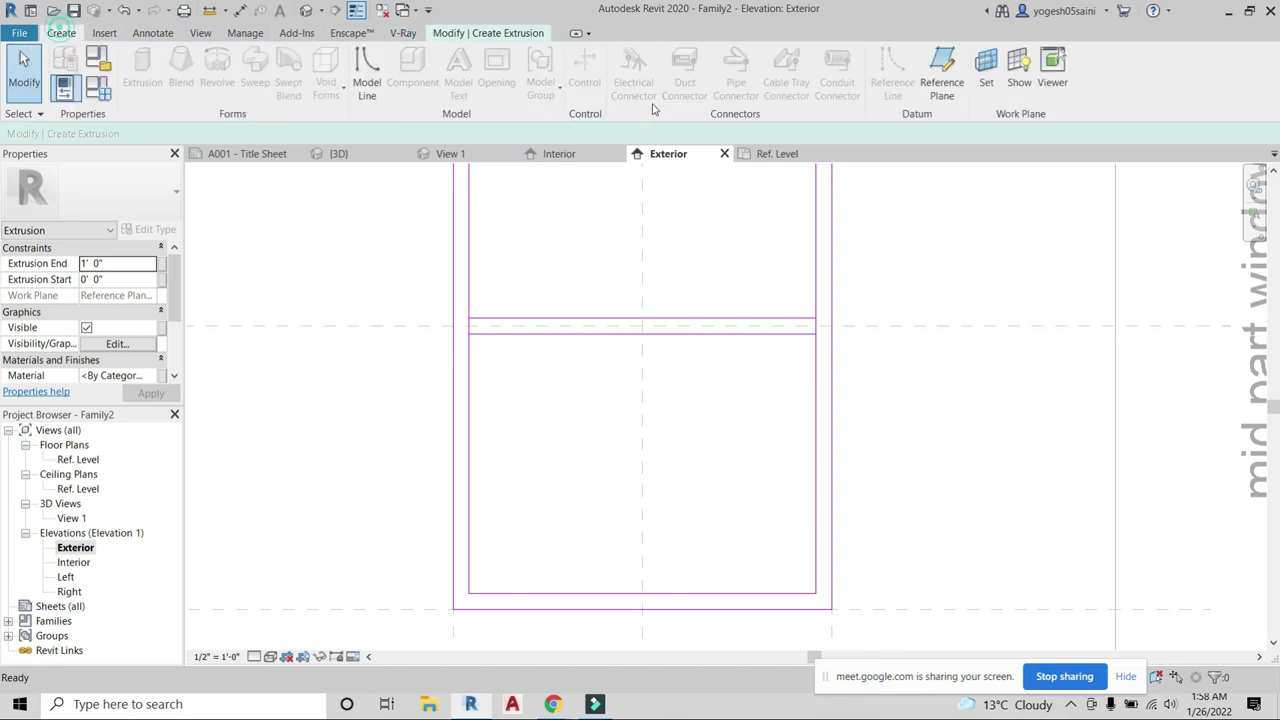
pyautogui.click(490, 33)
pyautogui.click(418, 55)
pyautogui.scroll(3, 490, 330)
pyautogui.click(431, 310)
pyautogui.scroll(-2, 463, 306)
pyautogui.click(950, 313)
pyautogui.press('Escape')
# Trim the rail lines and frame edges into corners and finish the sketch as a solid.
pyautogui.press('t')
pyautogui.press('r')
pyautogui.click(951, 280)
pyautogui.click(925, 304)
pyautogui.click(930, 323)
pyautogui.click(948, 346)
pyautogui.click(490, 343)
pyautogui.click(500, 305)
pyautogui.scroll(-4, 610, 290)
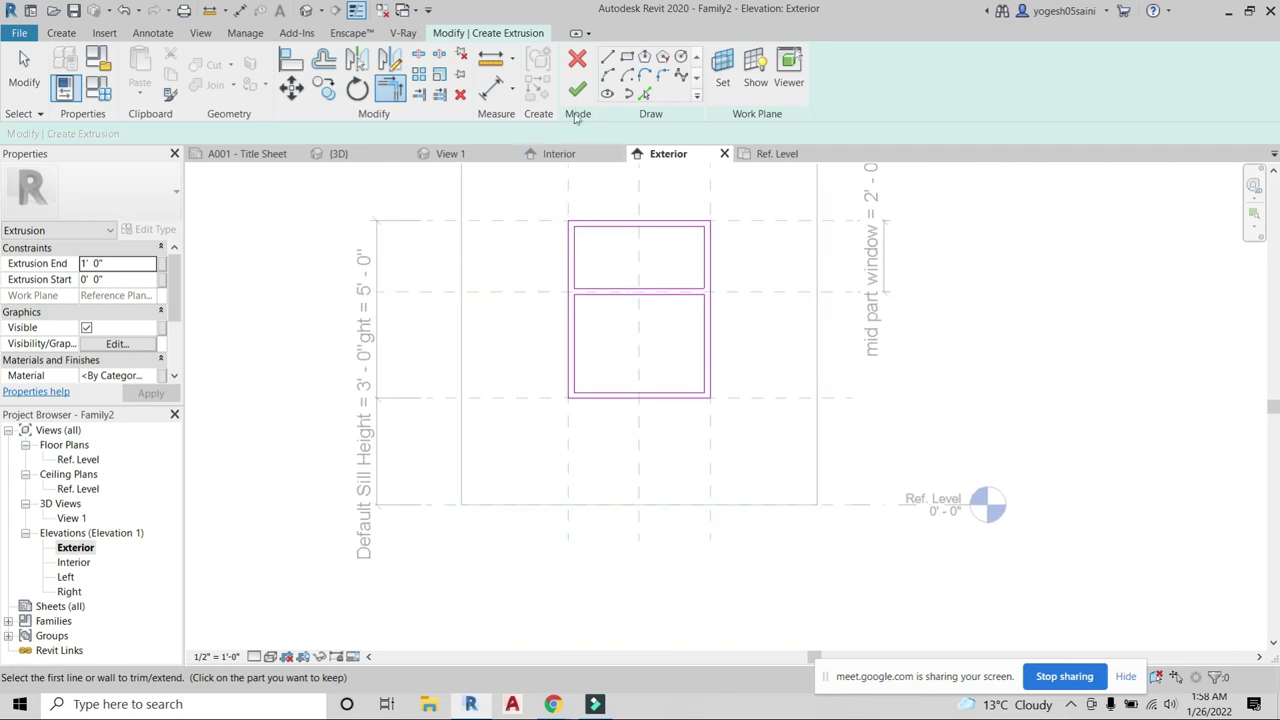
pyautogui.click(577, 89)
# In 3D, drag the frame's depth handles in the Right view so it spans -0' 3" to 0' 3".
pyautogui.moveTo(493, 109); pyautogui.dragTo(528, 164, button='middle')
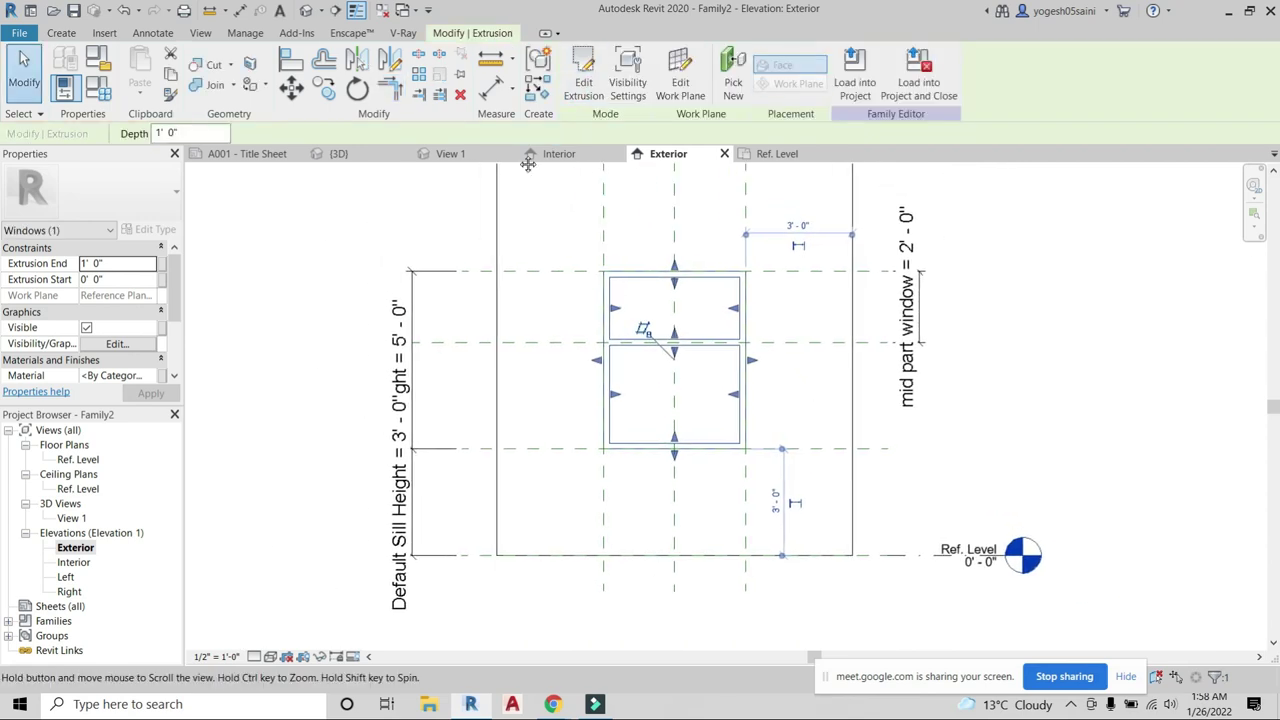
pyautogui.click(304, 10)
pyautogui.keyDown('shift'); pyautogui.moveTo(700, 520); pyautogui.dragTo(722, 525, button='middle'); pyautogui.keyUp('shift')
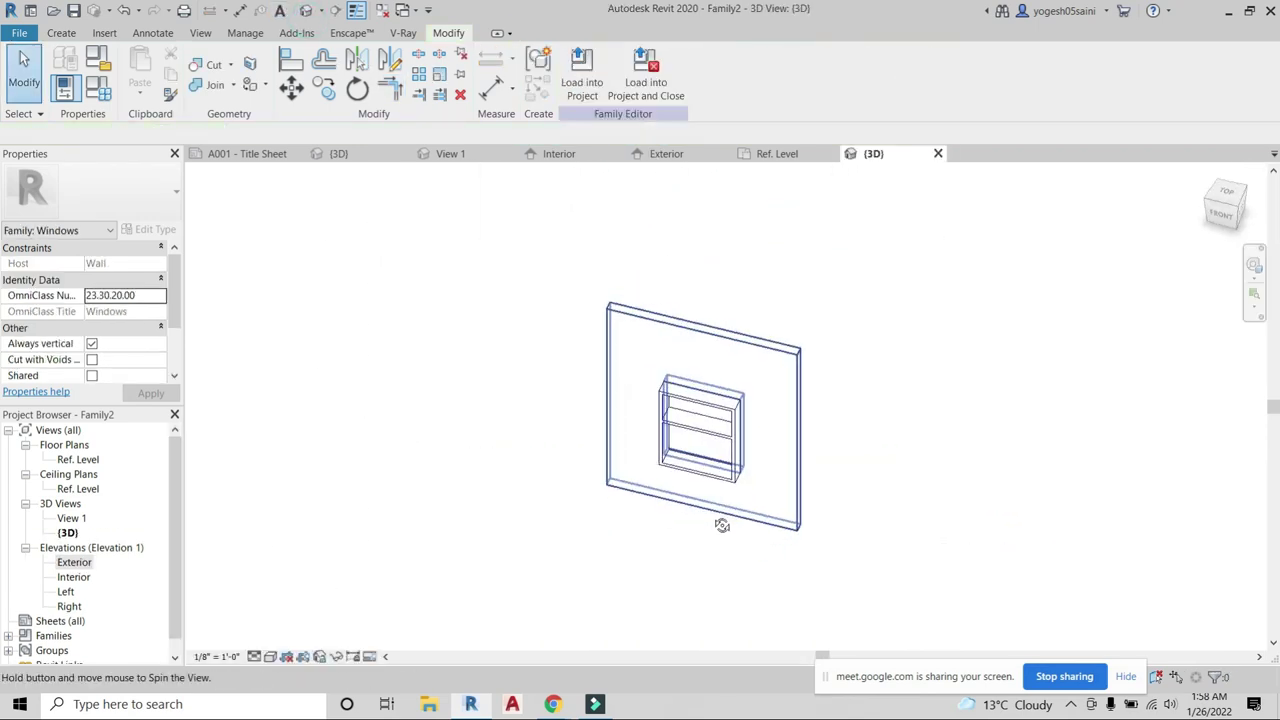
pyautogui.click(727, 415)
pyautogui.keyDown('shift'); pyautogui.moveTo(943, 457); pyautogui.dragTo(800, 414, button='middle'); pyautogui.keyUp('shift')
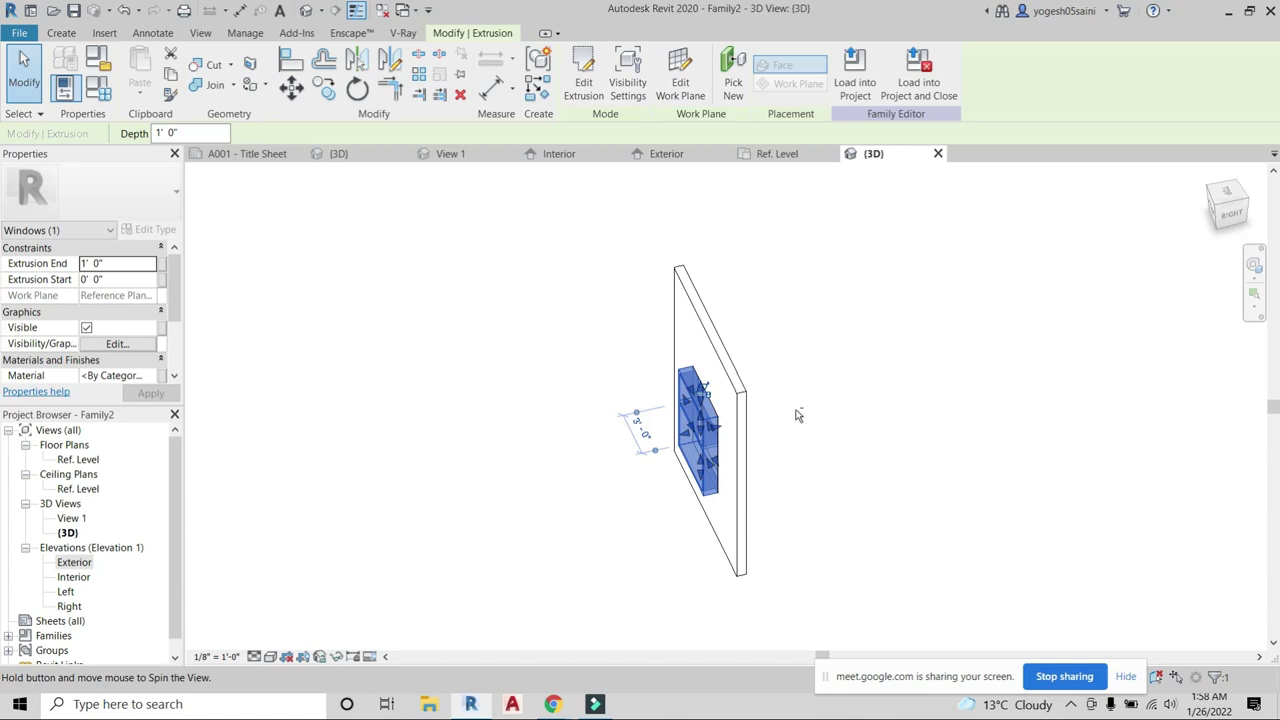
pyautogui.click(1236, 218)
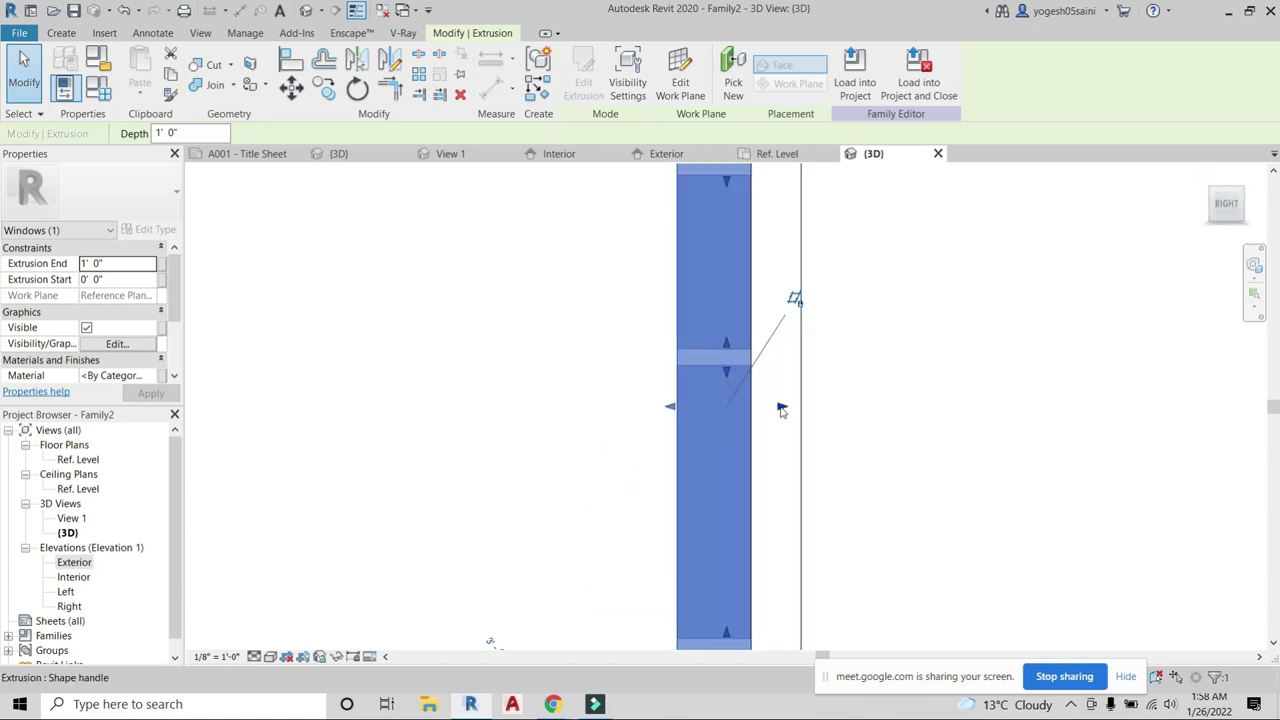
pyautogui.moveTo(777, 406); pyautogui.dragTo(797, 407)
pyautogui.moveTo(670, 406); pyautogui.dragTo(752, 417)
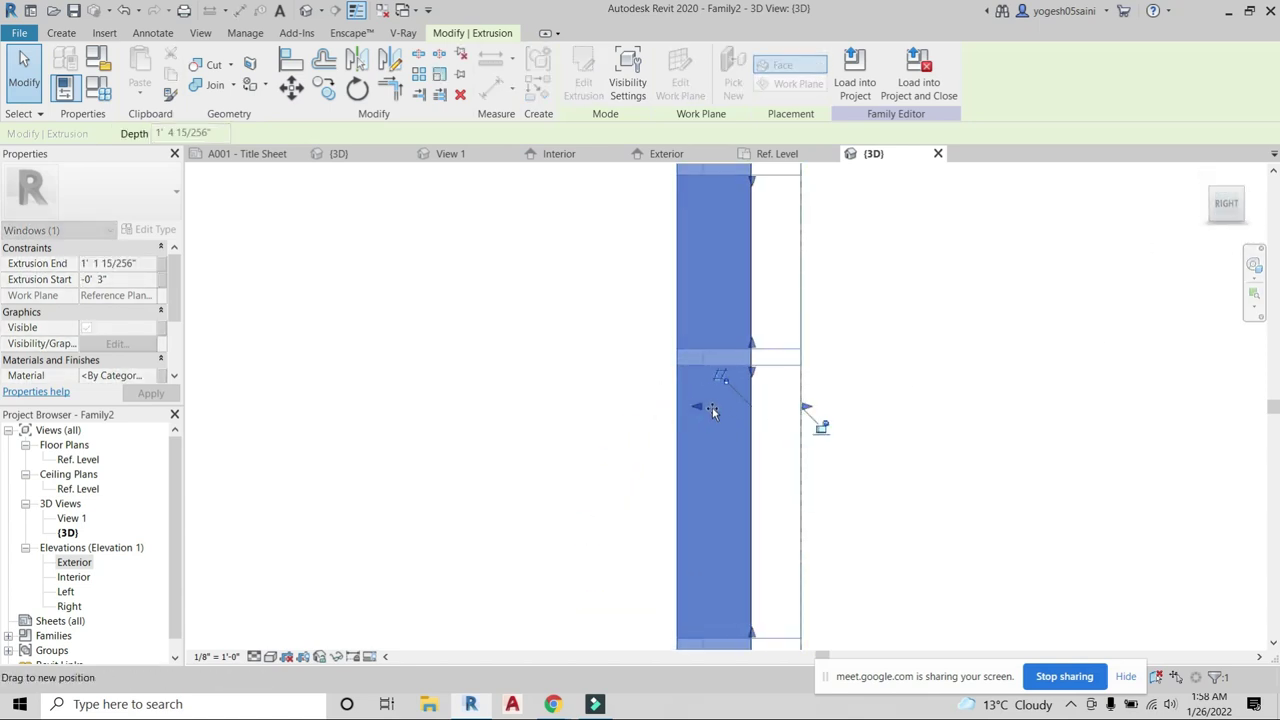
pyautogui.moveTo(752, 417)
pyautogui.keyDown('shift'); pyautogui.mouseDown(button='middle')
pyautogui.moveTo(1097, 513)
pyautogui.moveTo(622, 385)
pyautogui.mouseUp(button='middle'); pyautogui.keyUp('shift')
pyautogui.press('Escape')
# Face the wall front-on and begin a new extrusion.
pyautogui.scroll(3, 645, 395)
pyautogui.scroll(-3, 645, 395)
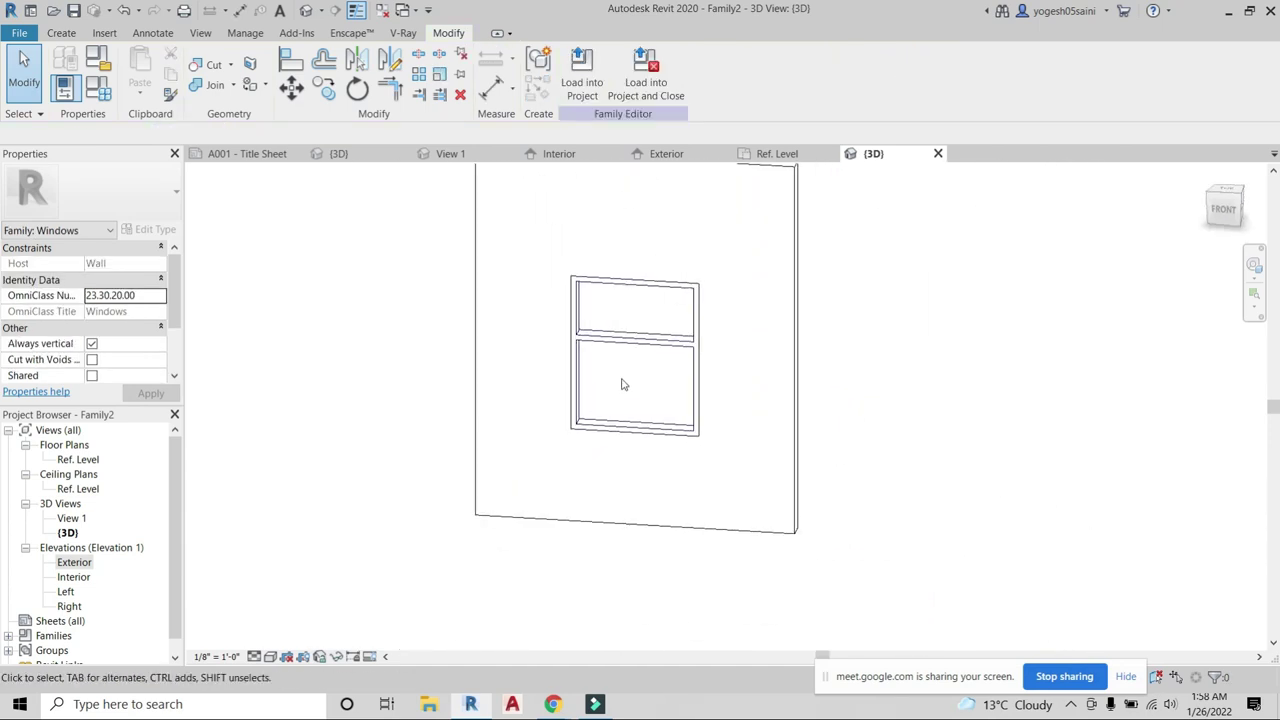
pyautogui.click(1224, 209)
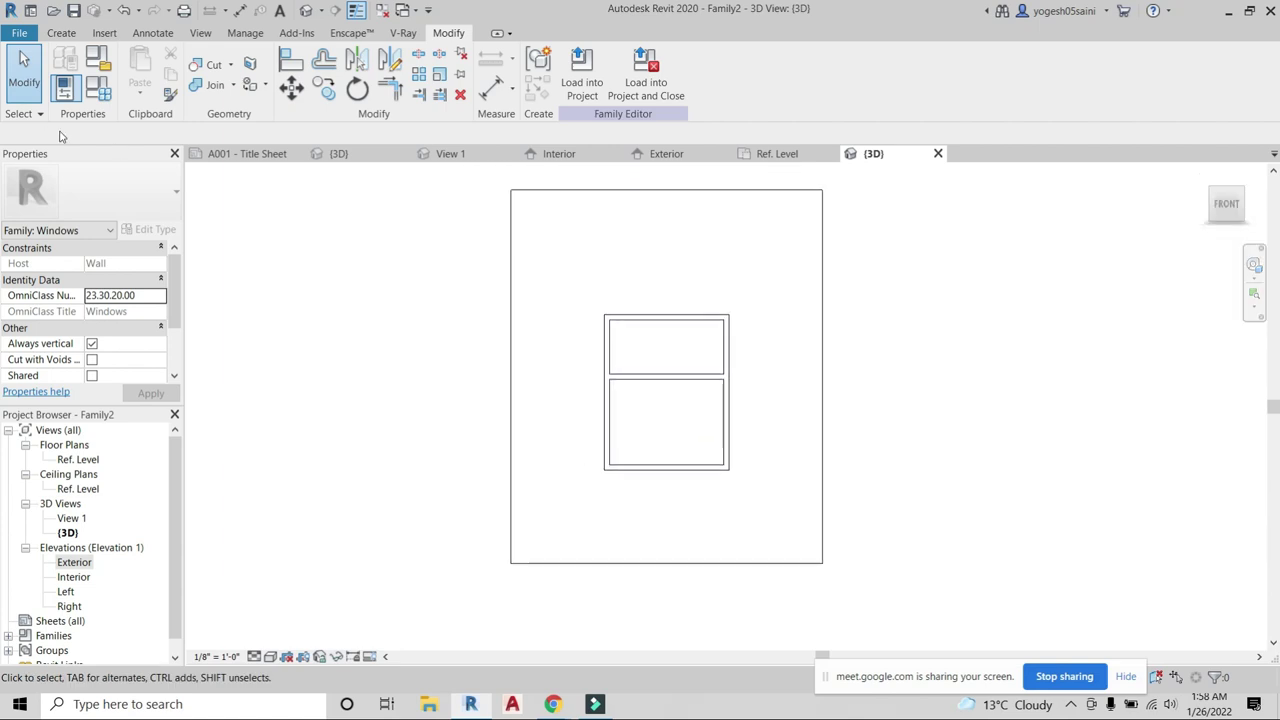
pyautogui.click(72, 35)
pyautogui.click(142, 72)
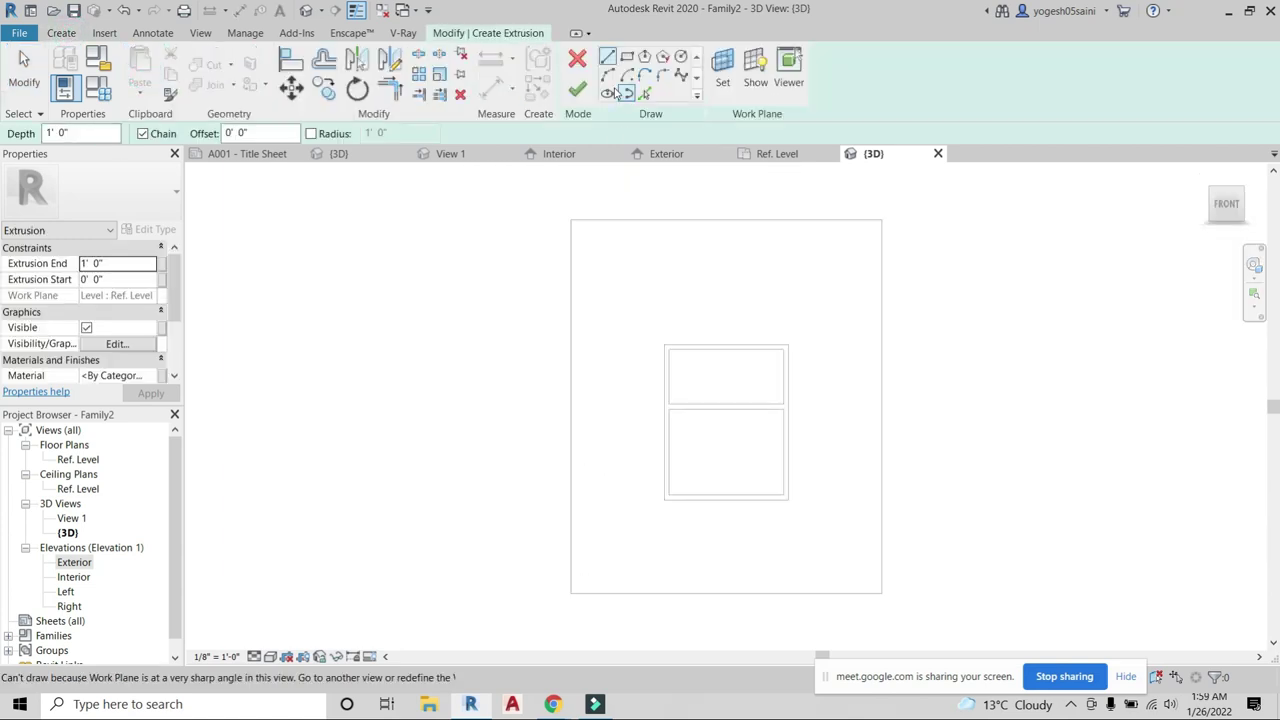
# Pick the frame's front face as the work plane and sketch a rectangle over the upper pane.
pyautogui.click(722, 68)
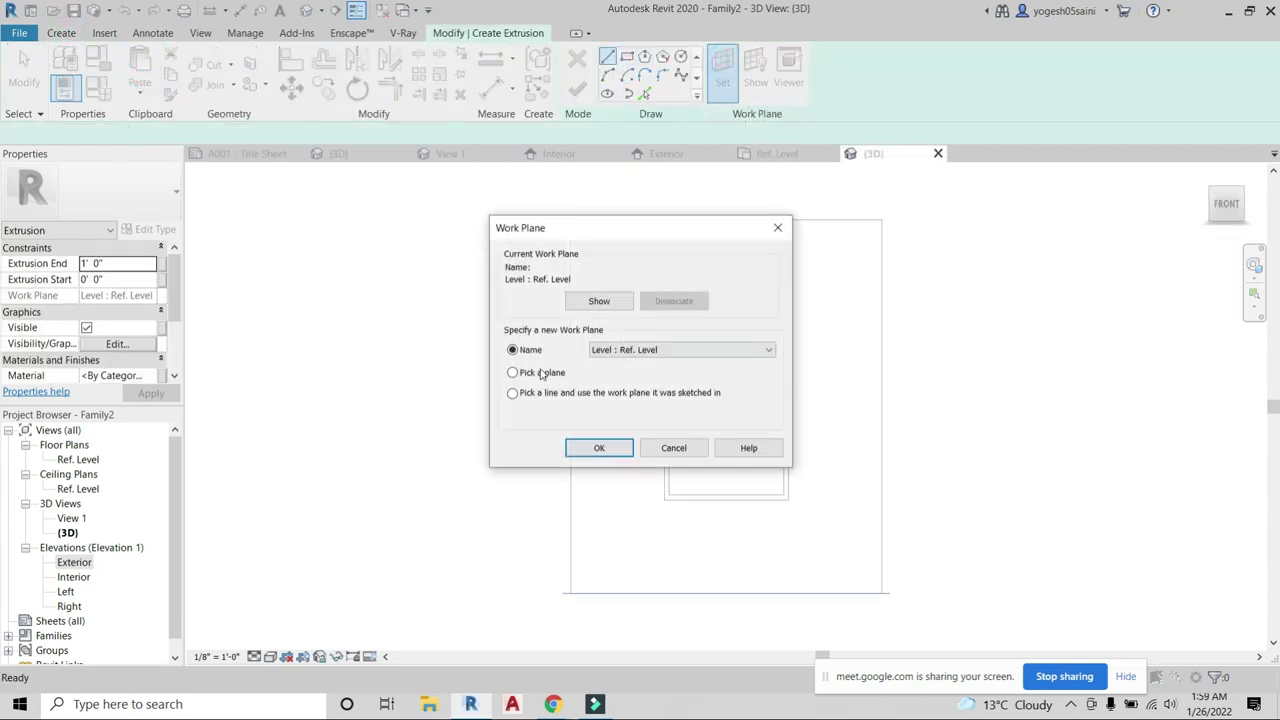
pyautogui.click(599, 448)
pyautogui.moveTo(749, 406); pyautogui.dragTo(667, 294, button='middle')
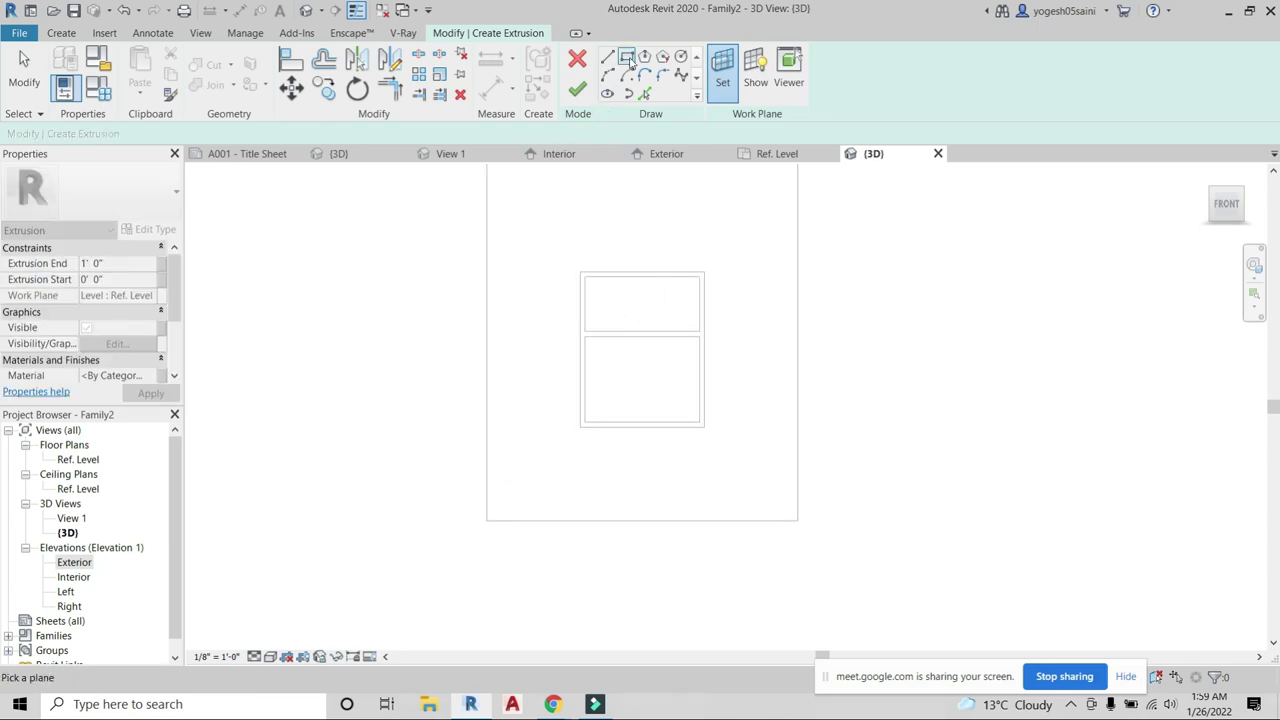
pyautogui.click(627, 57)
pyautogui.moveTo(674, 337); pyautogui.dragTo(552, 269, button='middle')
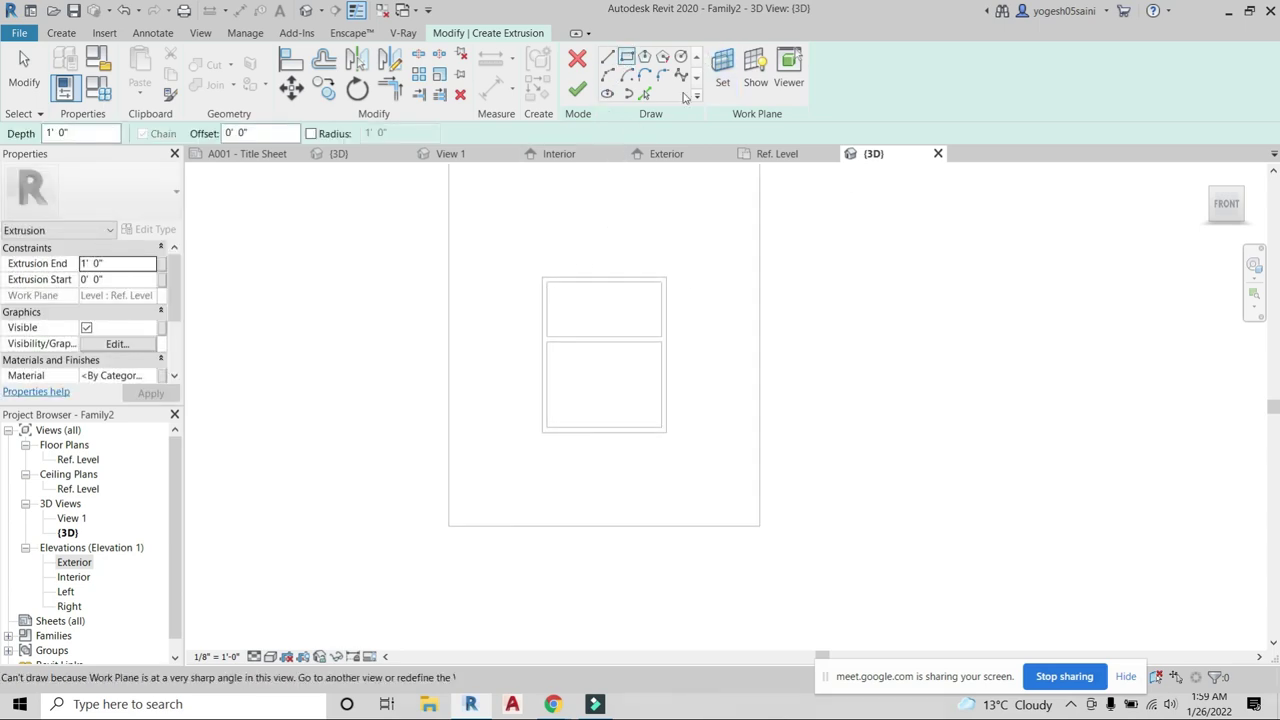
pyautogui.click(722, 66)
pyautogui.click(517, 368)
pyautogui.click(590, 447)
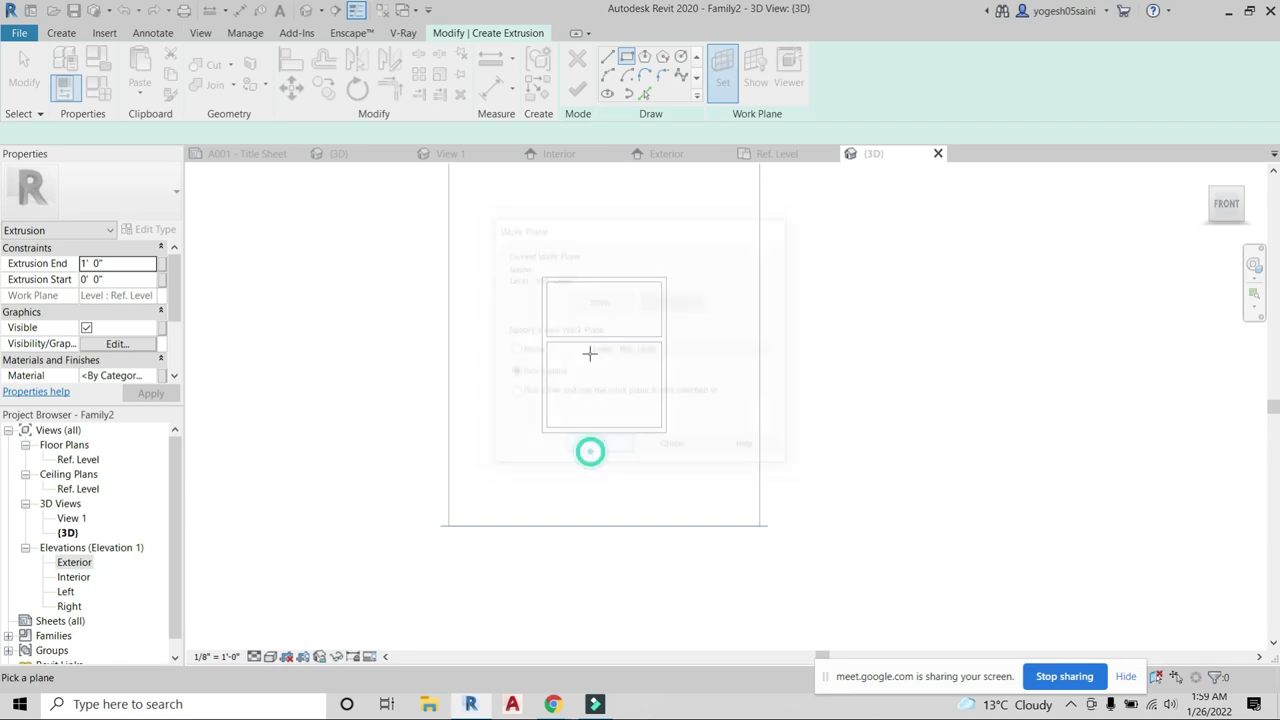
pyautogui.click(611, 281)
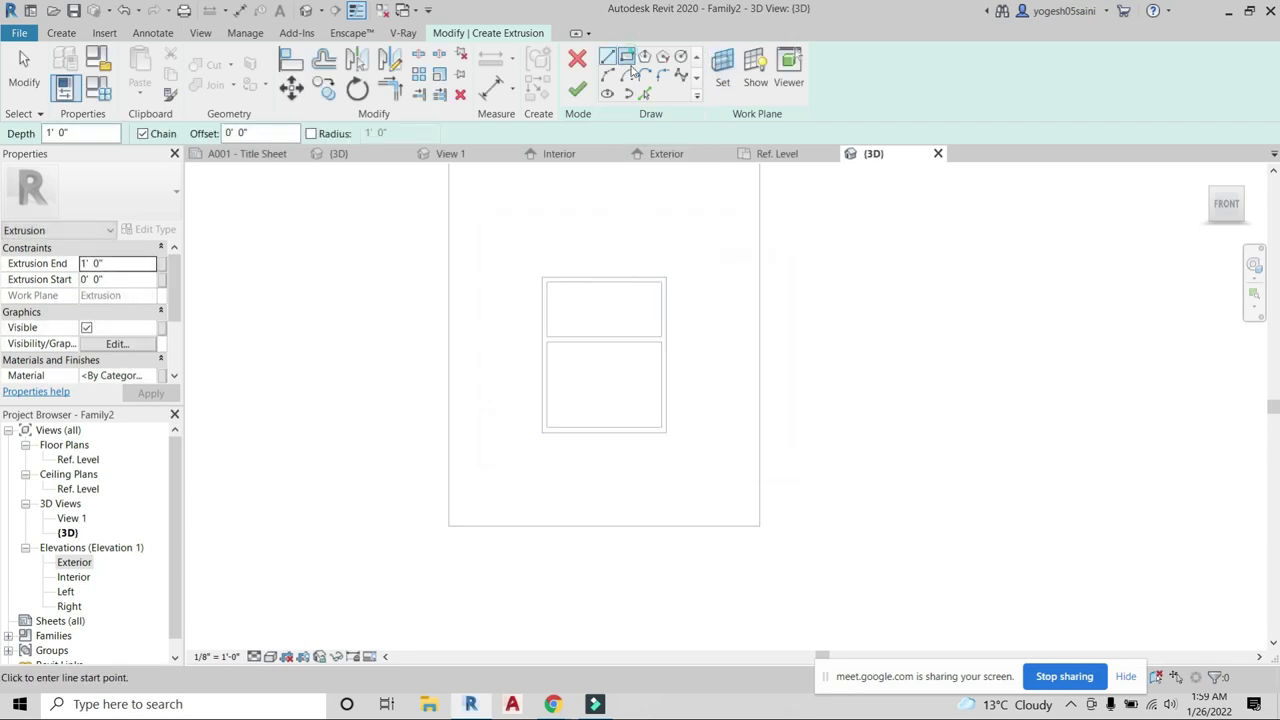
pyautogui.click(546, 281)
pyautogui.click(661, 337)
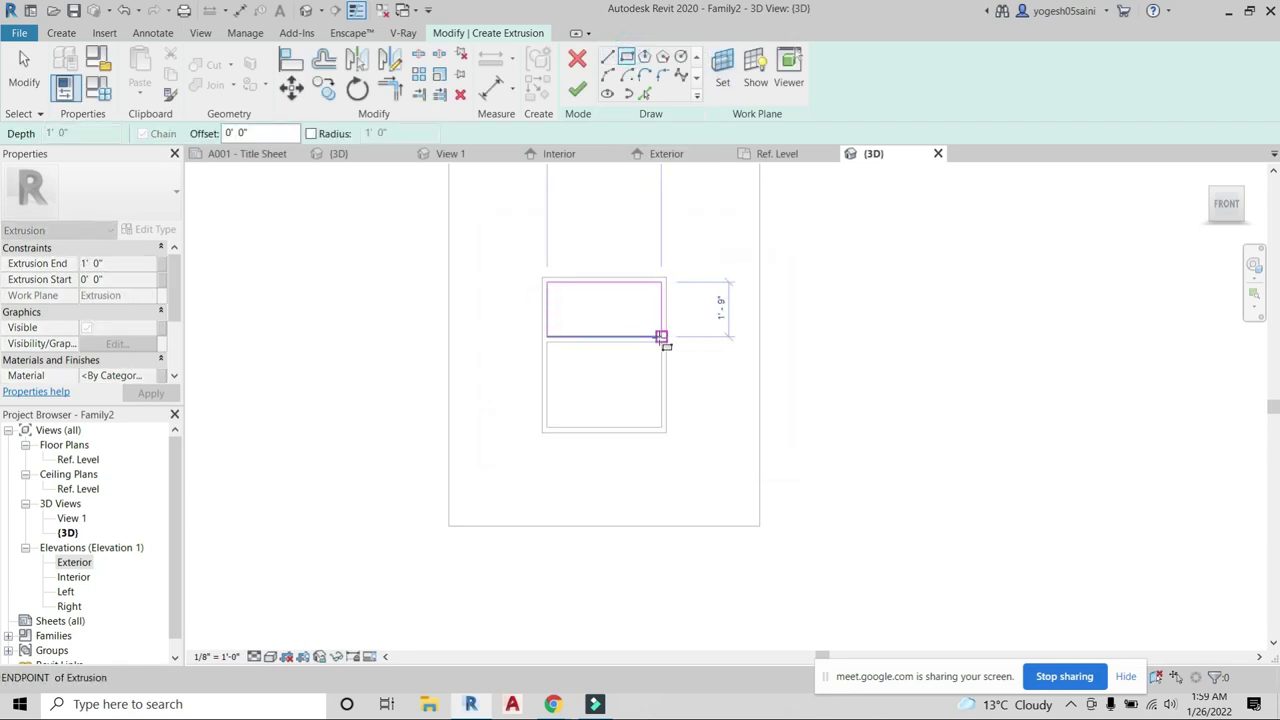
# Set the depth to 0' 9 77/128", sketch a rectangle over the lower pane, and finish the extrusion.
pyautogui.click(80, 132)
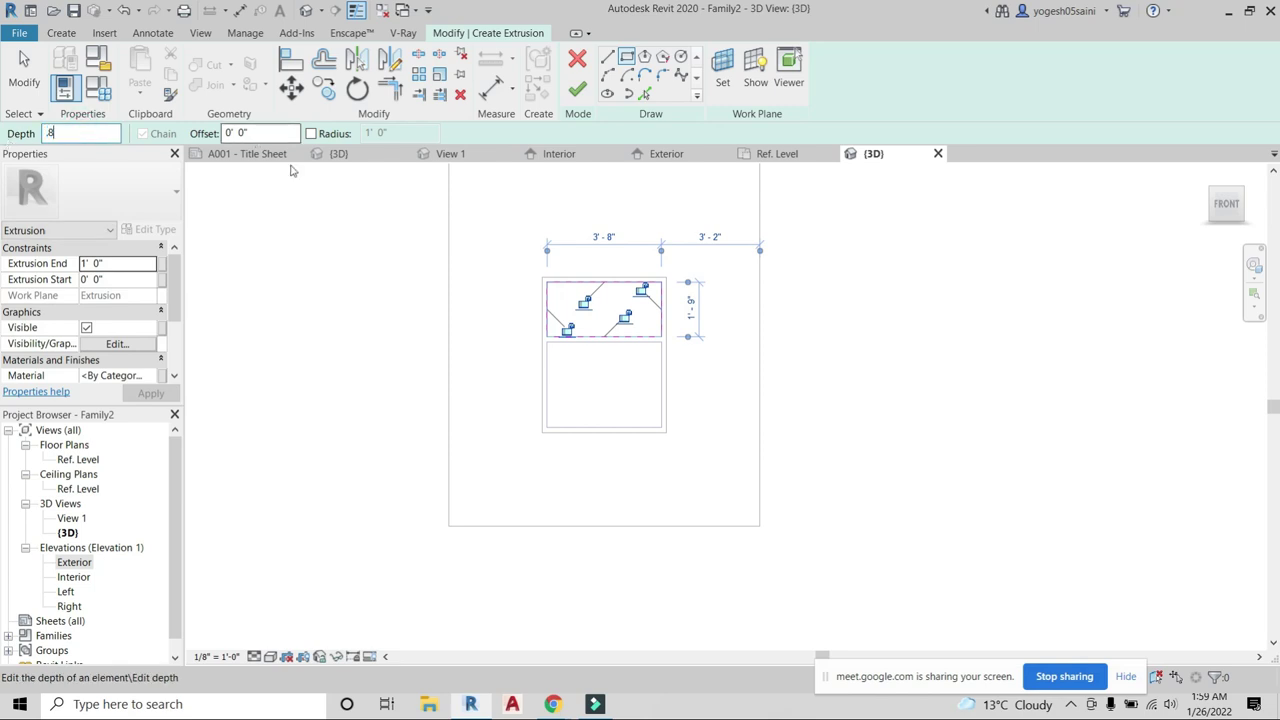
pyautogui.click(365, 283)
pyautogui.rightClick(410, 316)
pyautogui.click(450, 326)
pyautogui.click(547, 342)
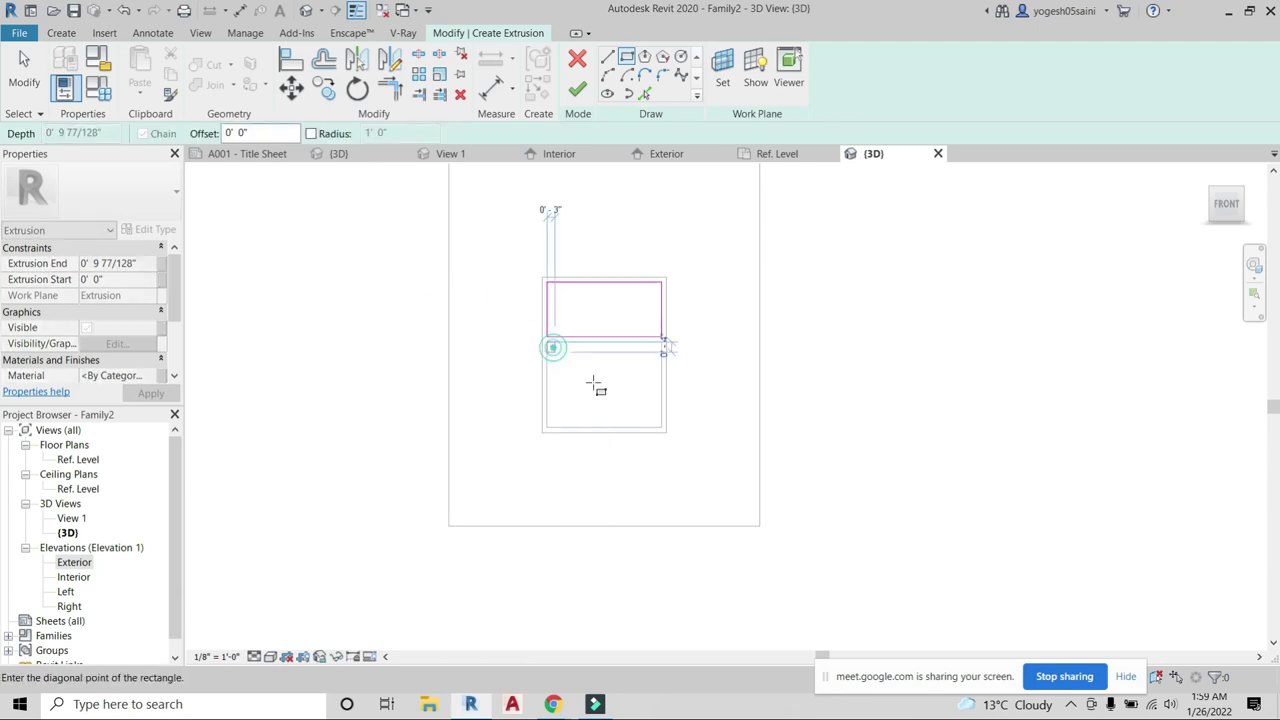
pyautogui.click(661, 427)
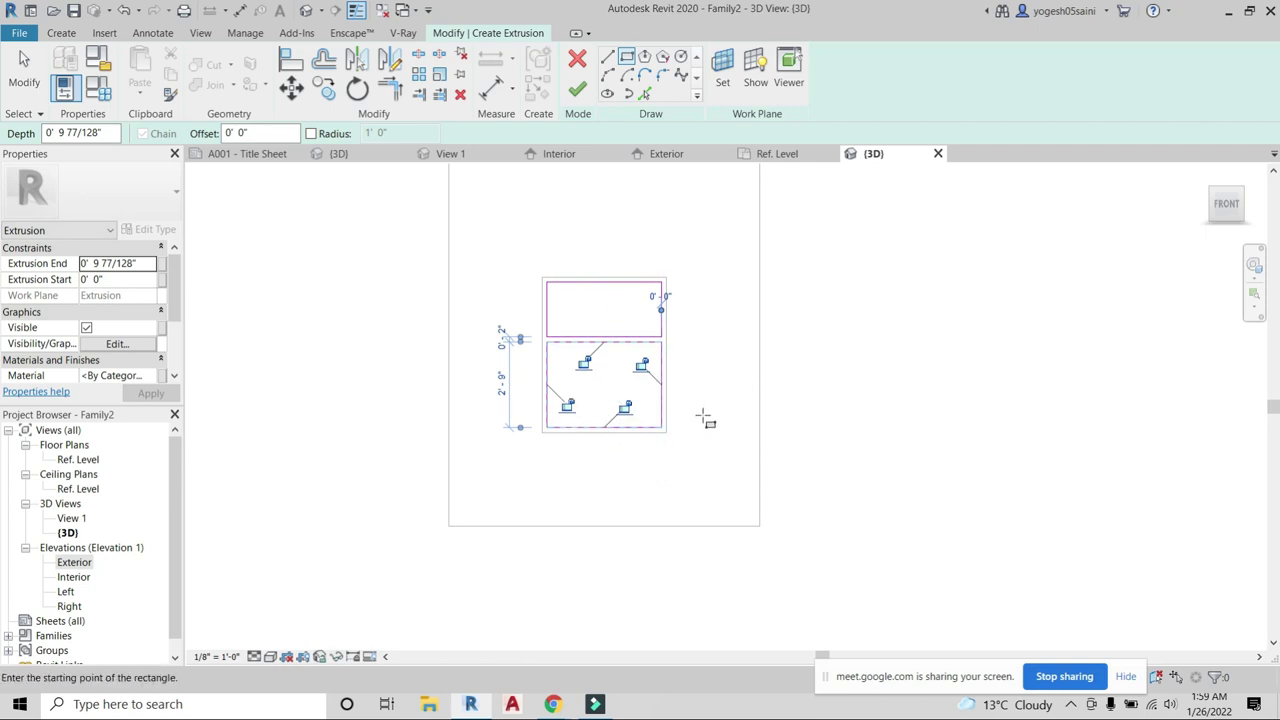
pyautogui.click(585, 90)
pyautogui.scroll(-2, 684, 377)
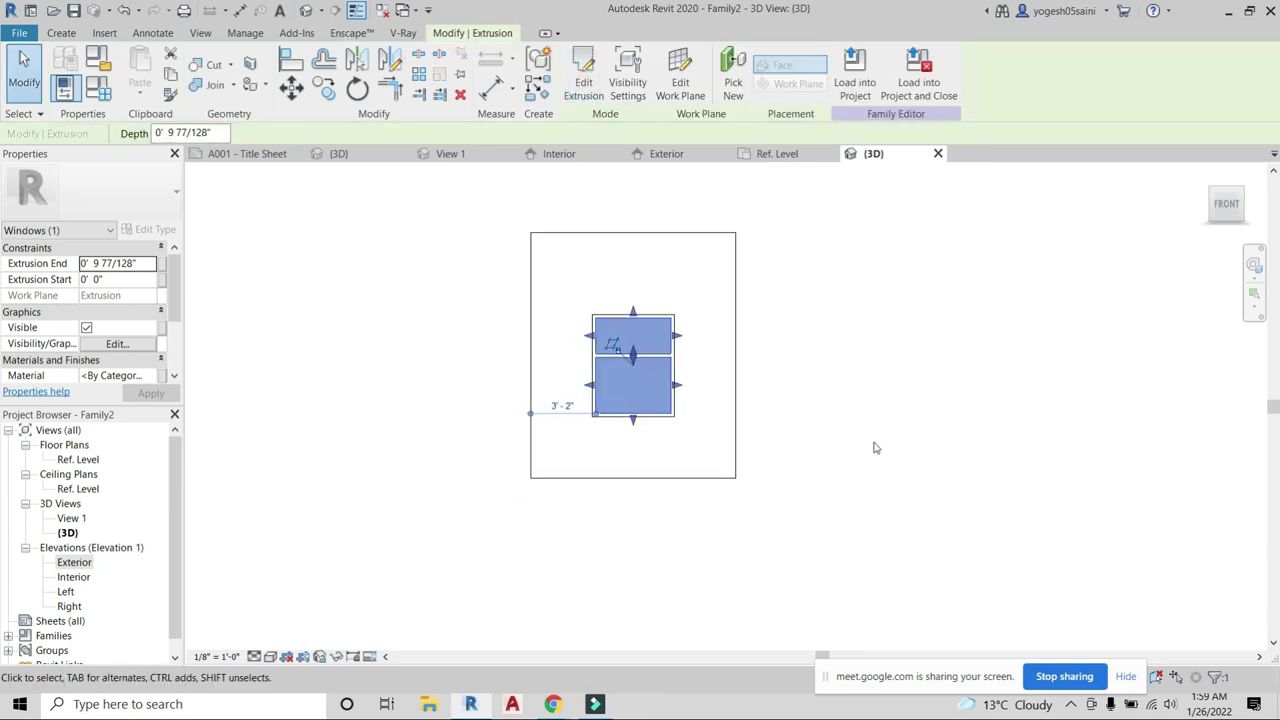
# Change the pane extrusion's depth to .2 in the Options Bar.
pyautogui.keyDown('shift'); pyautogui.moveTo(873, 448); pyautogui.dragTo(588, 432, button='middle'); pyautogui.keyUp('shift')
pyautogui.keyDown('shift'); pyautogui.moveTo(780, 482); pyautogui.dragTo(740, 475, button='middle'); pyautogui.keyUp('shift')
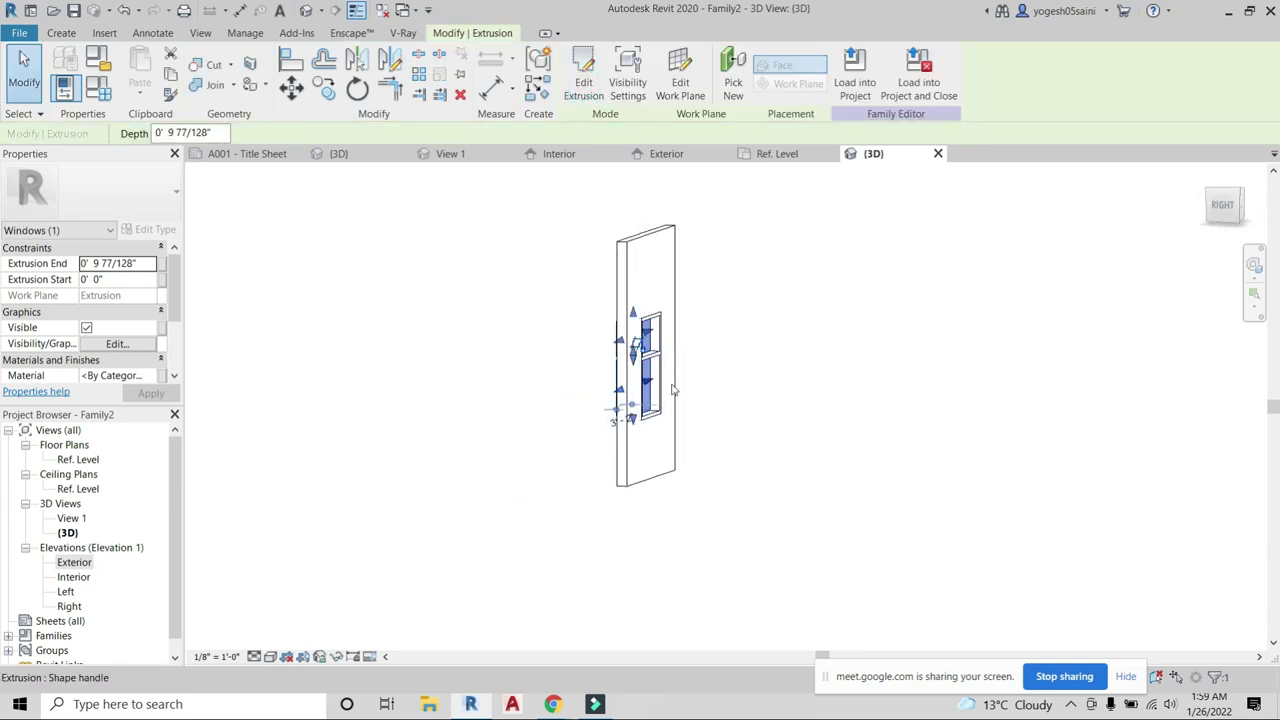
pyautogui.click(185, 133)
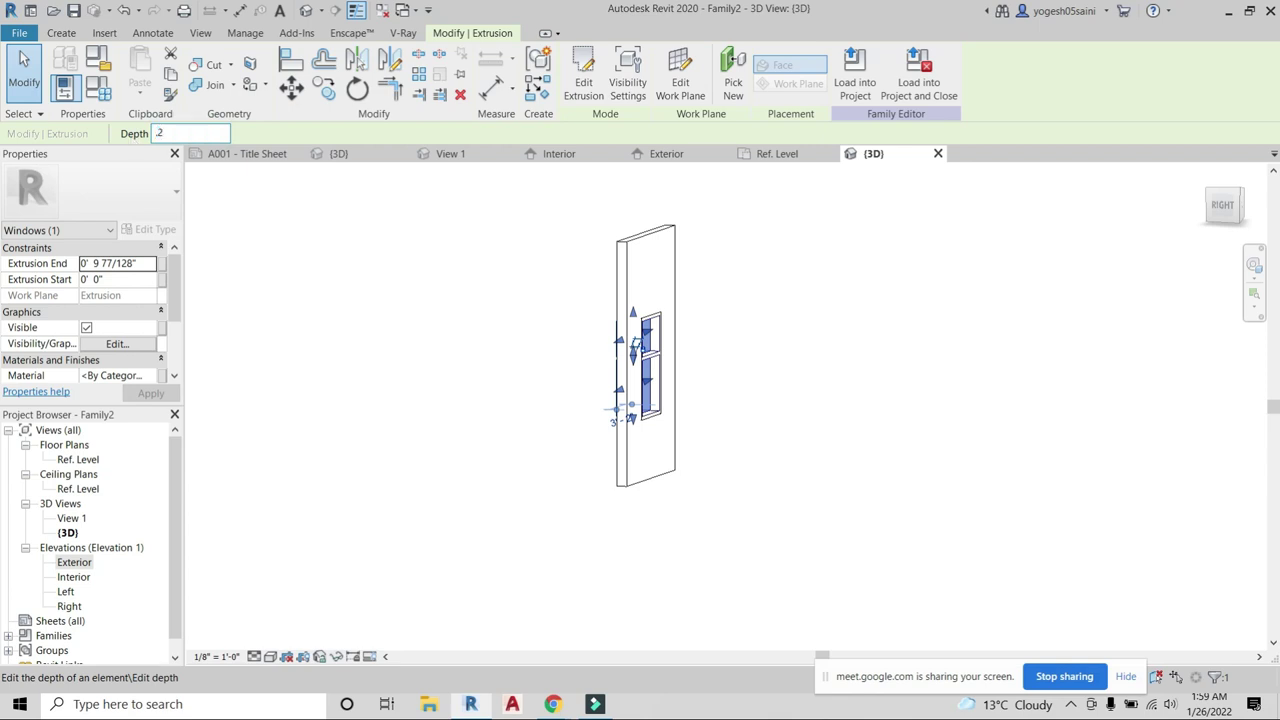
pyautogui.press('Return')
# Drag the pane's face handle in the side view to sit from -0' 2 45/256" to -0' 1 233/256".
pyautogui.keyDown('shift'); pyautogui.moveTo(457, 337); pyautogui.dragTo(814, 408, button='middle'); pyautogui.keyUp('shift')
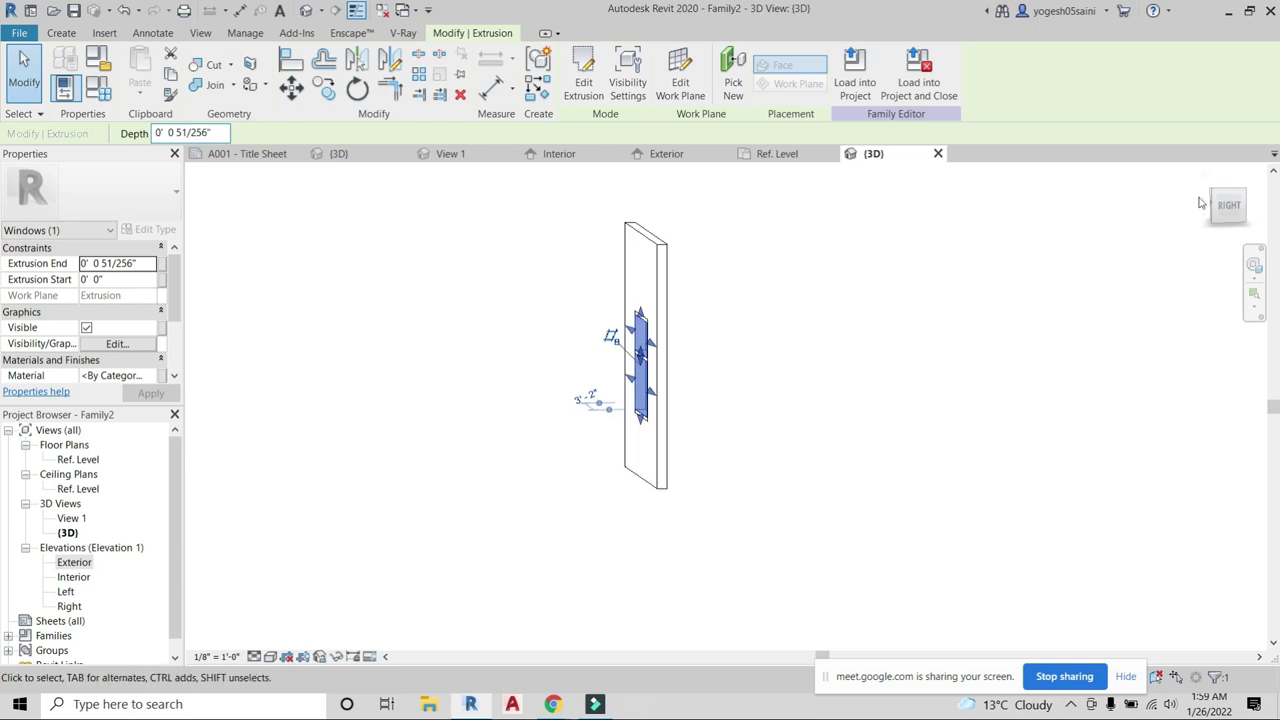
pyautogui.click(1228, 205)
pyautogui.press('c')
pyautogui.press('c')
pyautogui.scroll(2, 730, 395)
pyautogui.click(722, 400)
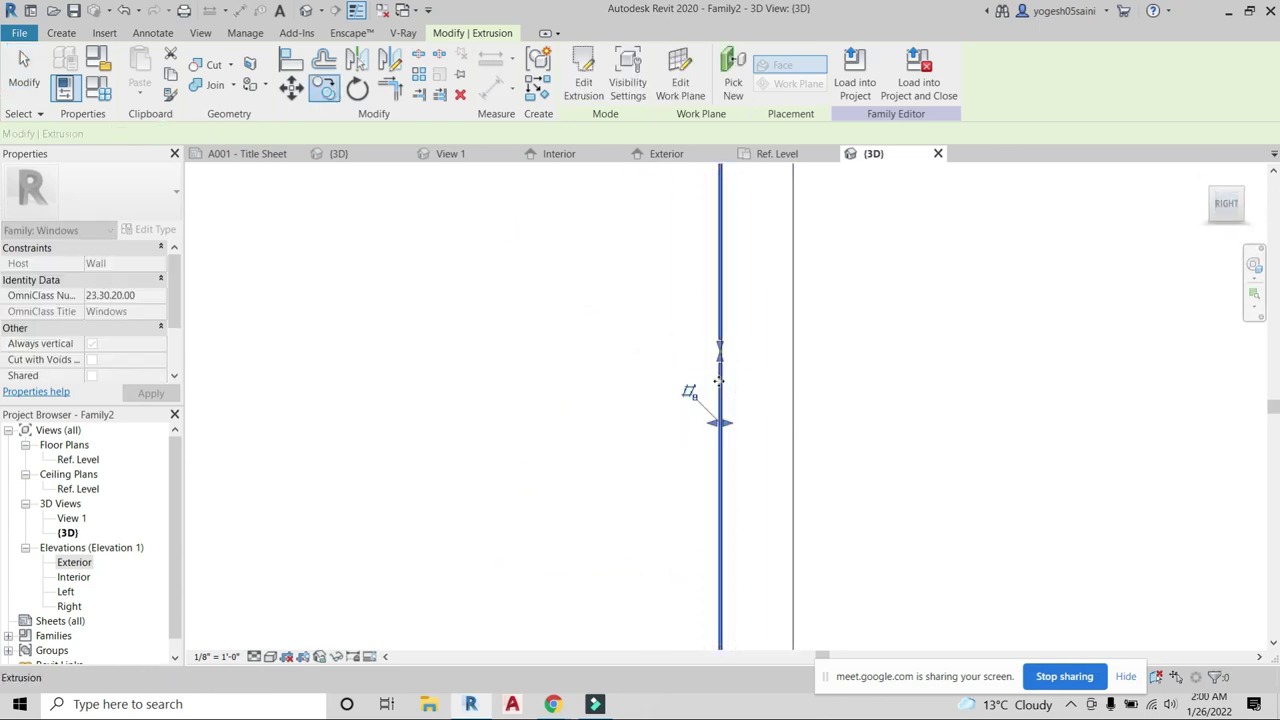
pyautogui.press('Escape')
pyautogui.moveTo(695, 421); pyautogui.dragTo(758, 427)
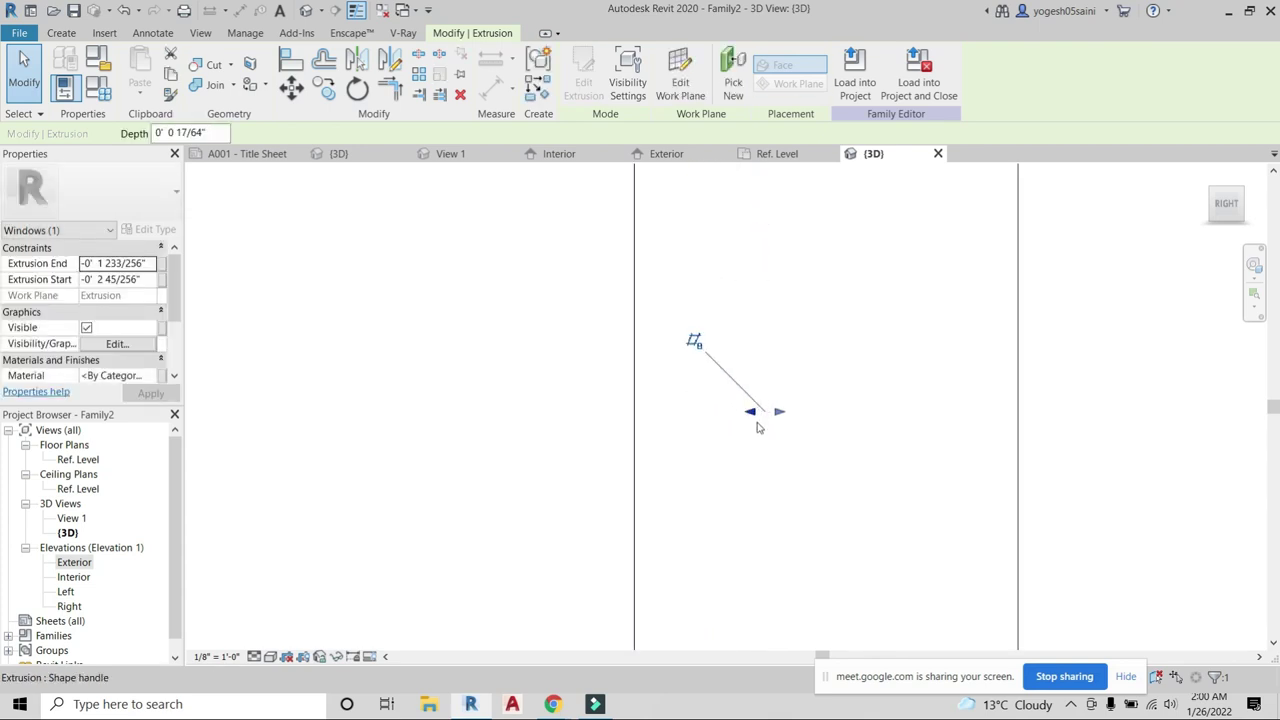
pyautogui.keyDown('shift'); pyautogui.moveTo(757, 427); pyautogui.dragTo(1008, 541, button='middle'); pyautogui.keyUp('shift')
pyautogui.scroll(-3, 1005, 500)
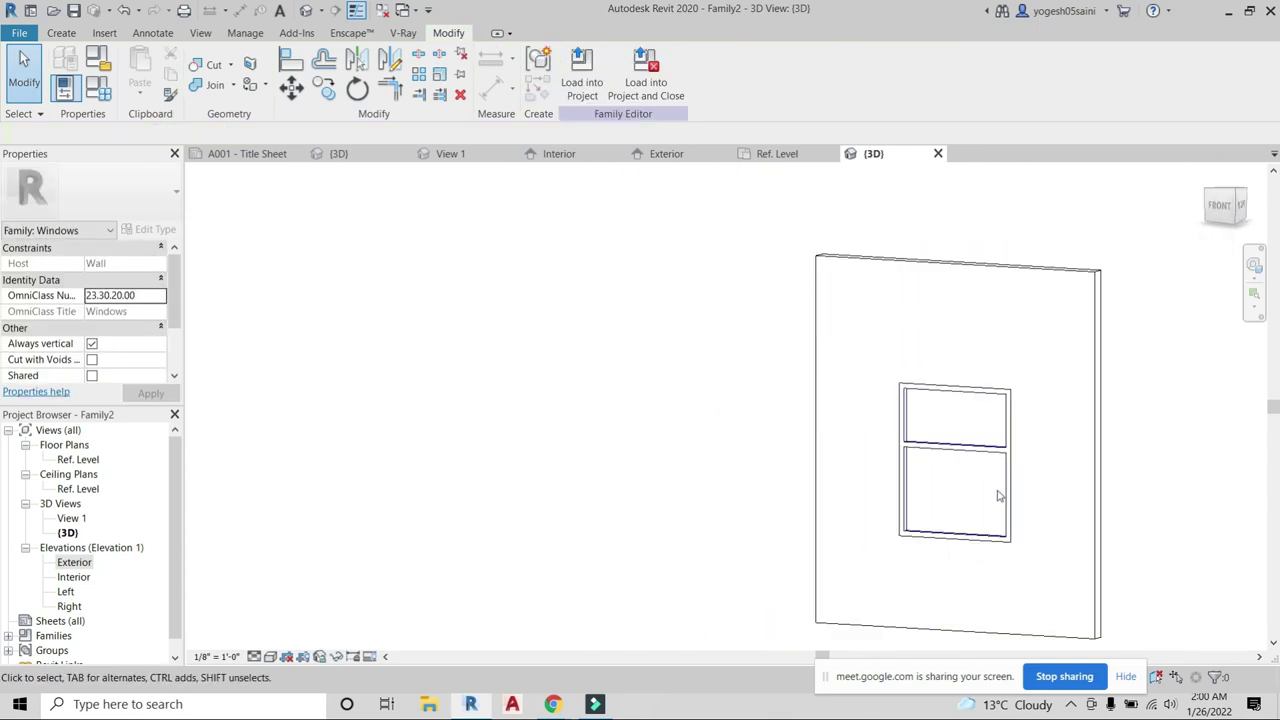
pyautogui.scroll(-2, 363, 616)
# Switch the 3D view's visual style to Consistent Colors.
pyautogui.click(270, 657)
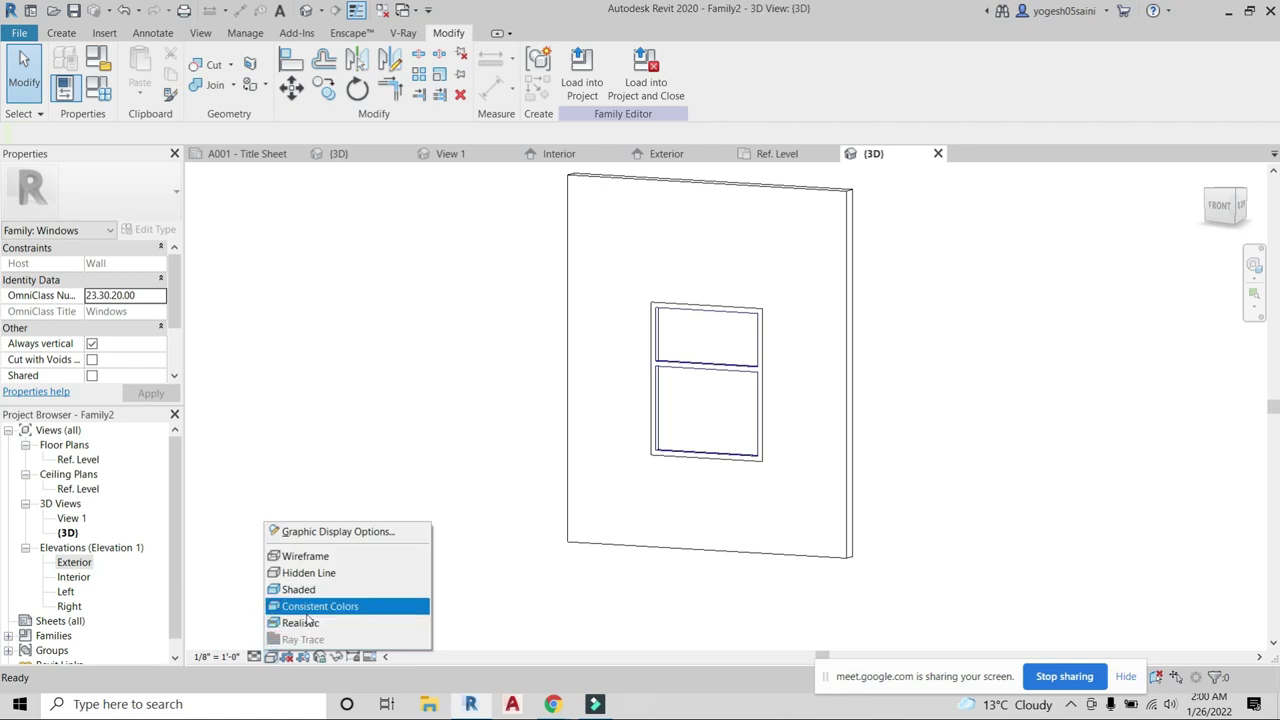
pyautogui.click(320, 603)
pyautogui.keyDown('shift'); pyautogui.moveTo(751, 420); pyautogui.dragTo(829, 471, button='middle'); pyautogui.keyUp('shift')
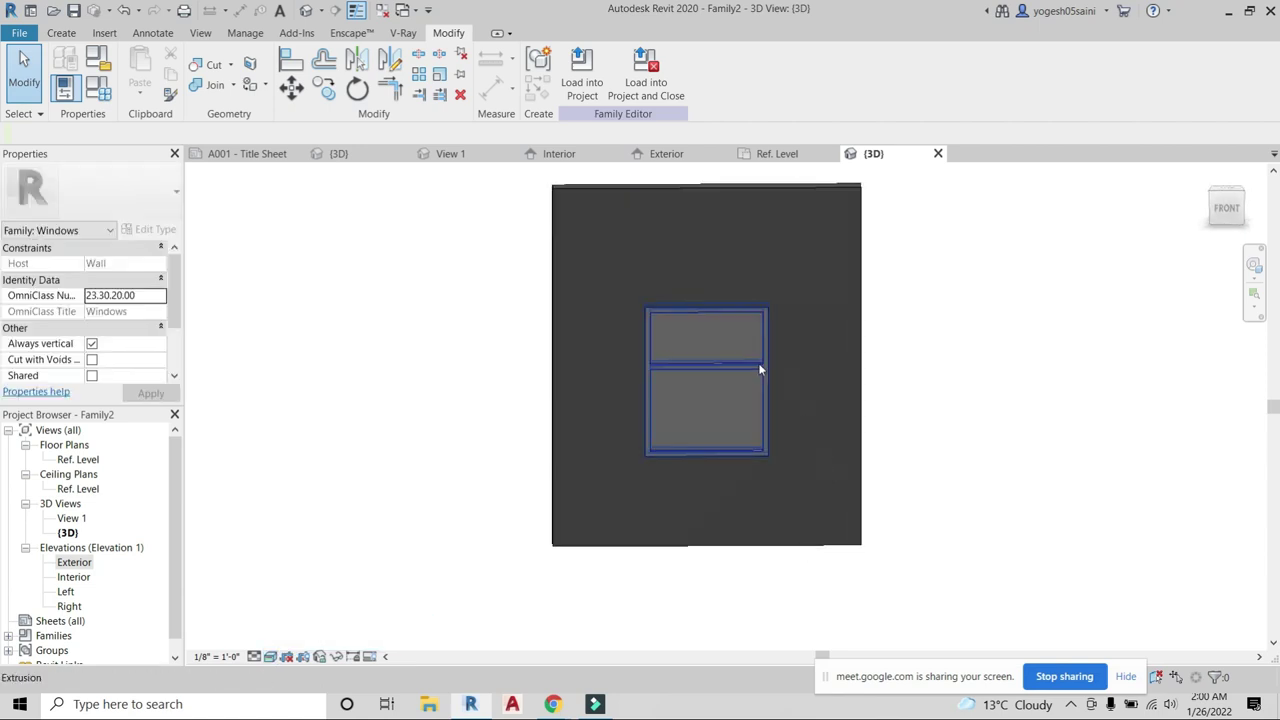
pyautogui.scroll(2, 760, 366)
# Link the frame extrusion's material to a new parameter named 'frame mat'.
pyautogui.click(773, 370)
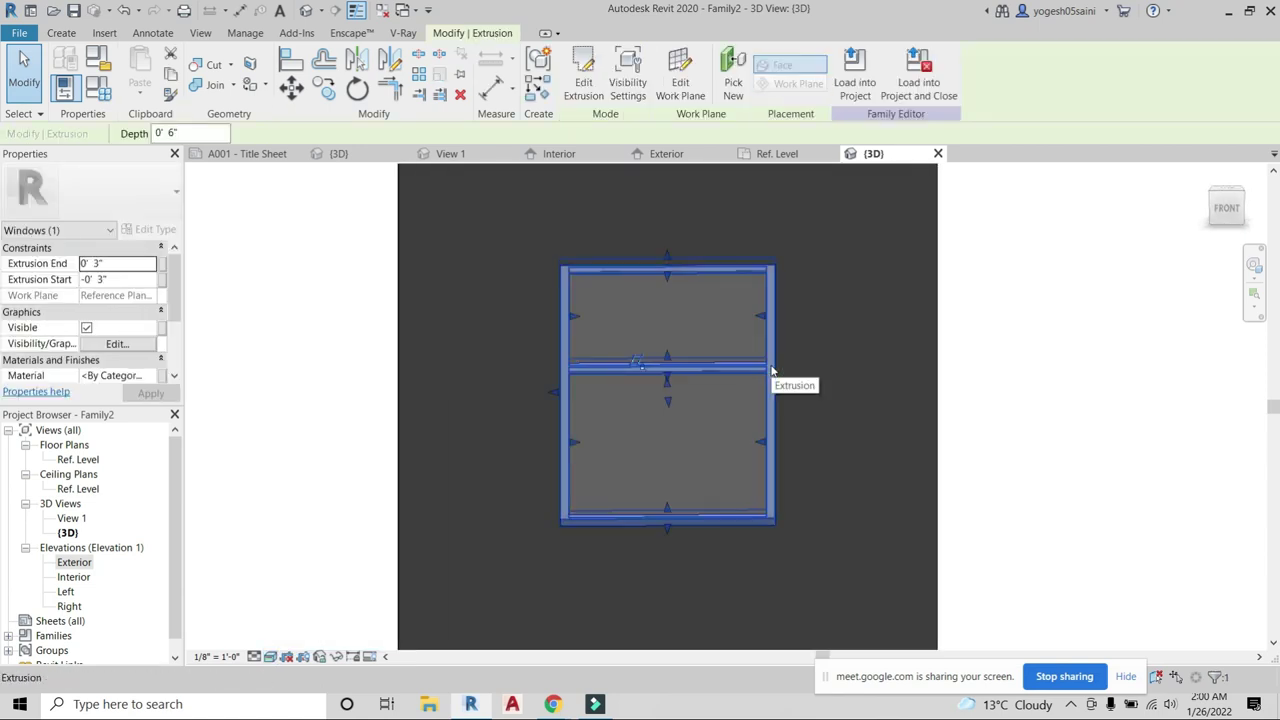
pyautogui.click(161, 375)
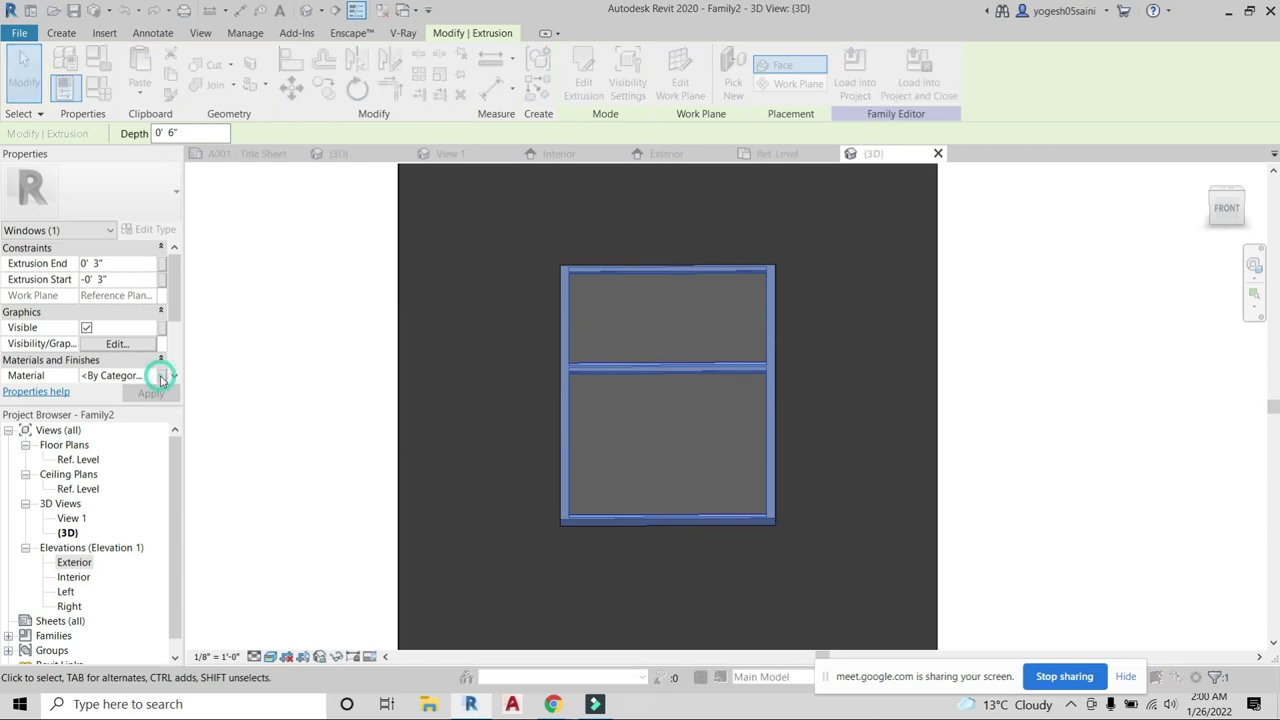
pyautogui.click(525, 451)
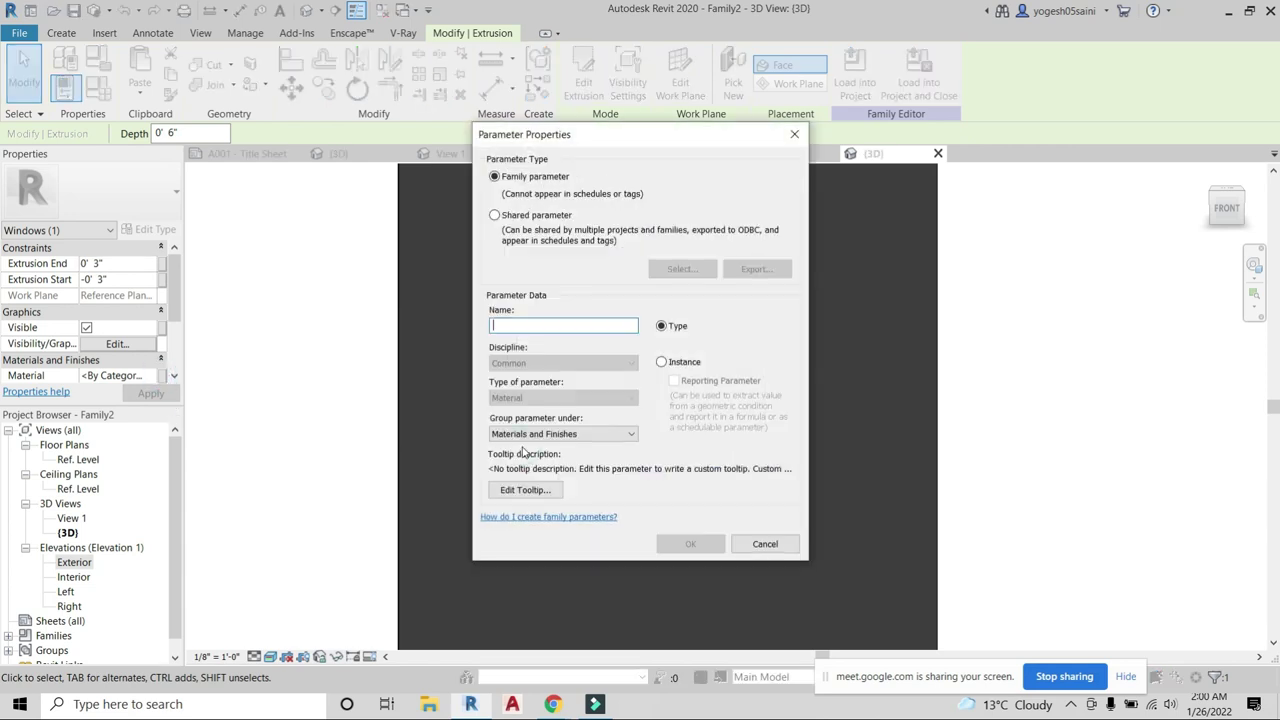
pyautogui.write('fra')
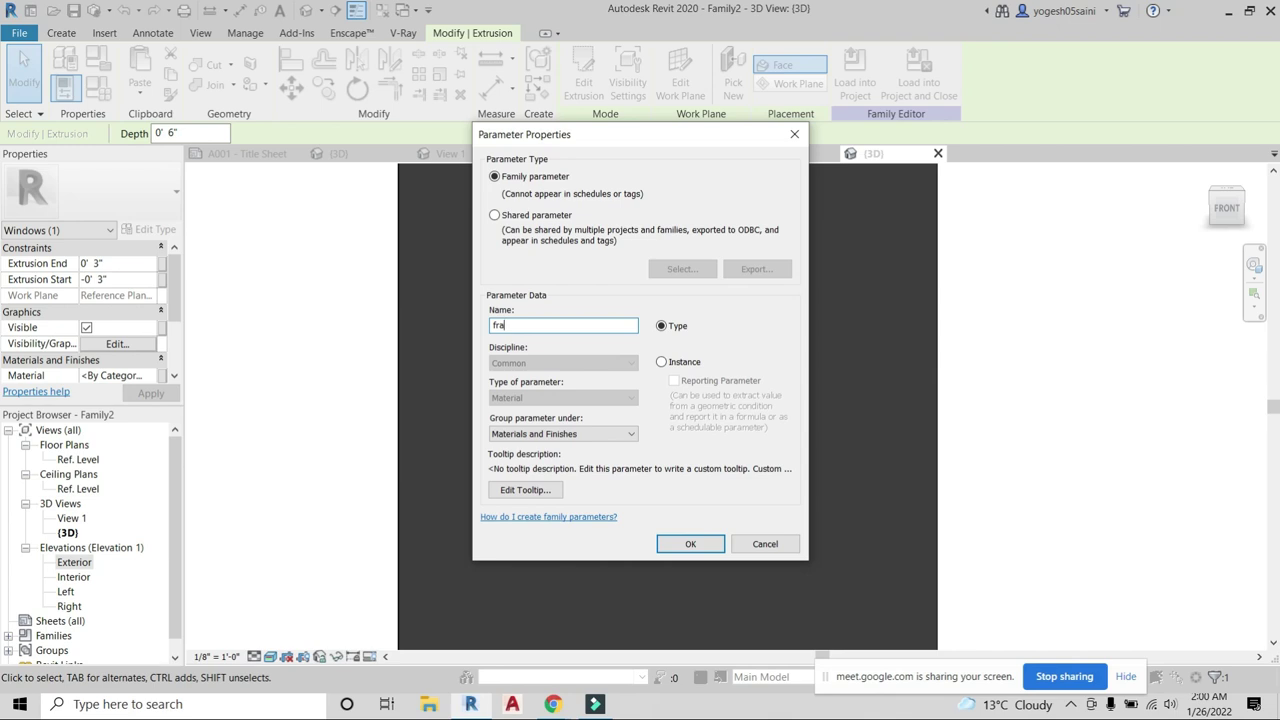
pyautogui.press('Return')
pyautogui.press('Return')
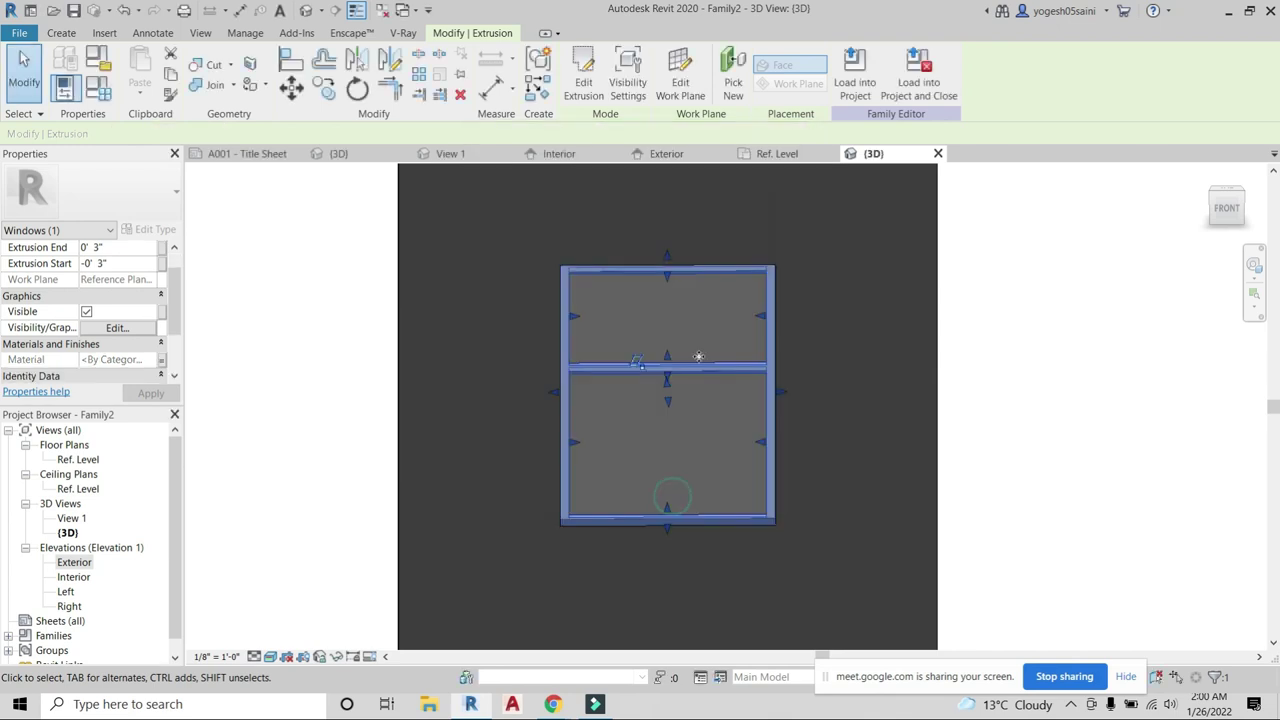
pyautogui.press('Escape')
# Link the glass pane extrusion's material to a new parameter named 'glass'.
pyautogui.click(724, 381)
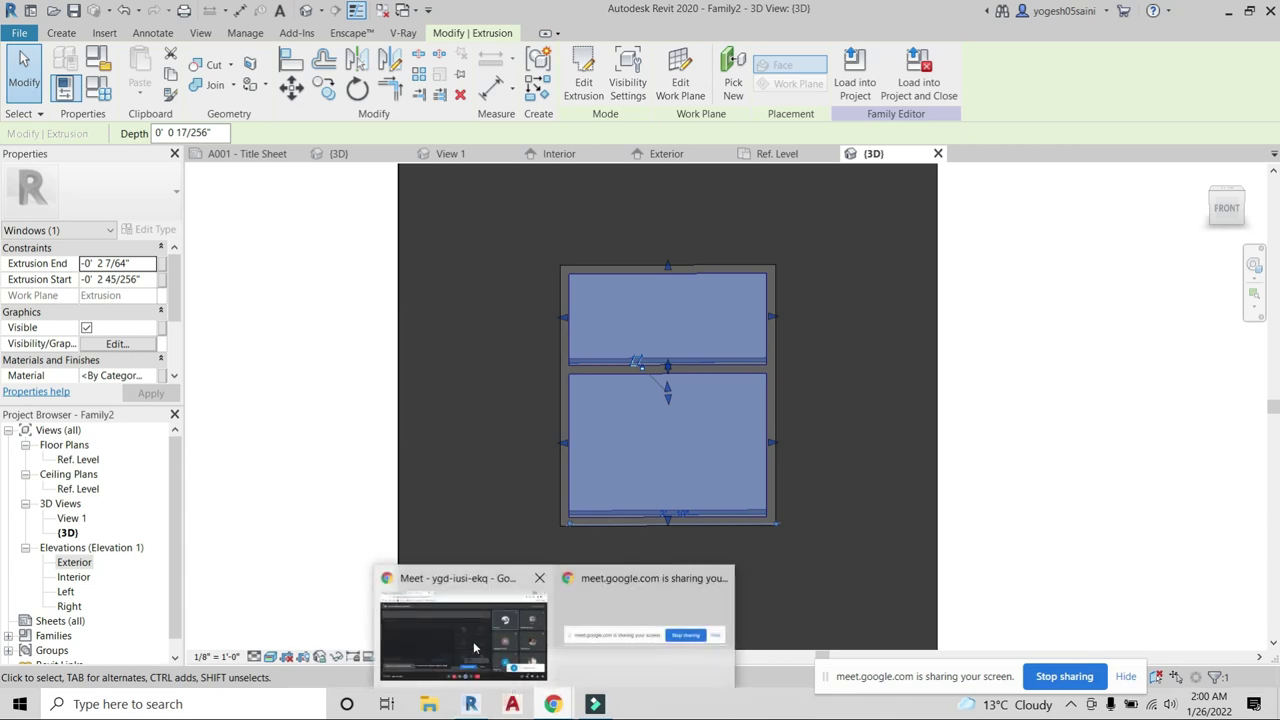
pyautogui.moveTo(552, 704)
pyautogui.click(462, 622)
pyautogui.click(813, 190)
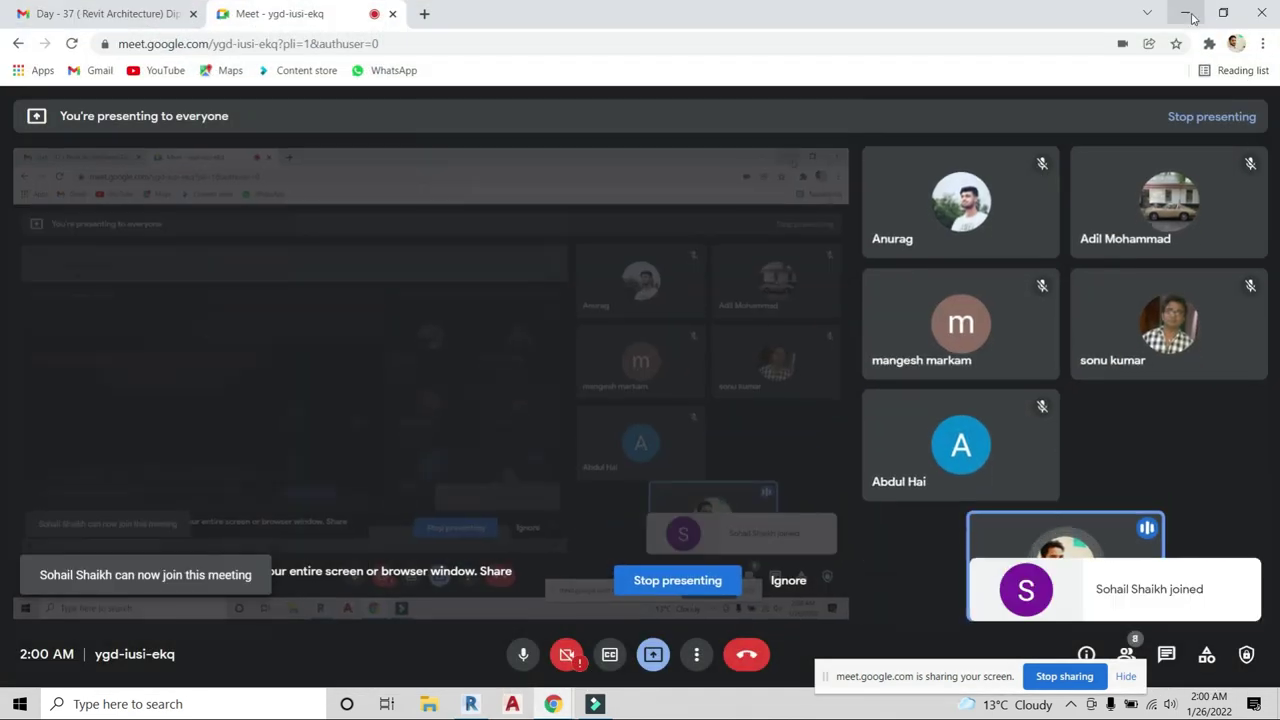
pyautogui.hotkey('alt', 'Tab')
pyautogui.click(161, 377)
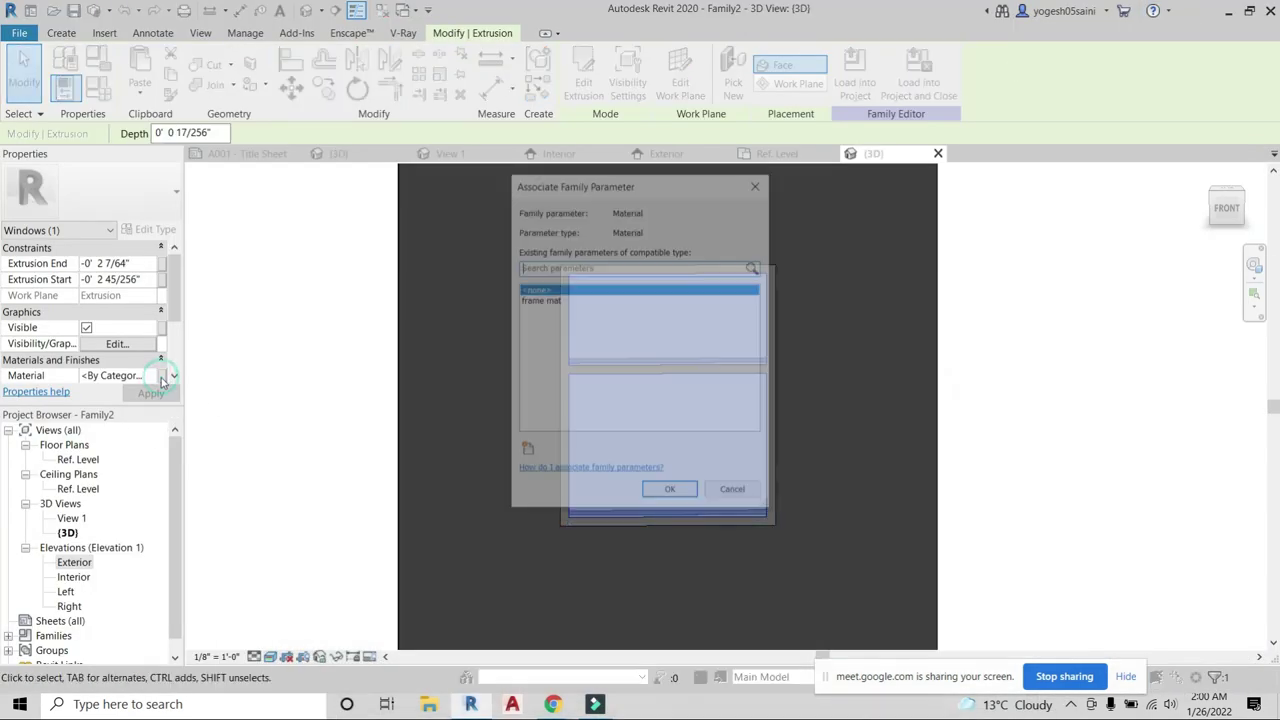
pyautogui.click(525, 451)
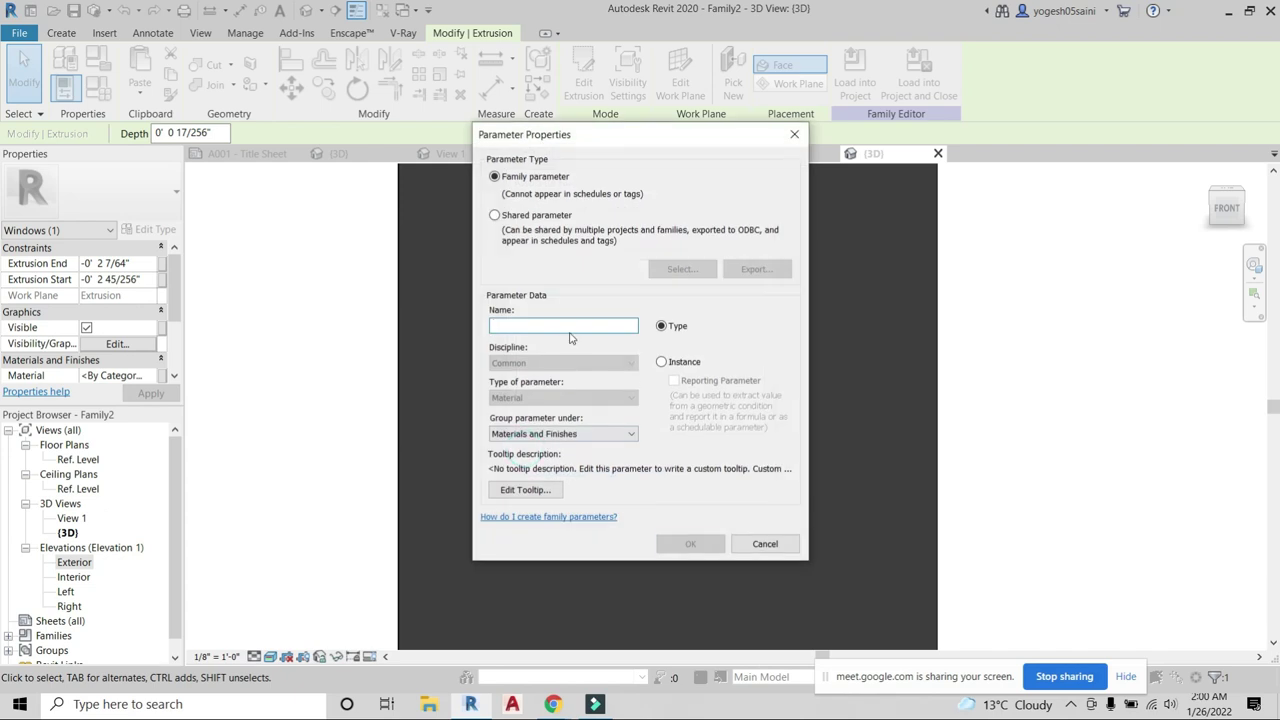
pyautogui.write('glass')
pyautogui.click(701, 543)
pyautogui.click(671, 493)
pyautogui.scroll(-3, 834, 406)
pyautogui.moveTo(834, 406)
pyautogui.keyDown('shift'); pyautogui.mouseDown(button='middle')
pyautogui.moveTo(942, 482)
pyautogui.moveTo(779, 403)
pyautogui.moveTo(787, 365)
pyautogui.moveTo(751, 503)
pyautogui.mouseUp(button='middle'); pyautogui.keyUp('shift')
pyautogui.press('Escape')
pyautogui.click(779, 403)
# Open the Exterior elevation and select the centre, mid and Top reference planes to inspect them.
pyautogui.press('Escape')
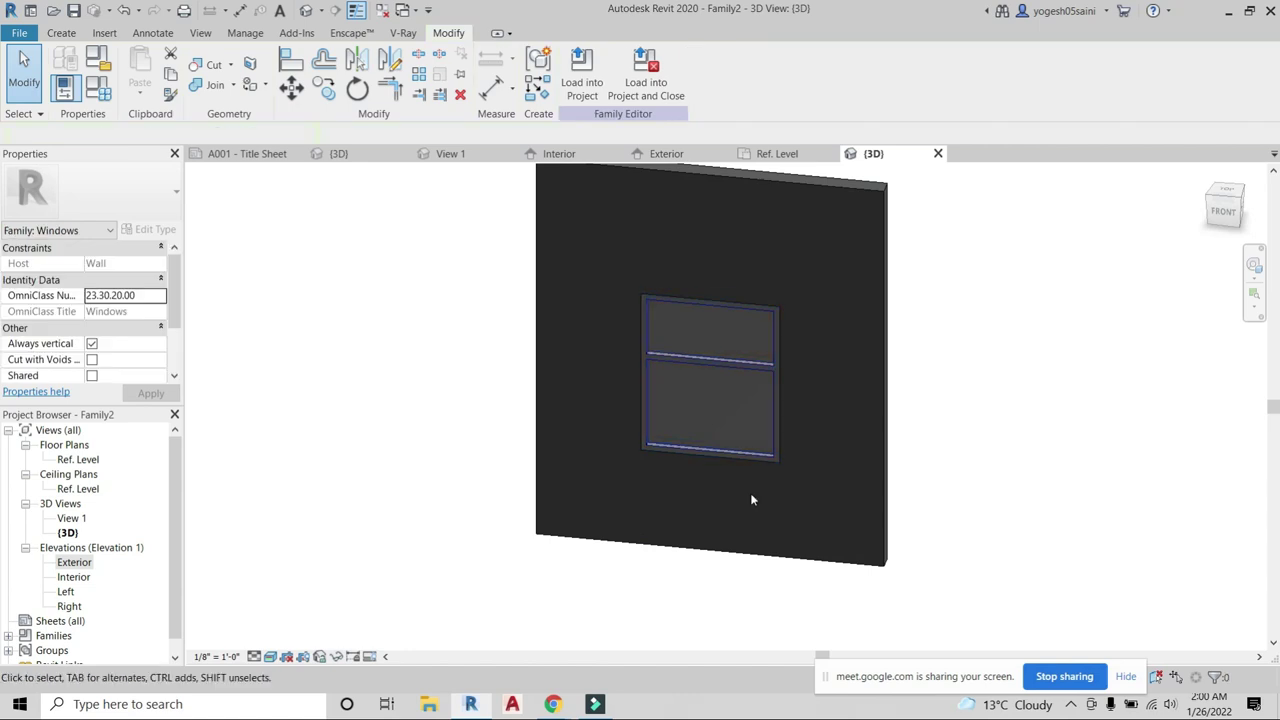
pyautogui.doubleClick(74, 562)
pyautogui.scroll(-2, 746, 406)
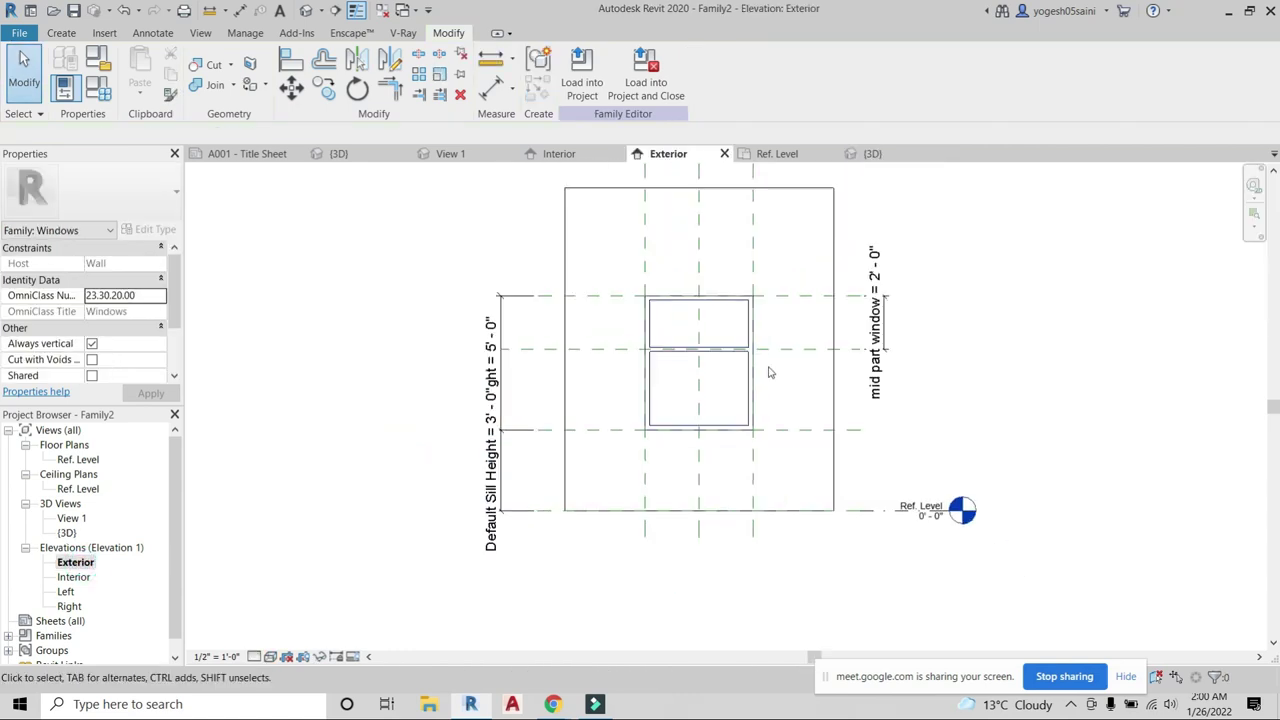
pyautogui.scroll(-1, 766, 366)
pyautogui.click(709, 273)
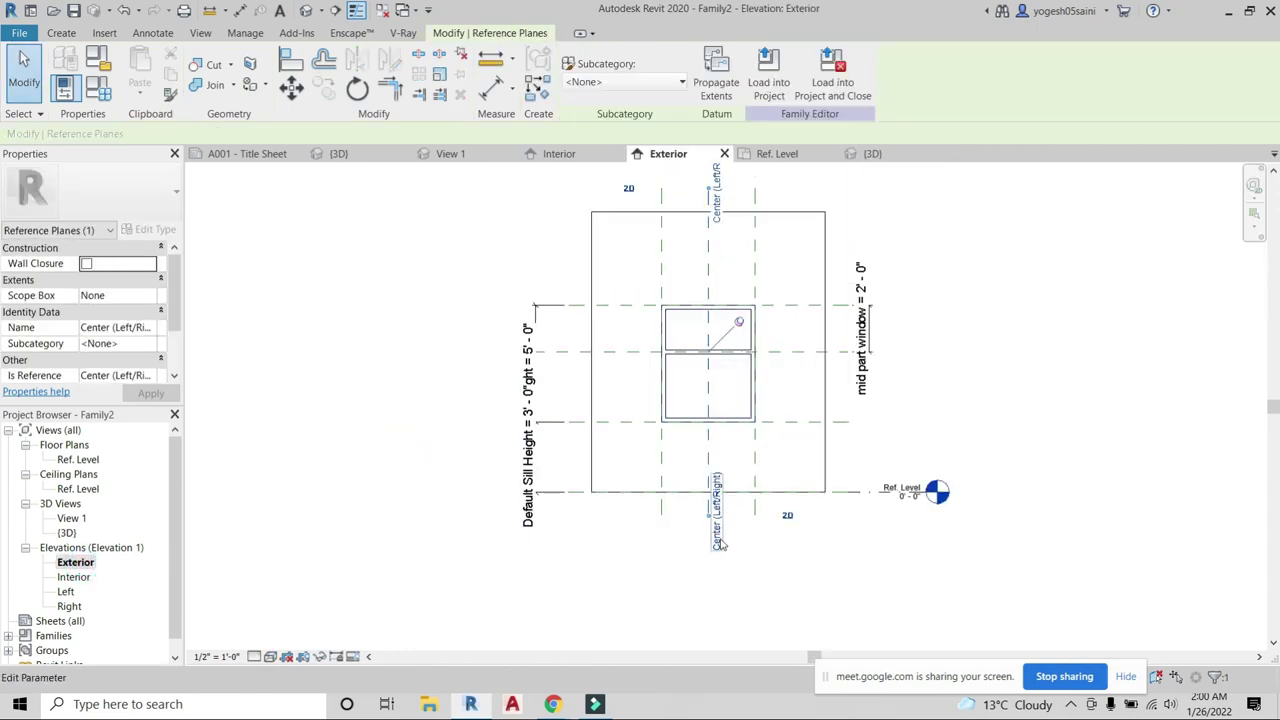
pyautogui.click(804, 352)
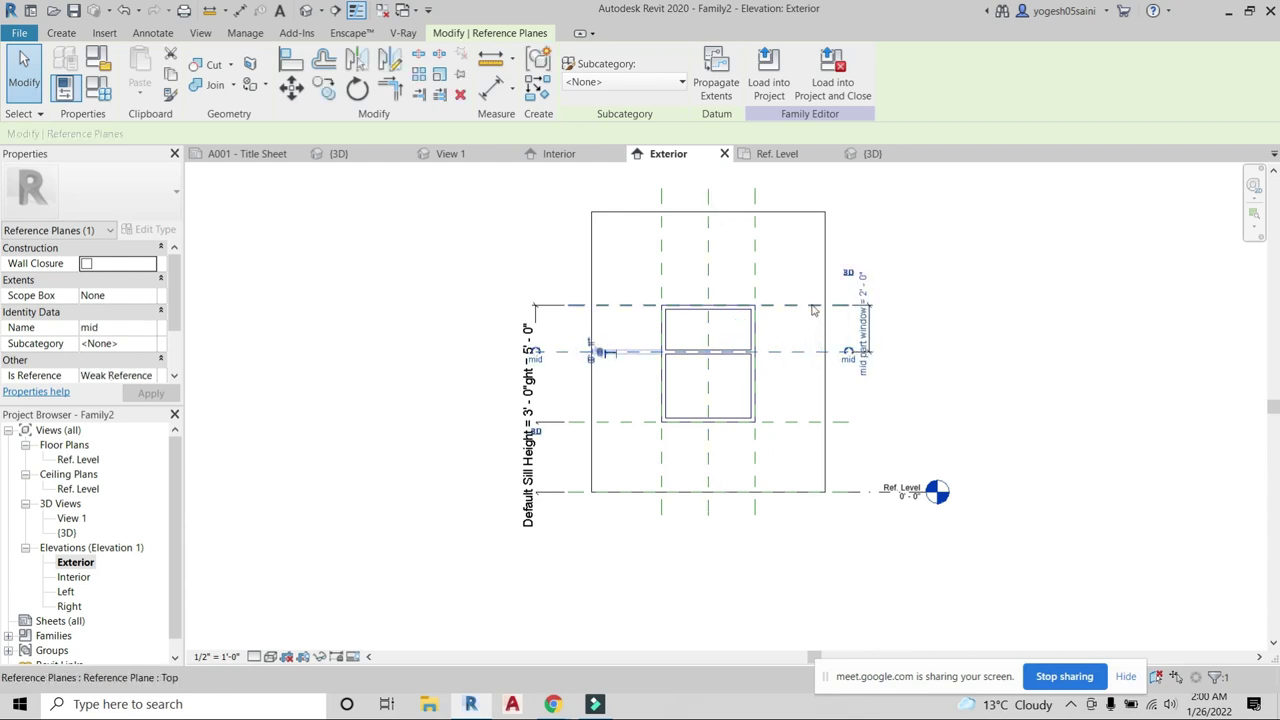
pyautogui.click(809, 305)
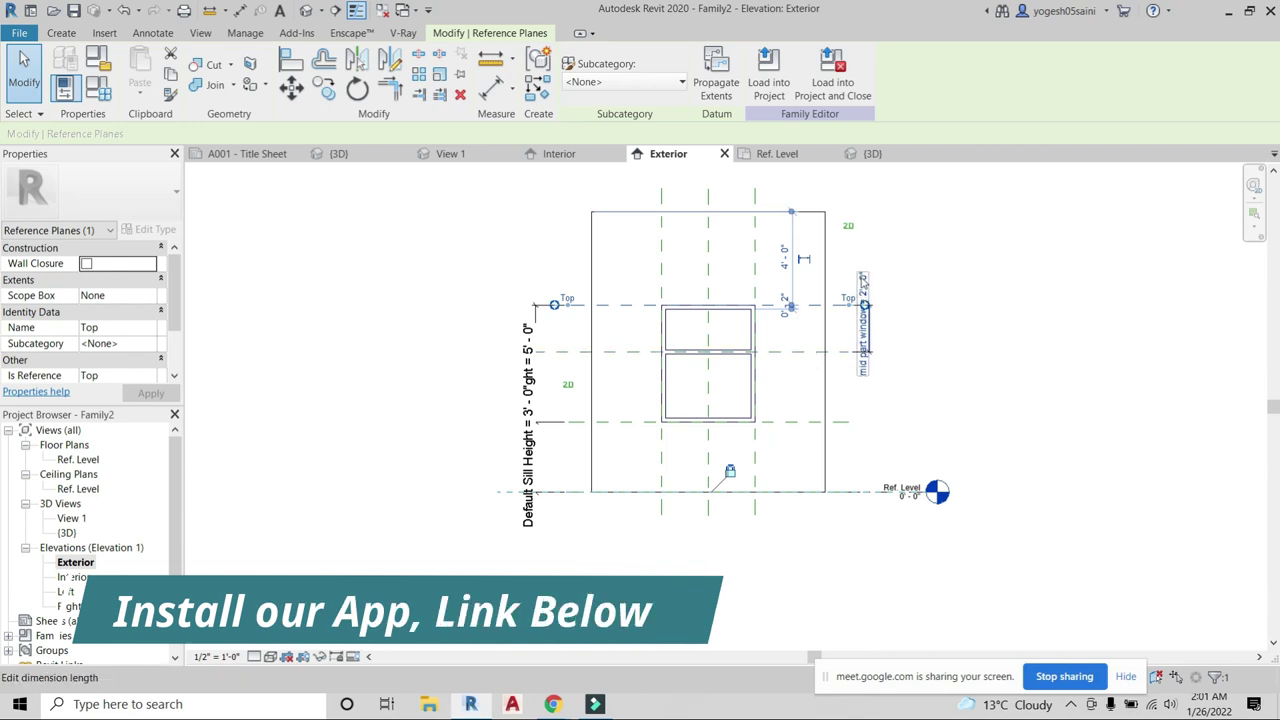
pyautogui.scroll(3, 758, 357)
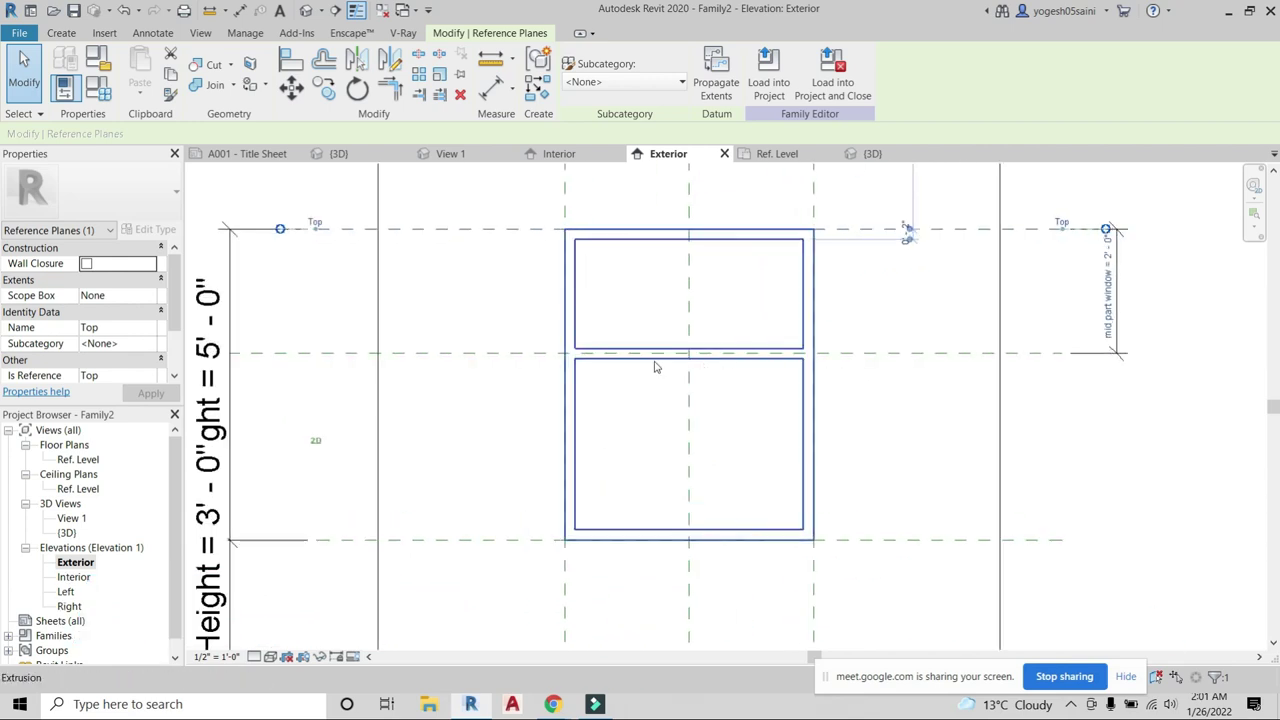
pyautogui.press('Escape')
pyautogui.scroll(-1, 772, 360)
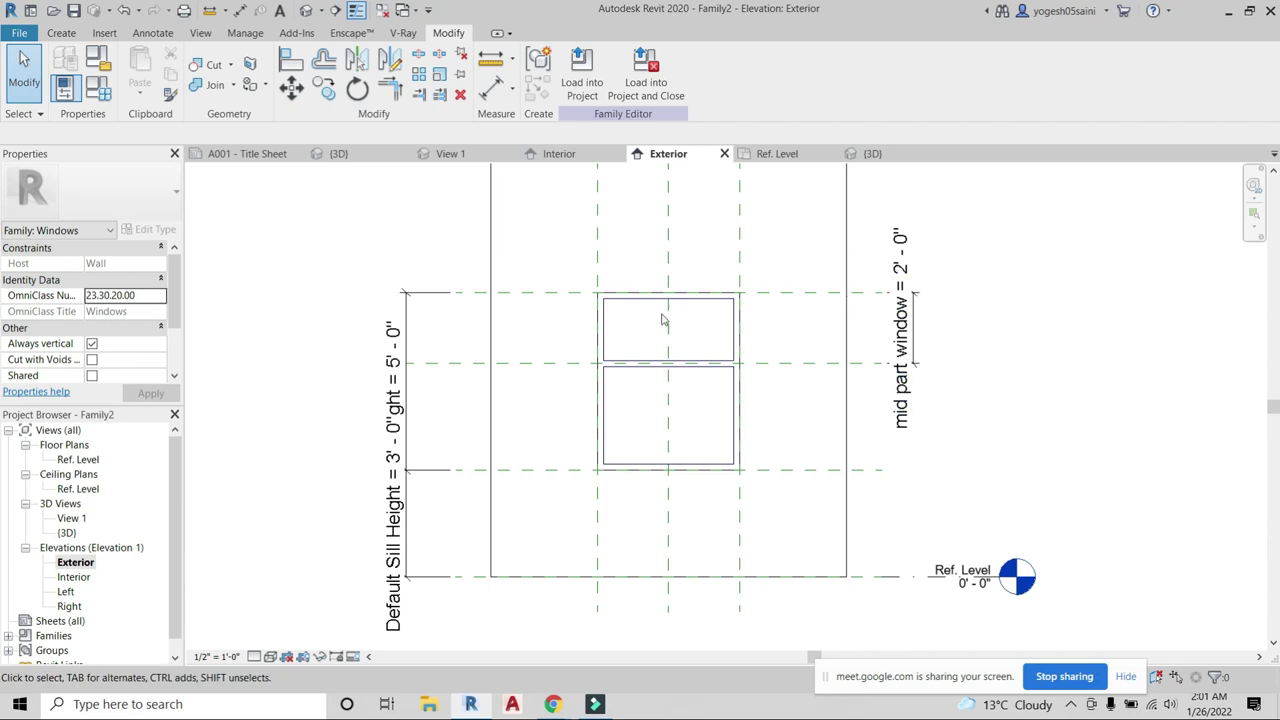
pyautogui.scroll(-2, 794, 437)
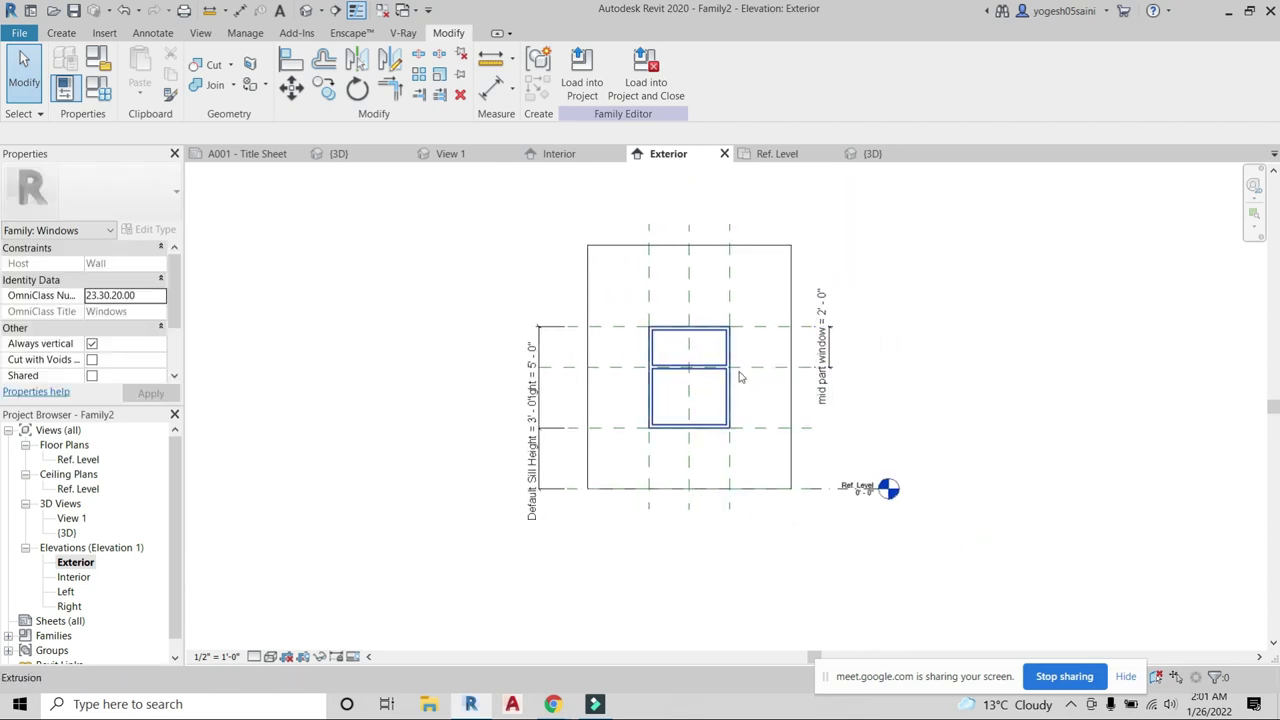
pyautogui.scroll(2, 772, 362)
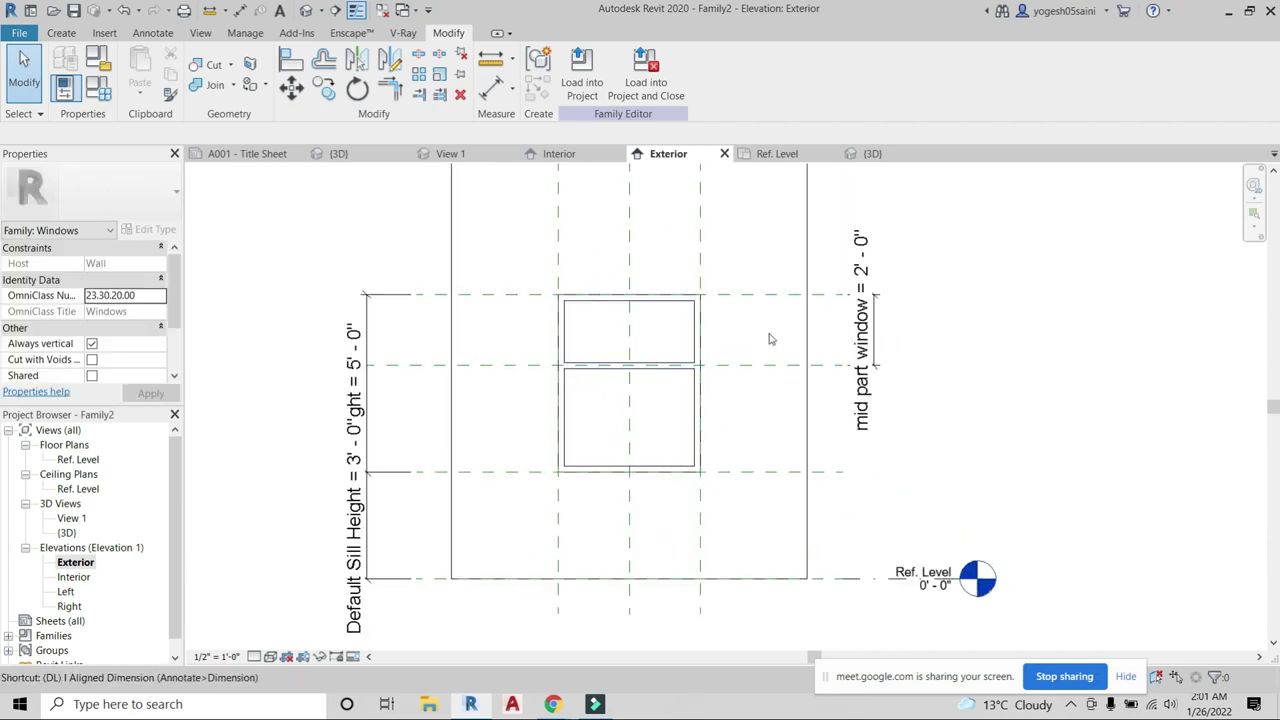
# Dimension the Top-to-mid reference planes (2' - 0") and label it as the mid part window parameter.
pyautogui.press('l')
pyautogui.click(768, 295)
pyautogui.click(772, 364)
pyautogui.click(746, 322)
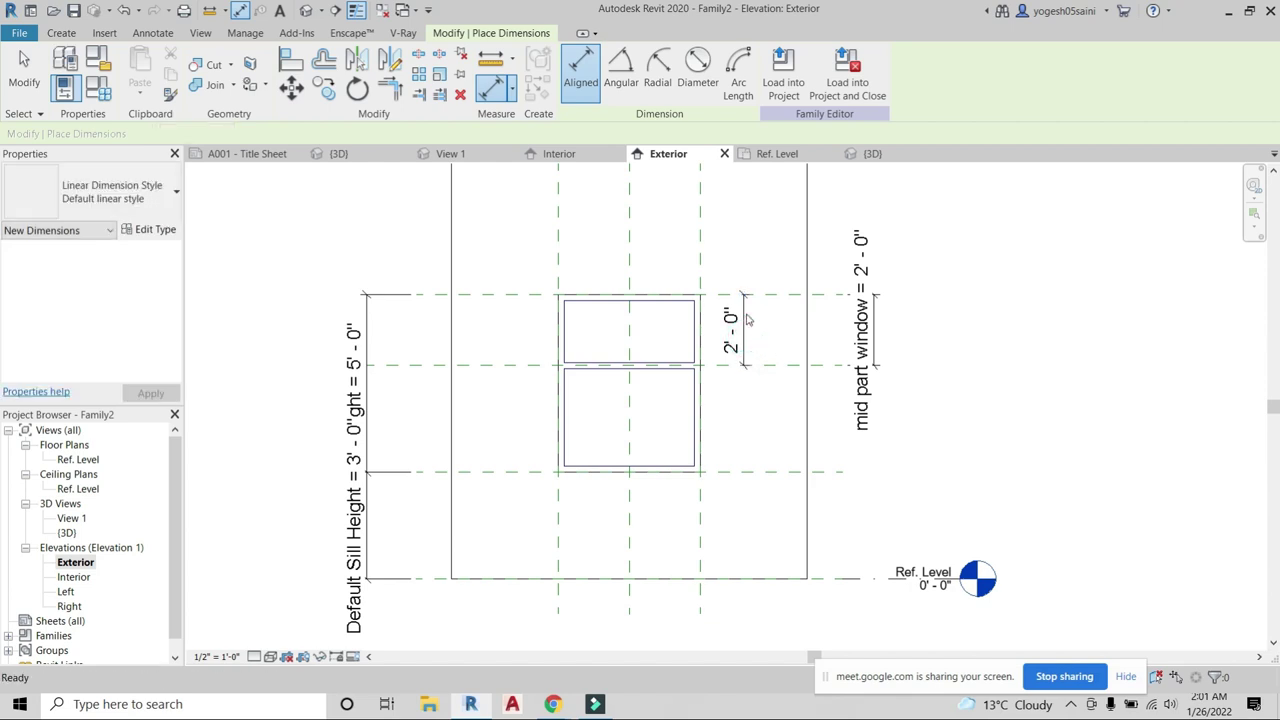
pyautogui.press('Escape')
pyautogui.click(739, 73)
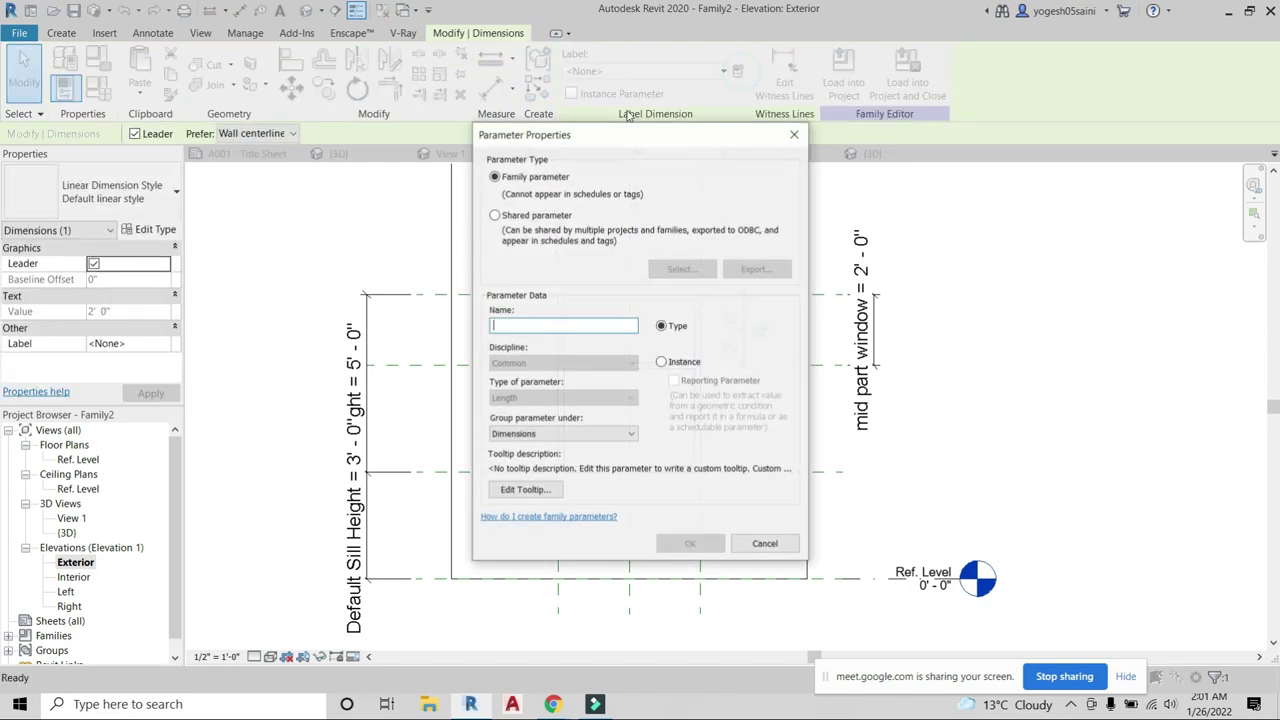
pyautogui.click(794, 134)
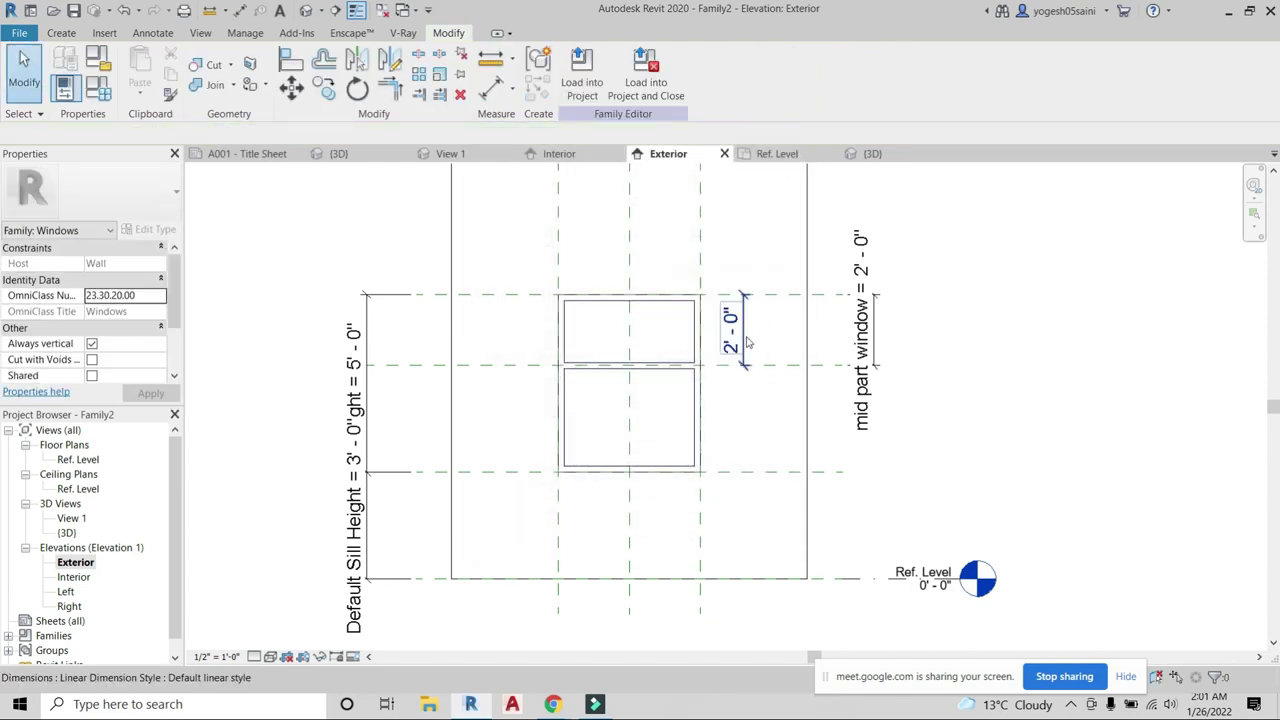
# Add an aligned width dimension between the reference planes below the window with DI.
pyautogui.scroll(3, 592, 420)
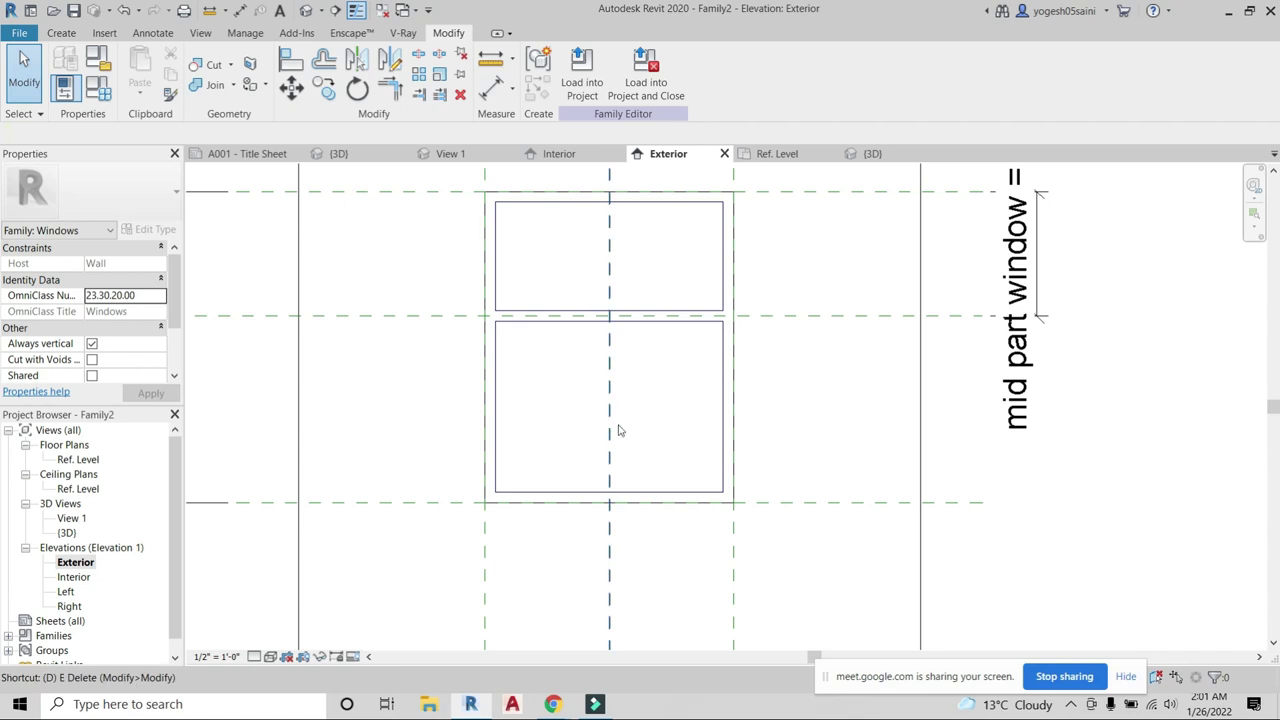
pyautogui.press('d')
pyautogui.press('i')
pyautogui.click(612, 430)
pyautogui.click(735, 537)
pyautogui.click(667, 565)
pyautogui.press('Escape')
pyautogui.press('Escape')
# Delete the unwanted 2' - 0" width dimension and zoom out.
pyautogui.click(665, 565)
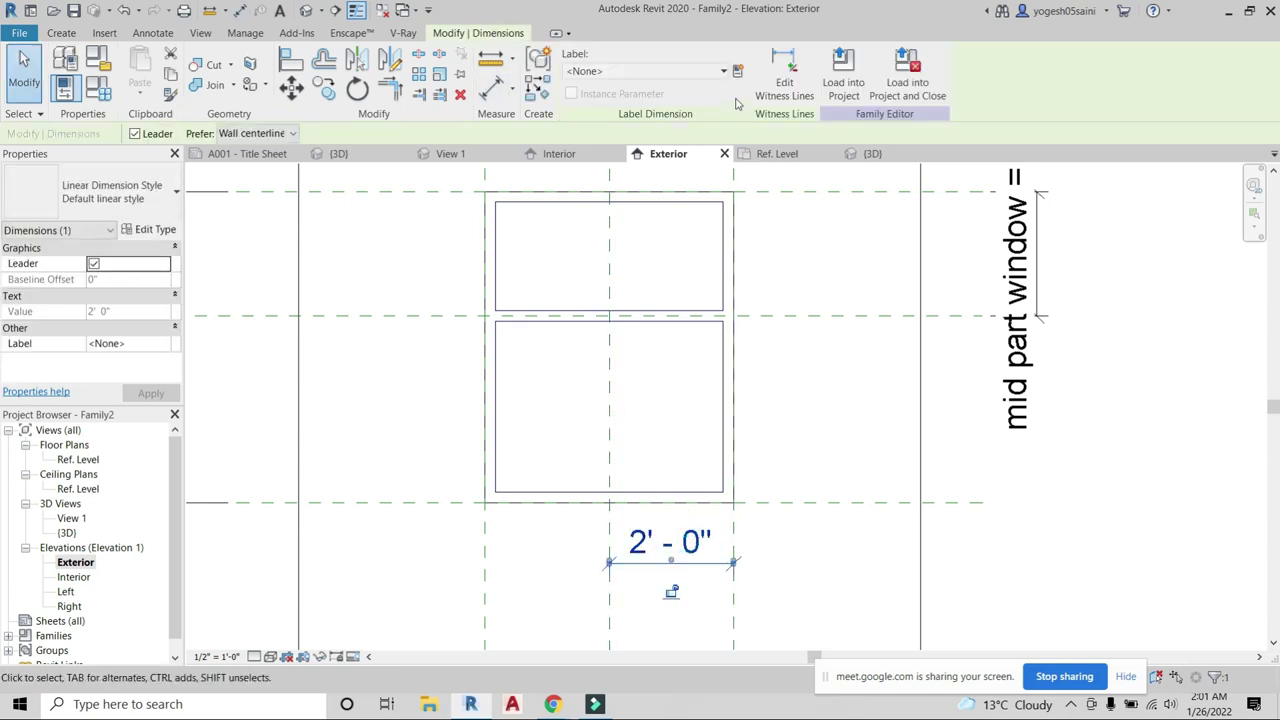
pyautogui.click(671, 592)
pyautogui.press('Escape')
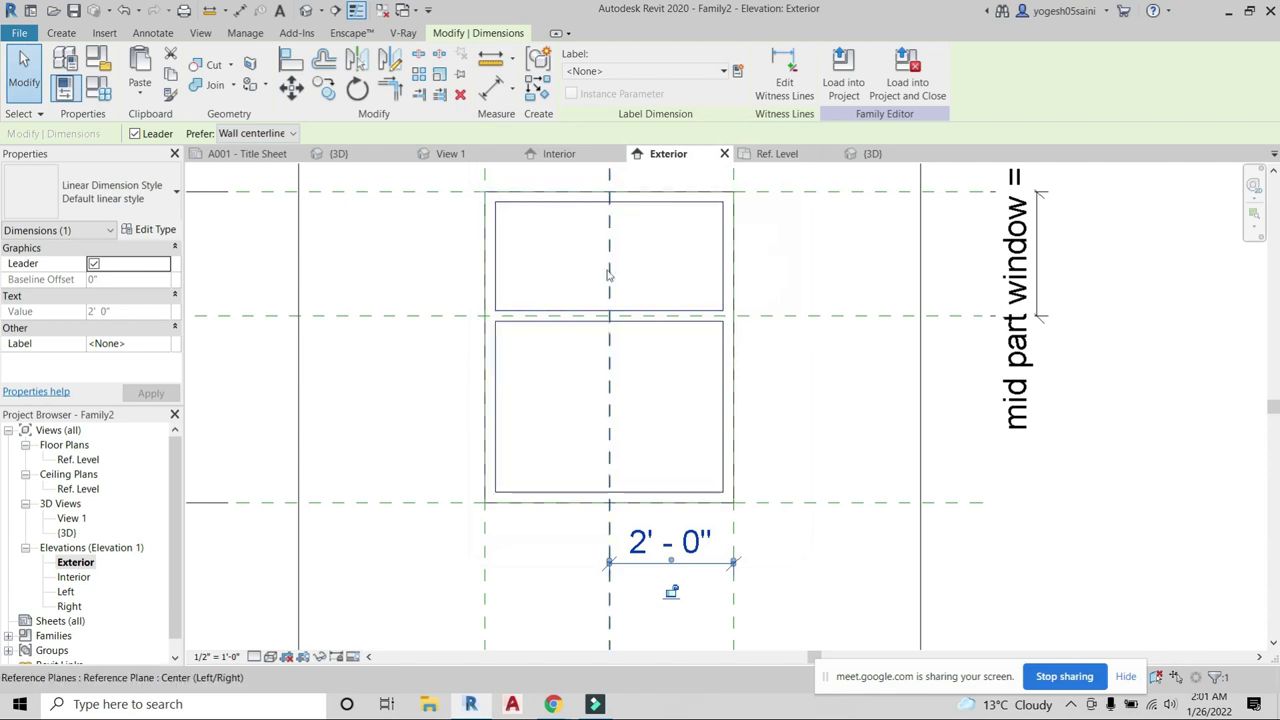
pyautogui.press('Delete')
pyautogui.scroll(-3, 628, 307)
pyautogui.scroll(-3, 628, 307)
pyautogui.scroll(-1, 780, 410)
pyautogui.scroll(1, 790, 430)
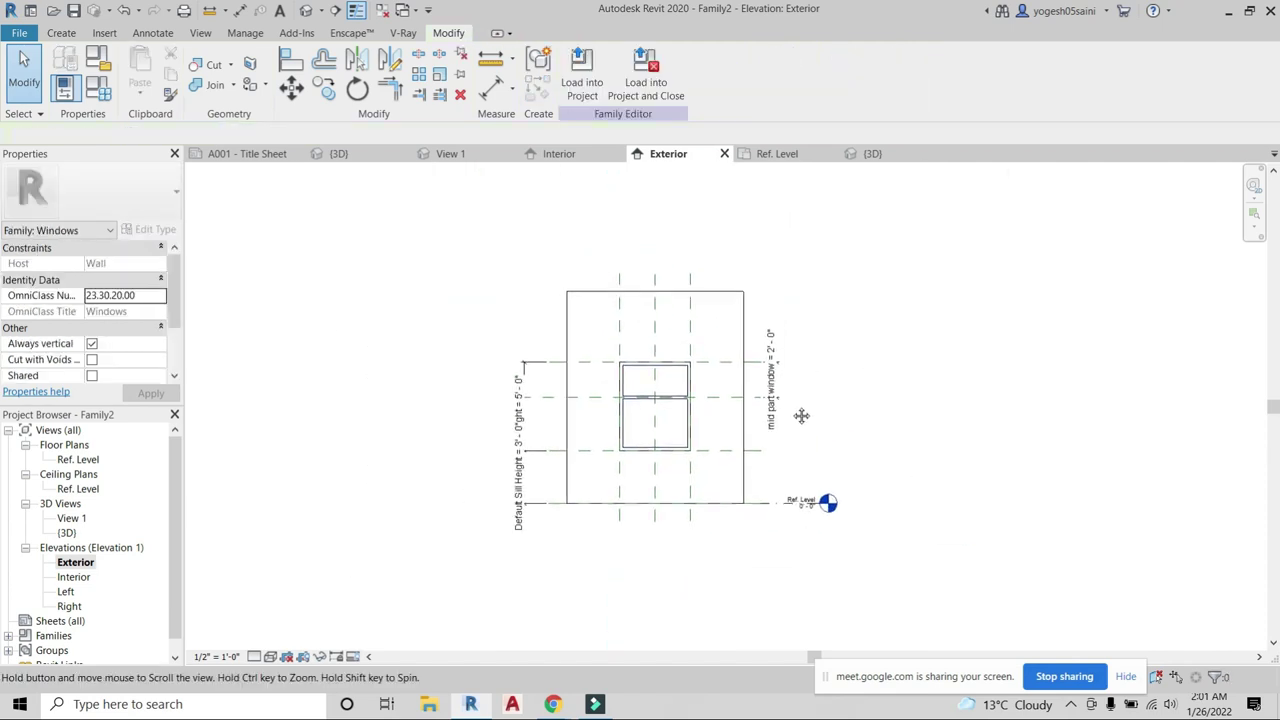
# Load the window family into RAC_basic_sample_project without saving the family changes.
pyautogui.click(646, 75)
pyautogui.press('Escape')
pyautogui.click(585, 82)
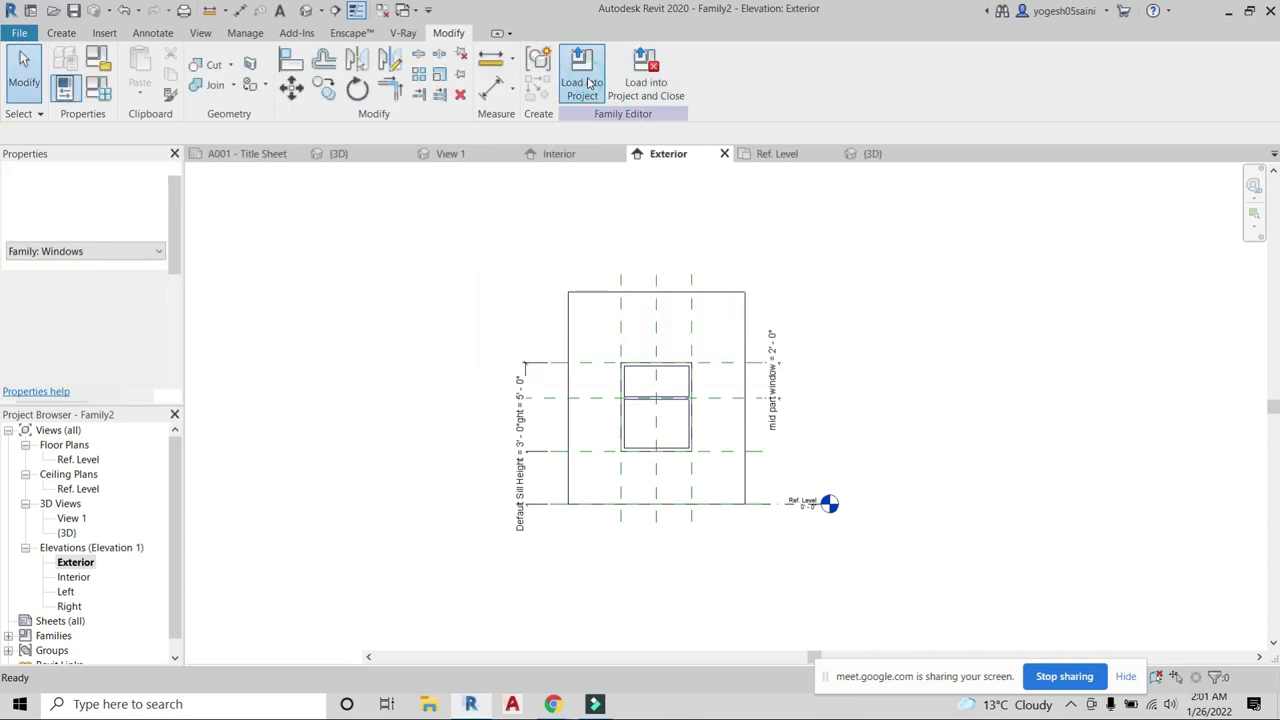
# Place the window in an exterior house wall in the {3D} view and orbit to it.
pyautogui.click(306, 14)
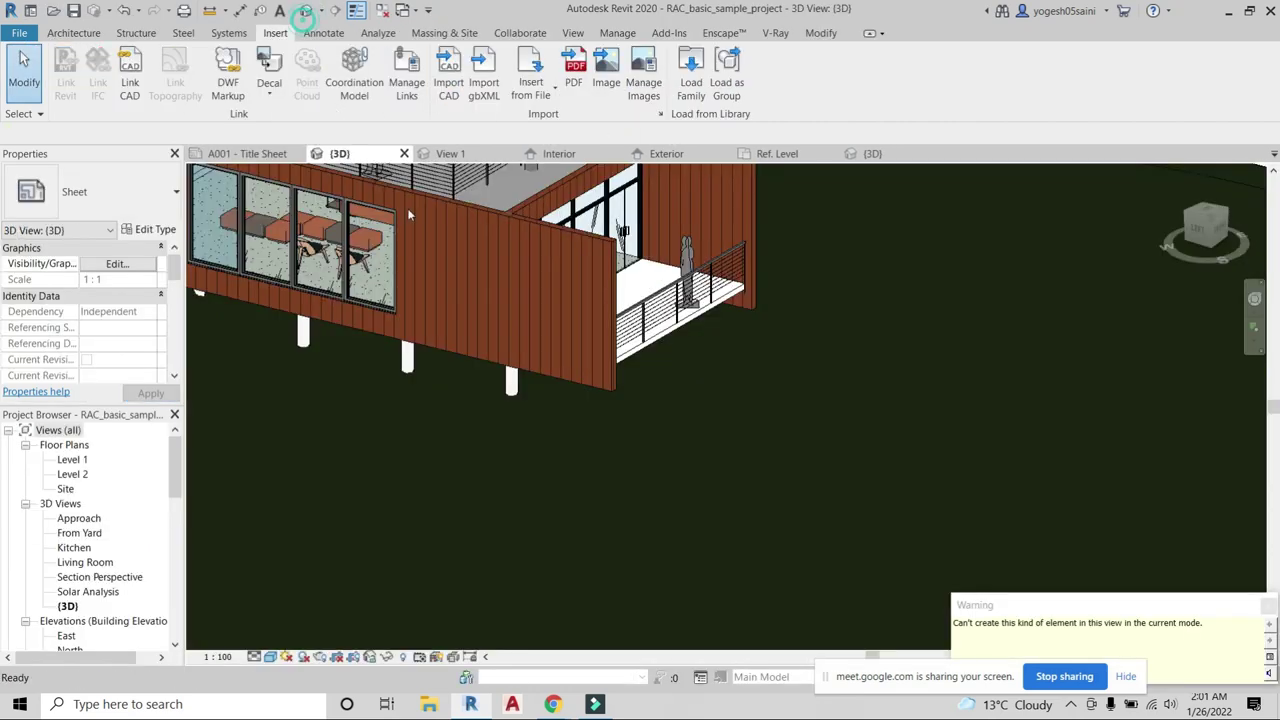
pyautogui.click(73, 32)
pyautogui.click(142, 62)
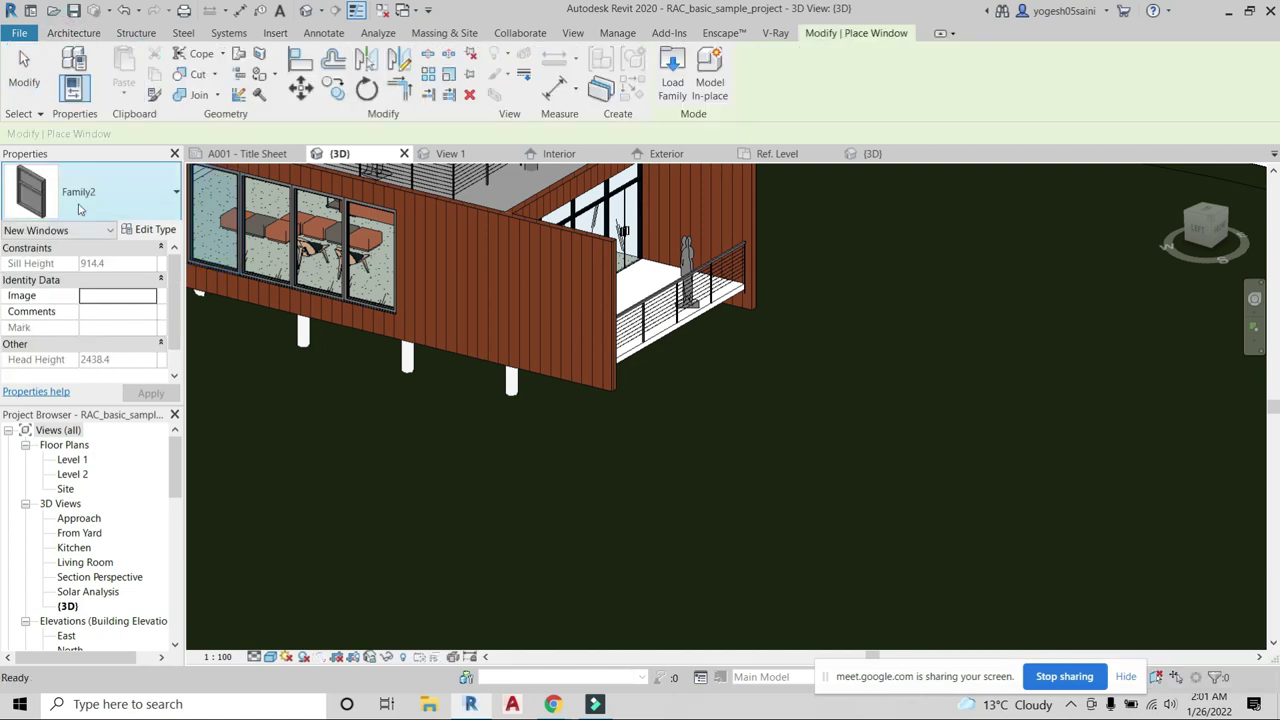
pyautogui.click(568, 290)
pyautogui.press('Escape')
pyautogui.press('Escape')
pyautogui.moveTo(623, 457)
pyautogui.keyDown('shift'); pyautogui.mouseDown(button='middle')
pyautogui.moveTo(646, 471)
pyautogui.moveTo(590, 460)
pyautogui.mouseUp(button='middle'); pyautogui.keyUp('shift')
pyautogui.scroll(5, 466, 239)
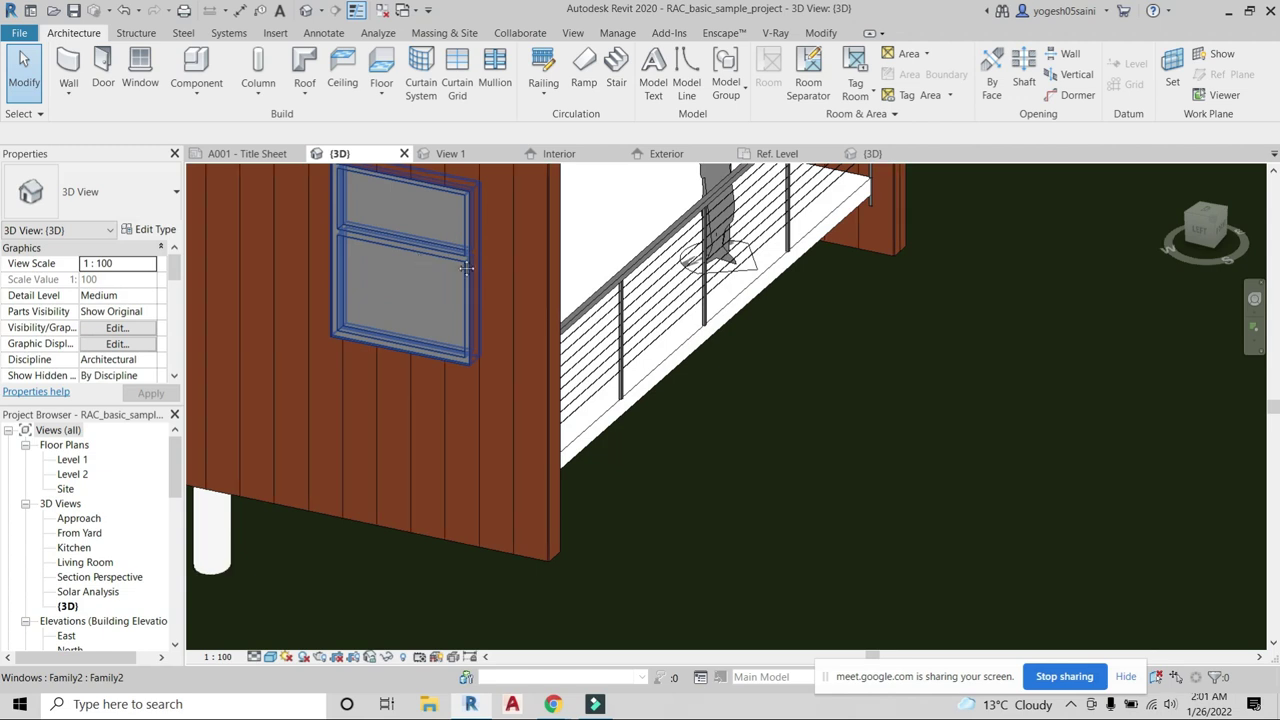
pyautogui.keyDown('shift'); pyautogui.moveTo(466, 239); pyautogui.dragTo(642, 280, button='middle'); pyautogui.keyUp('shift')
# Set the placed window's mid part window type value to 450 and apply it.
pyautogui.scroll(3, 642, 280)
pyautogui.click(642, 278)
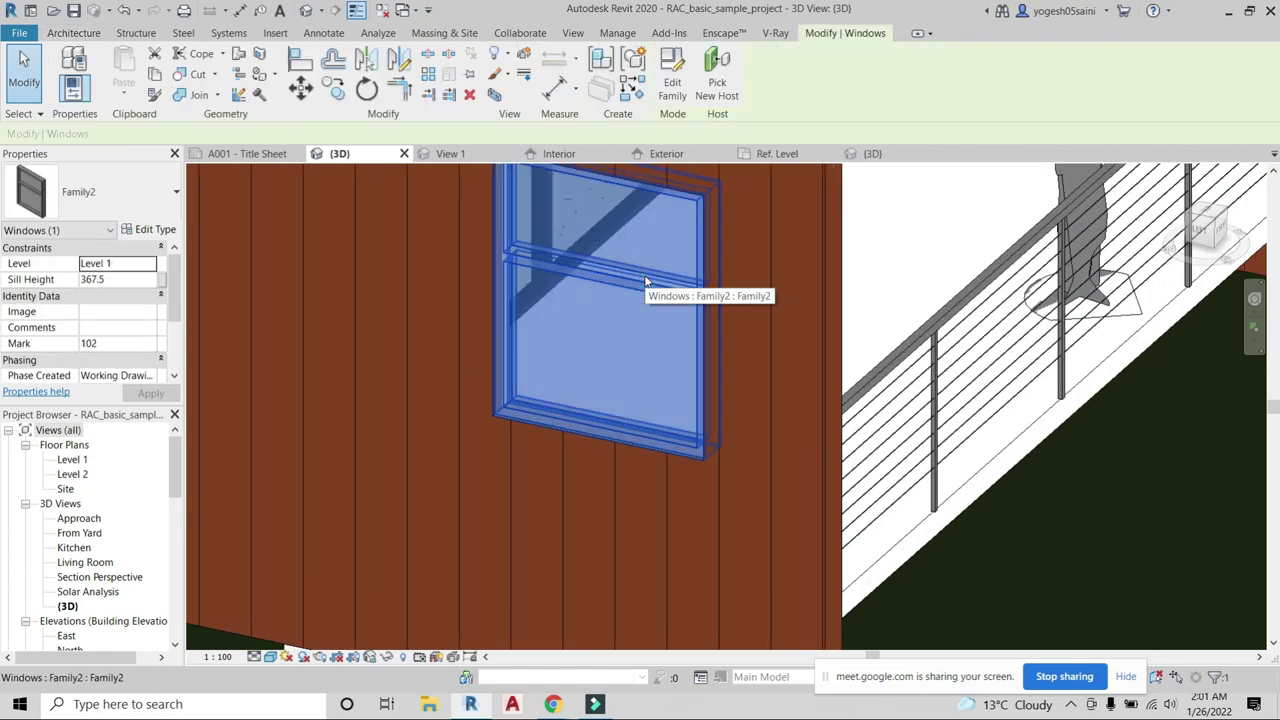
pyautogui.click(150, 231)
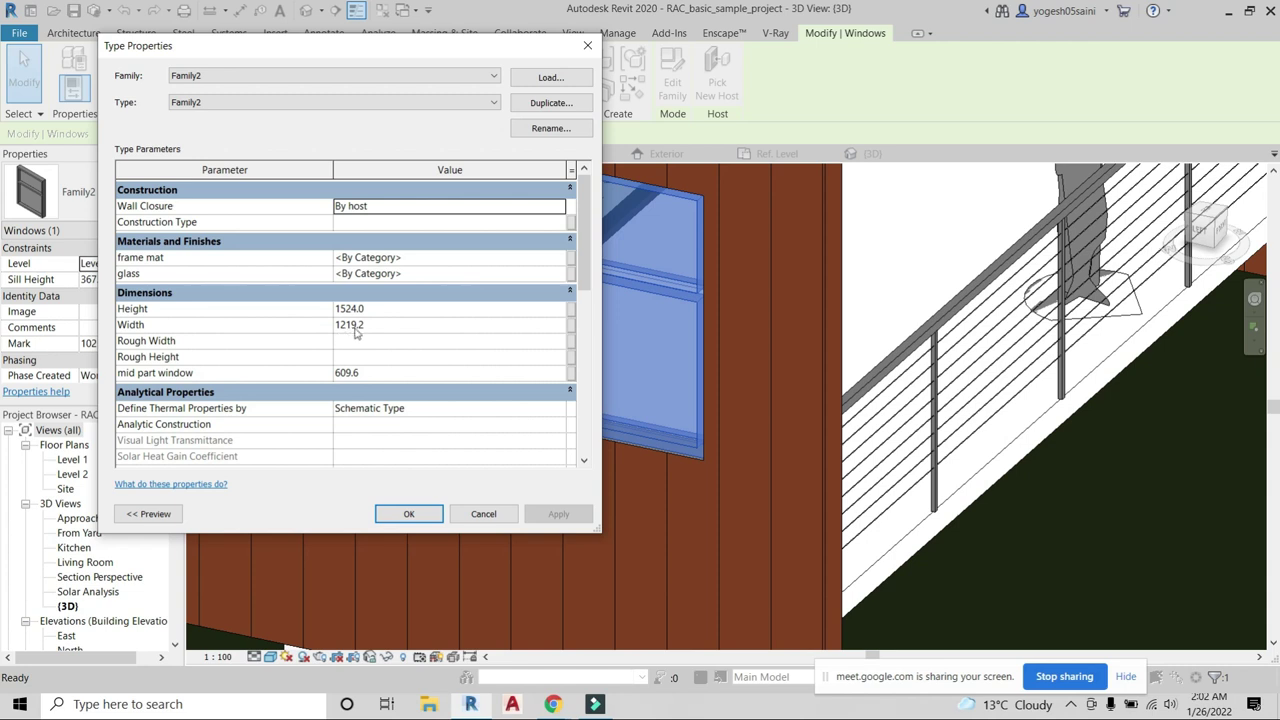
pyautogui.click(390, 371)
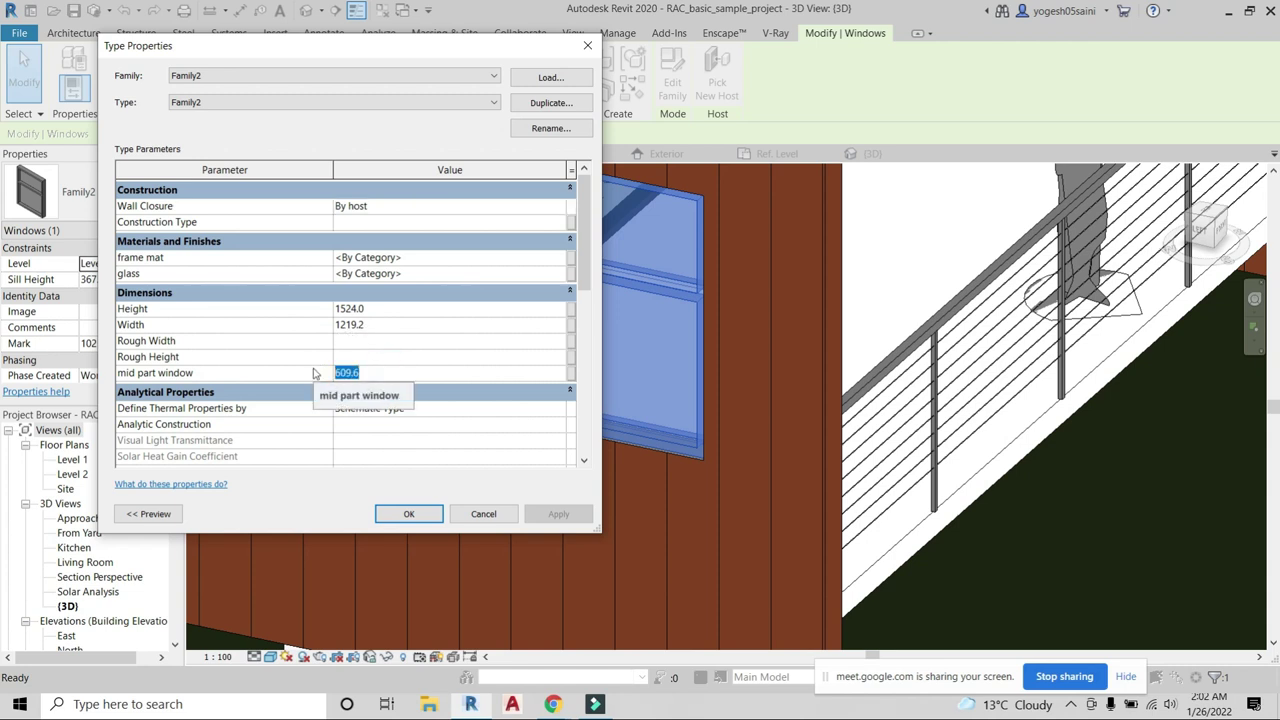
pyautogui.write('450')
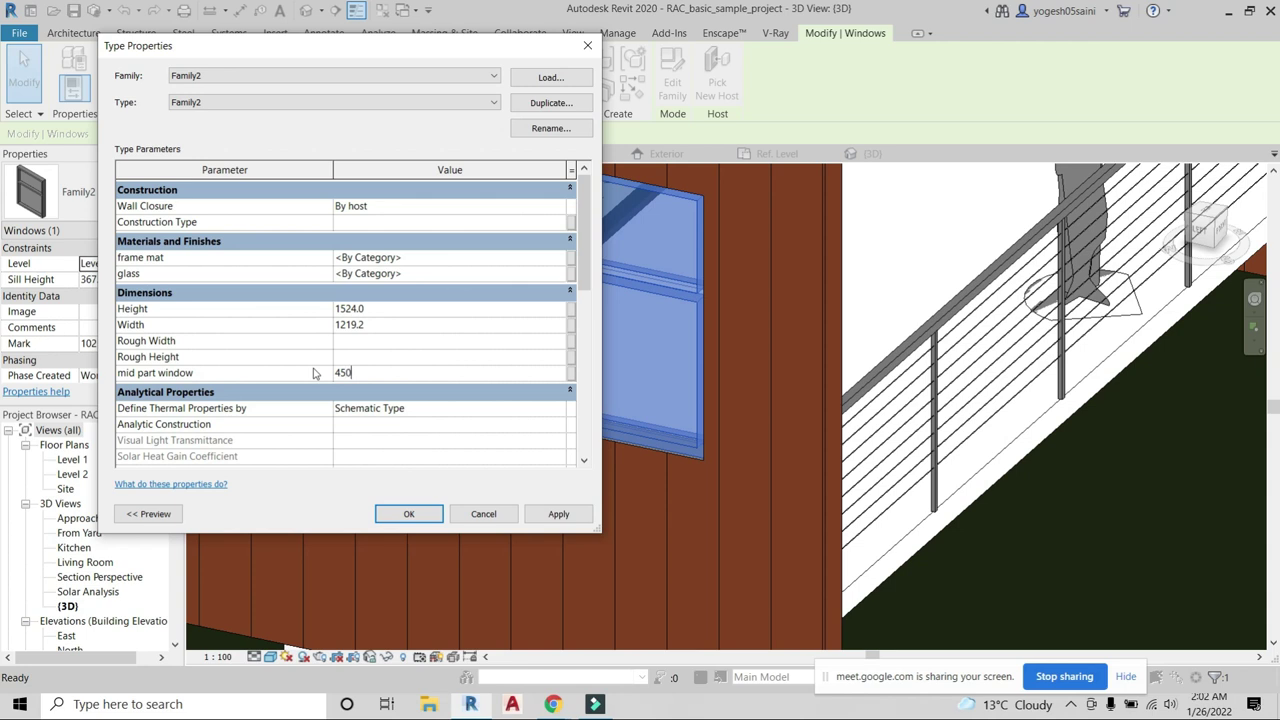
pyautogui.click(560, 514)
pyautogui.click(408, 514)
# Change the window's mid part window value to 600 after orbiting to a side view.
pyautogui.moveTo(414, 511)
pyautogui.keyDown('shift'); pyautogui.mouseDown(button='middle')
pyautogui.moveTo(683, 490)
pyautogui.moveTo(823, 414)
pyautogui.moveTo(711, 290)
pyautogui.moveTo(977, 343)
pyautogui.mouseUp(button='middle'); pyautogui.keyUp('shift')
pyautogui.click(977, 334)
pyautogui.moveTo(642, 328)
pyautogui.keyDown('shift'); pyautogui.mouseDown(button='middle')
pyautogui.moveTo(651, 374)
pyautogui.moveTo(584, 400)
pyautogui.moveTo(514, 466)
pyautogui.moveTo(586, 486)
pyautogui.moveTo(615, 360)
pyautogui.mouseUp(button='middle'); pyautogui.keyUp('shift')
pyautogui.click(615, 360)
pyautogui.click(157, 230)
pyautogui.click(392, 373)
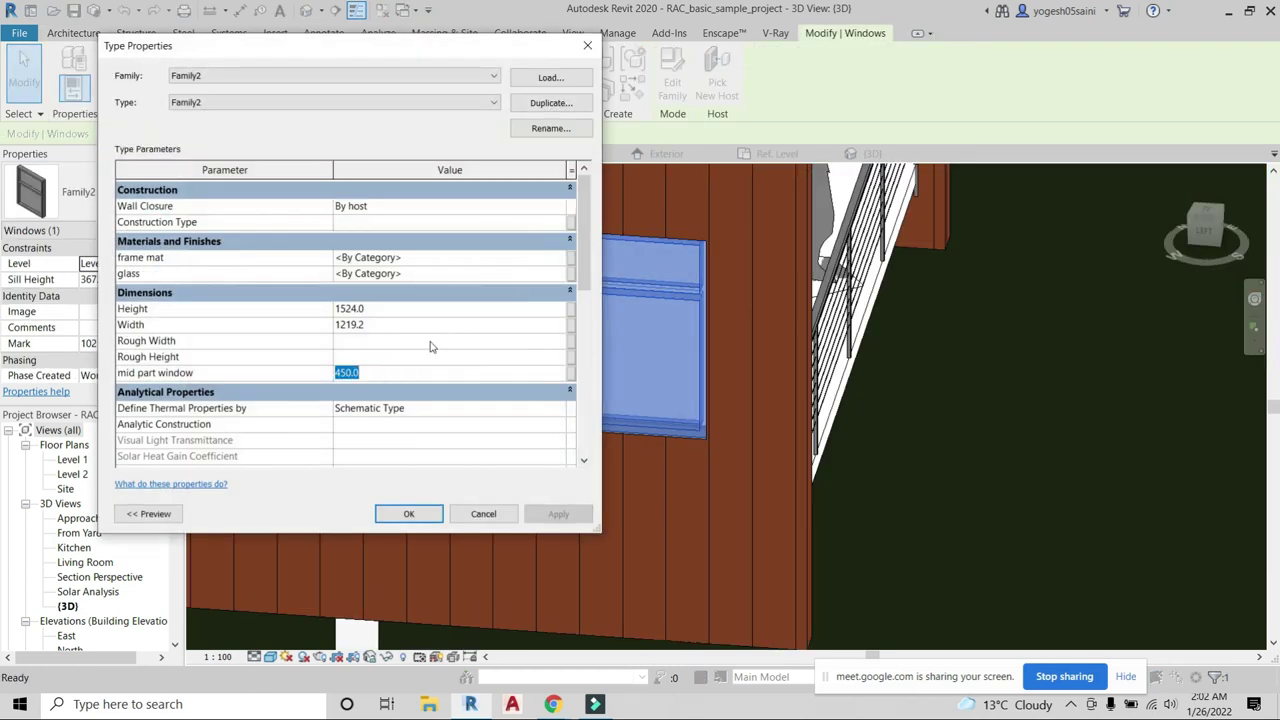
pyautogui.write('600')
pyautogui.click(556, 513)
pyautogui.click(409, 513)
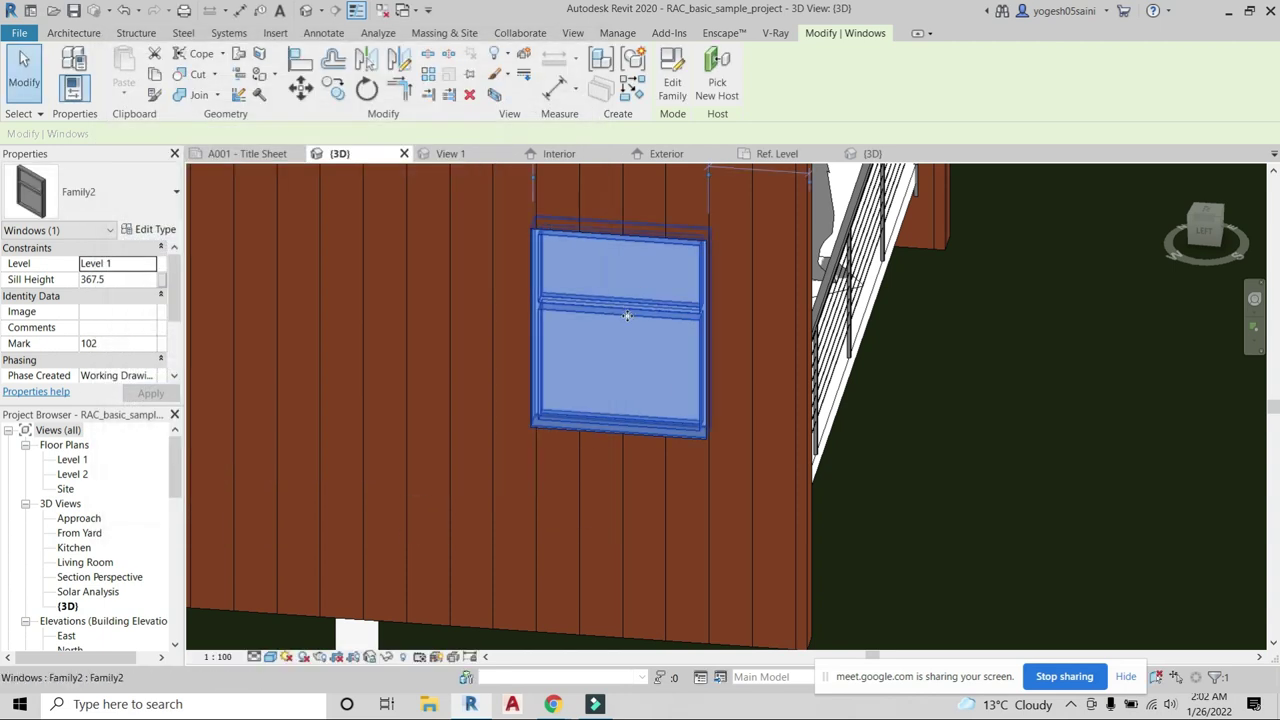
# Orbit to see the whole wall and reopen the window's Type Properties.
pyautogui.scroll(-3, 627, 316)
pyautogui.moveTo(680, 391)
pyautogui.keyDown('shift'); pyautogui.mouseDown(button='middle')
pyautogui.moveTo(723, 343)
pyautogui.moveTo(700, 370)
pyautogui.mouseUp(button='middle'); pyautogui.keyUp('shift')
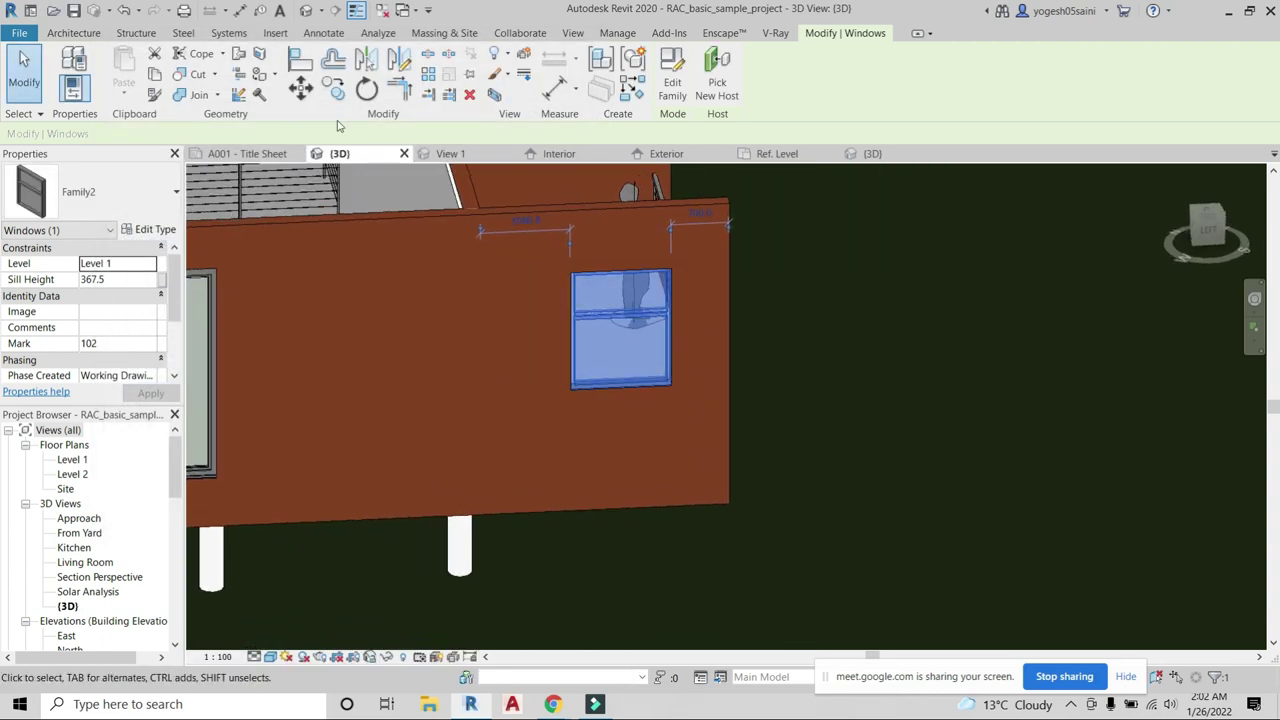
pyautogui.click(150, 229)
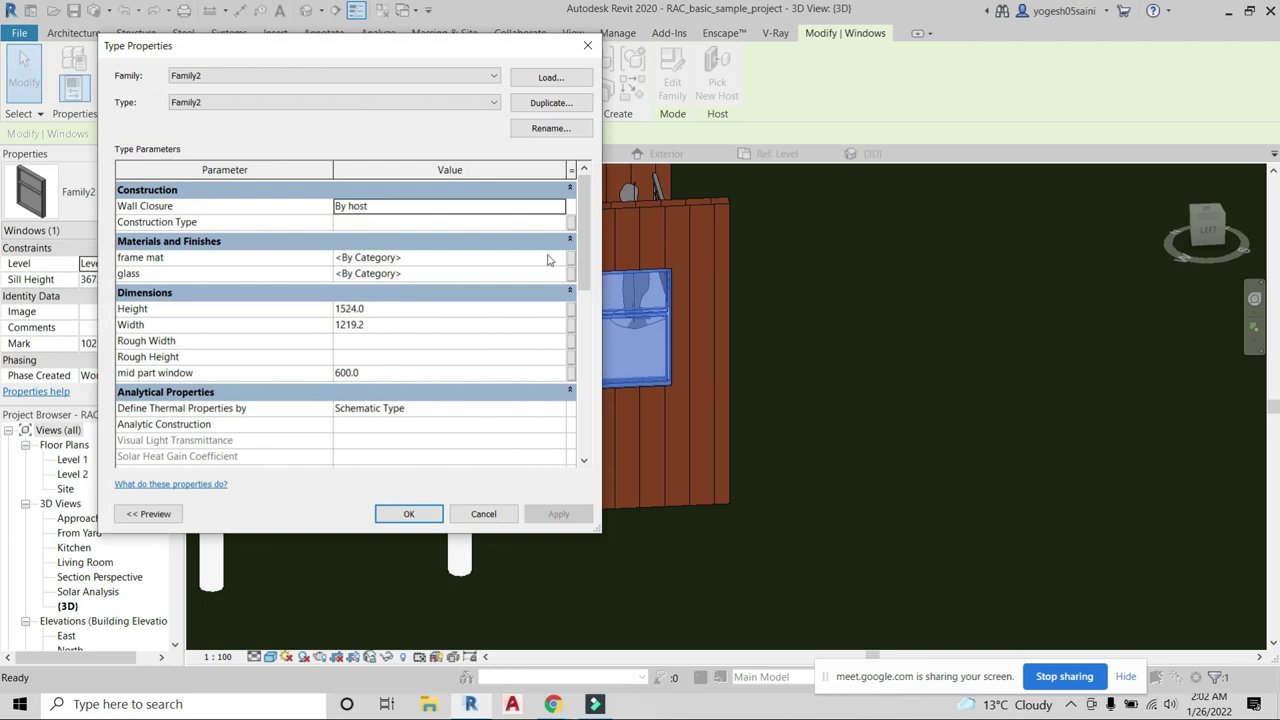
# Set the frame mat material to Chrome-Kohler-CP-Polished_Chrome and apply it.
pyautogui.click(561, 260)
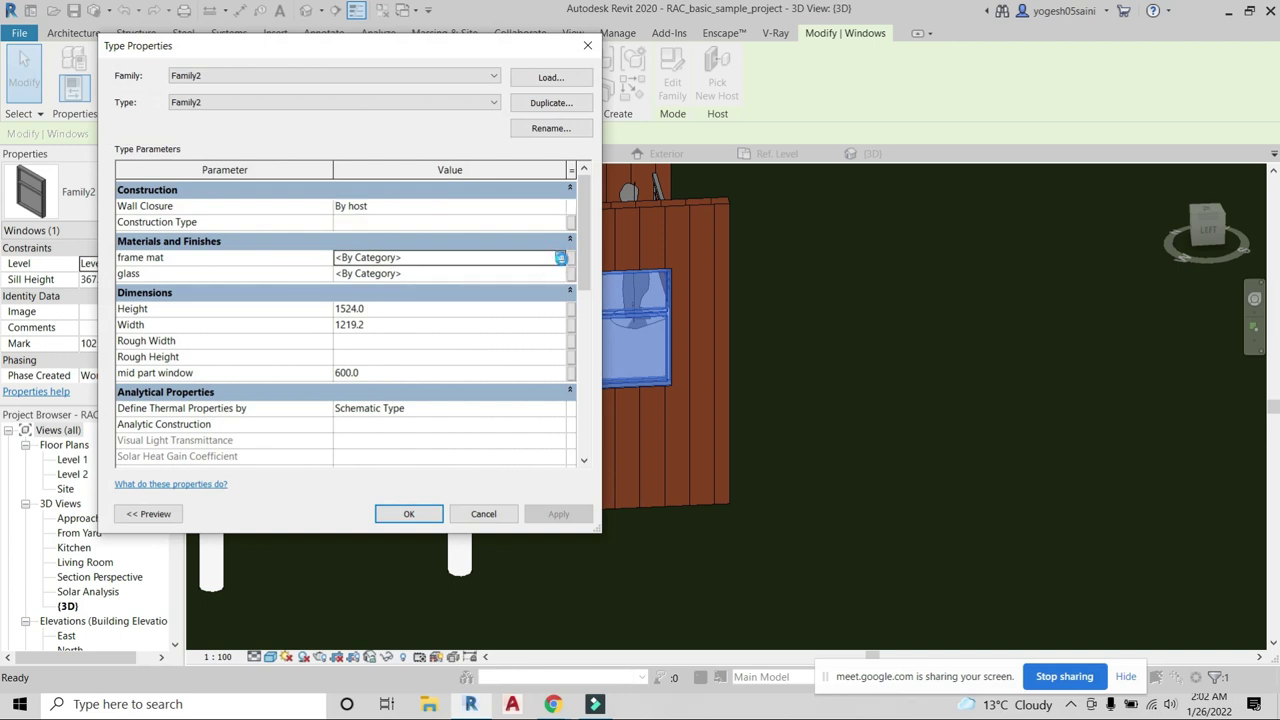
pyautogui.click(561, 258)
pyautogui.scroll(-5, 330, 300)
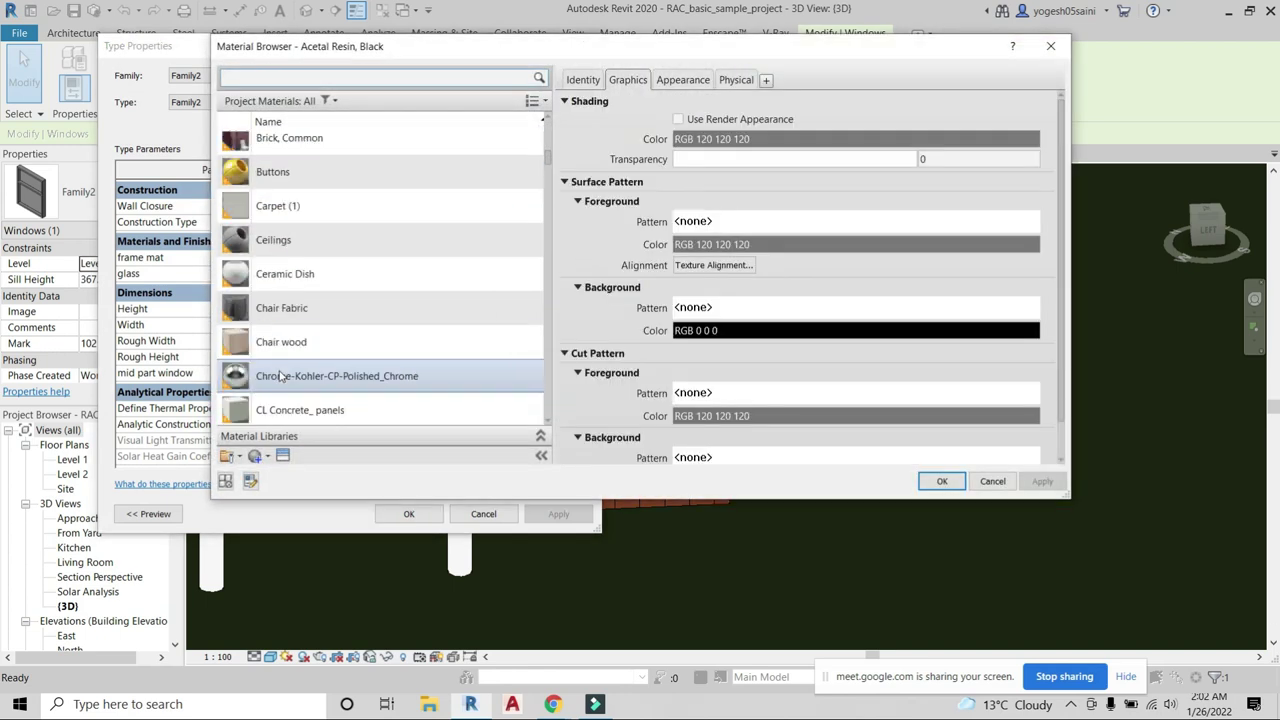
pyautogui.scroll(-2, 297, 307)
pyautogui.click(310, 278)
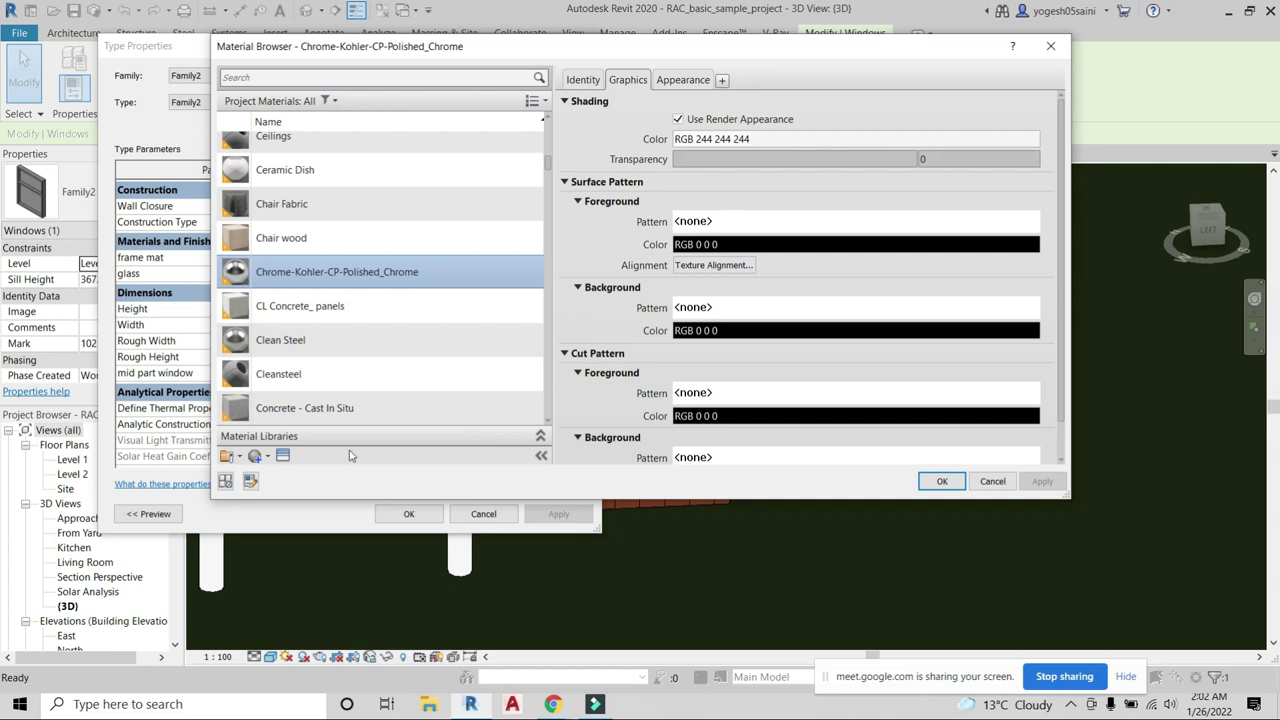
pyautogui.click(920, 483)
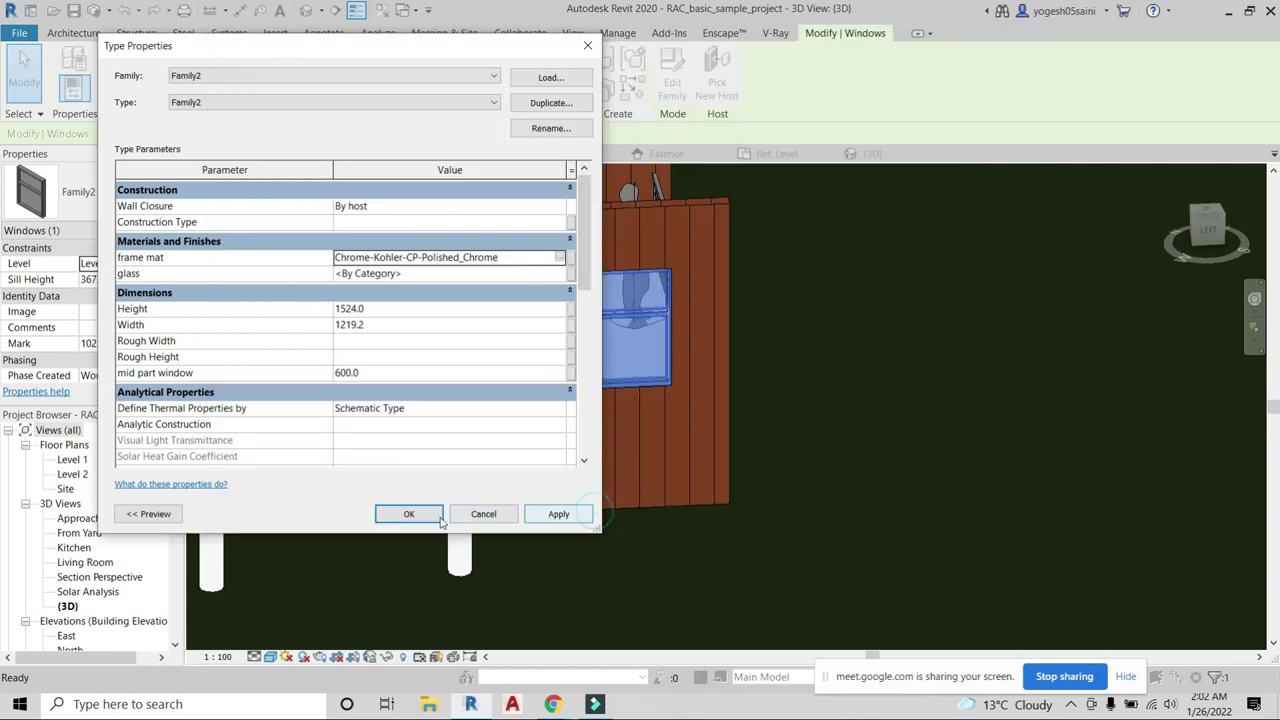
pyautogui.click(560, 514)
# Search 'glass' and assign the plain Glass material to the panes.
pyautogui.click(509, 277)
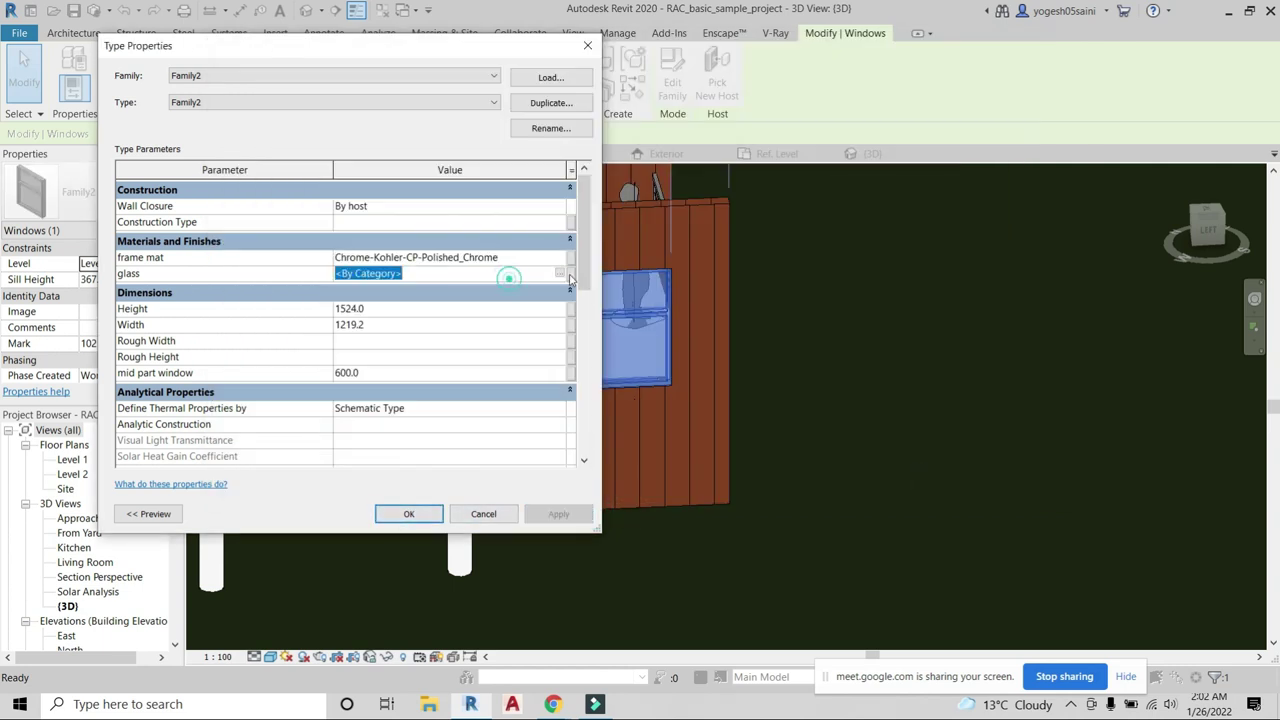
pyautogui.click(560, 275)
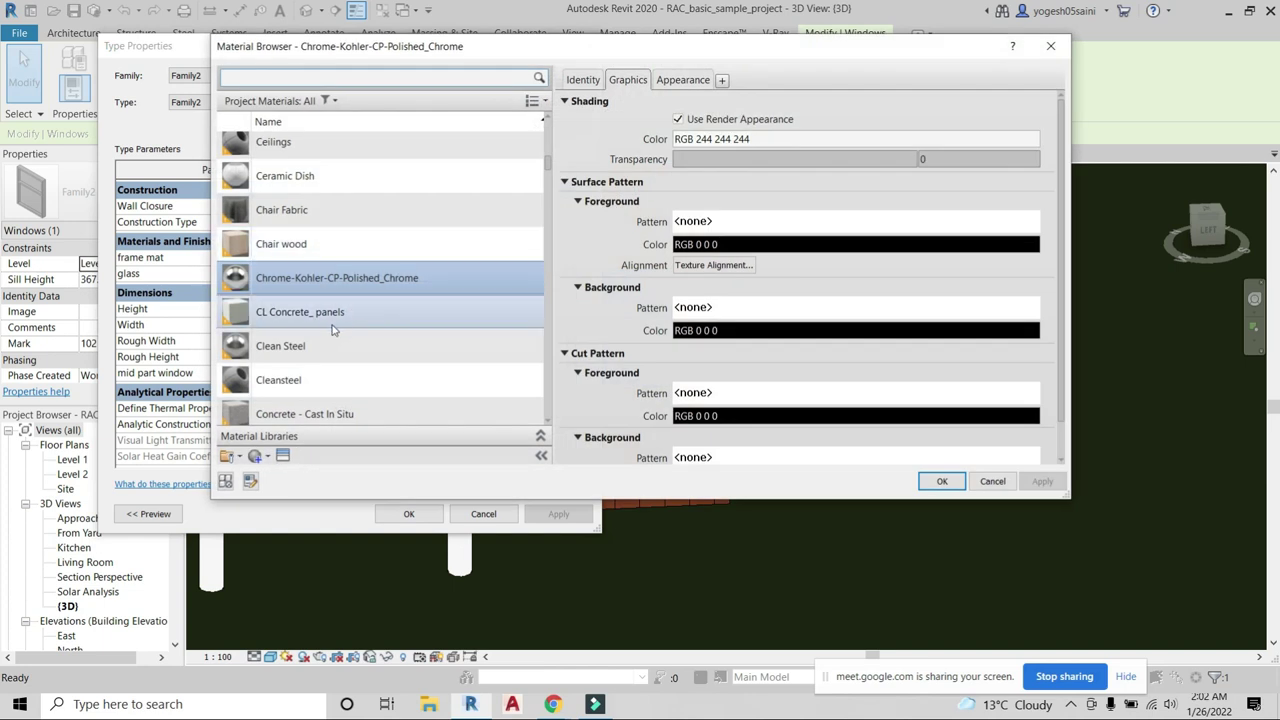
pyautogui.click(380, 77)
pyautogui.write('glass')
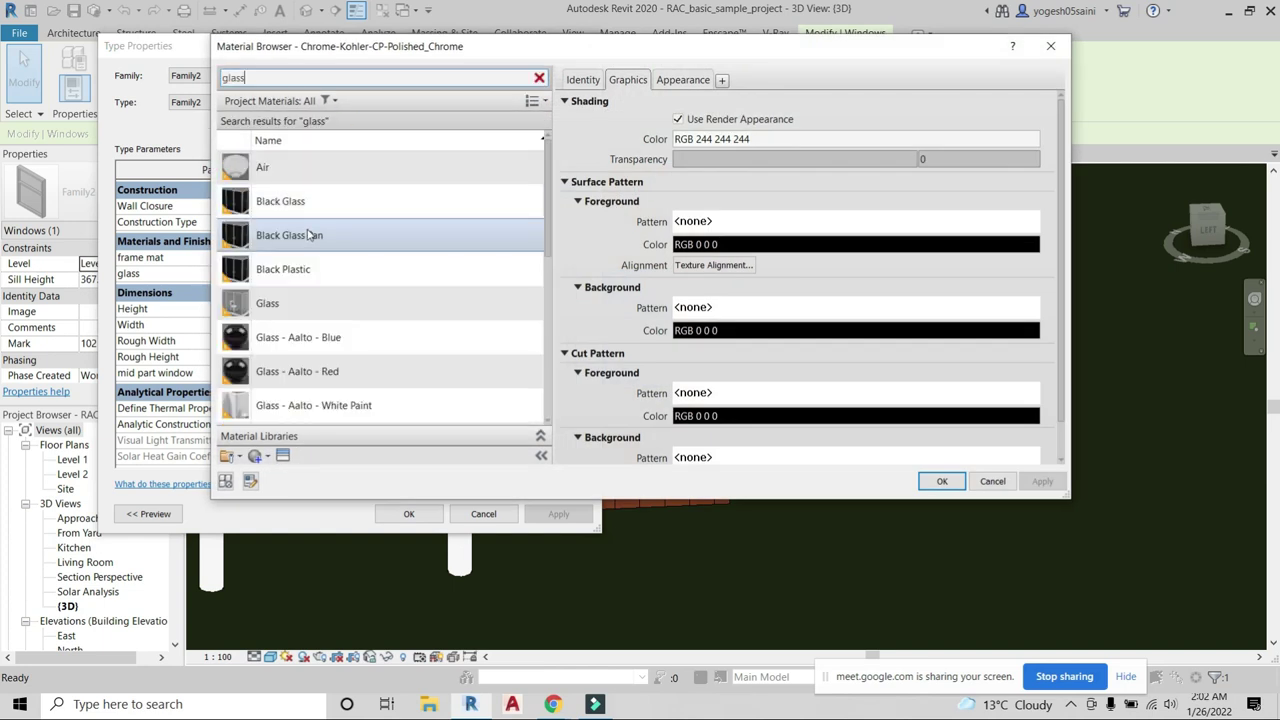
pyautogui.click(310, 234)
pyautogui.scroll(-1, 365, 422)
pyautogui.click(285, 272)
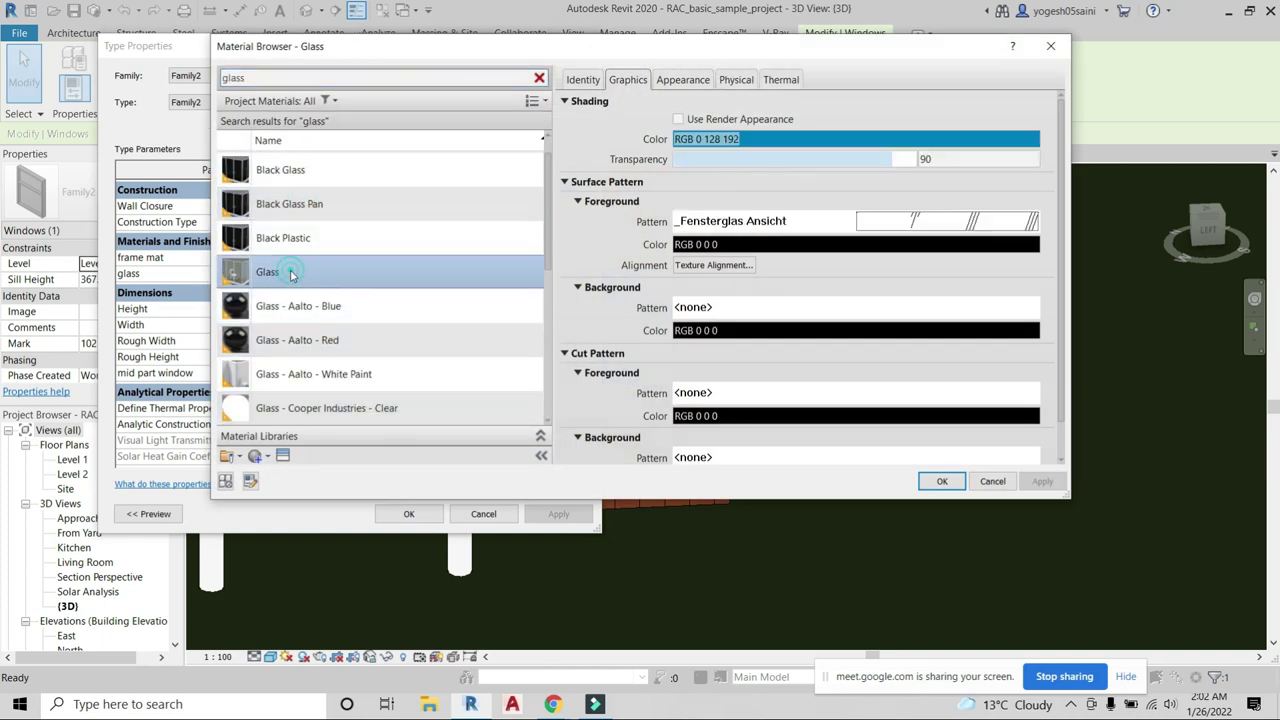
pyautogui.click(942, 481)
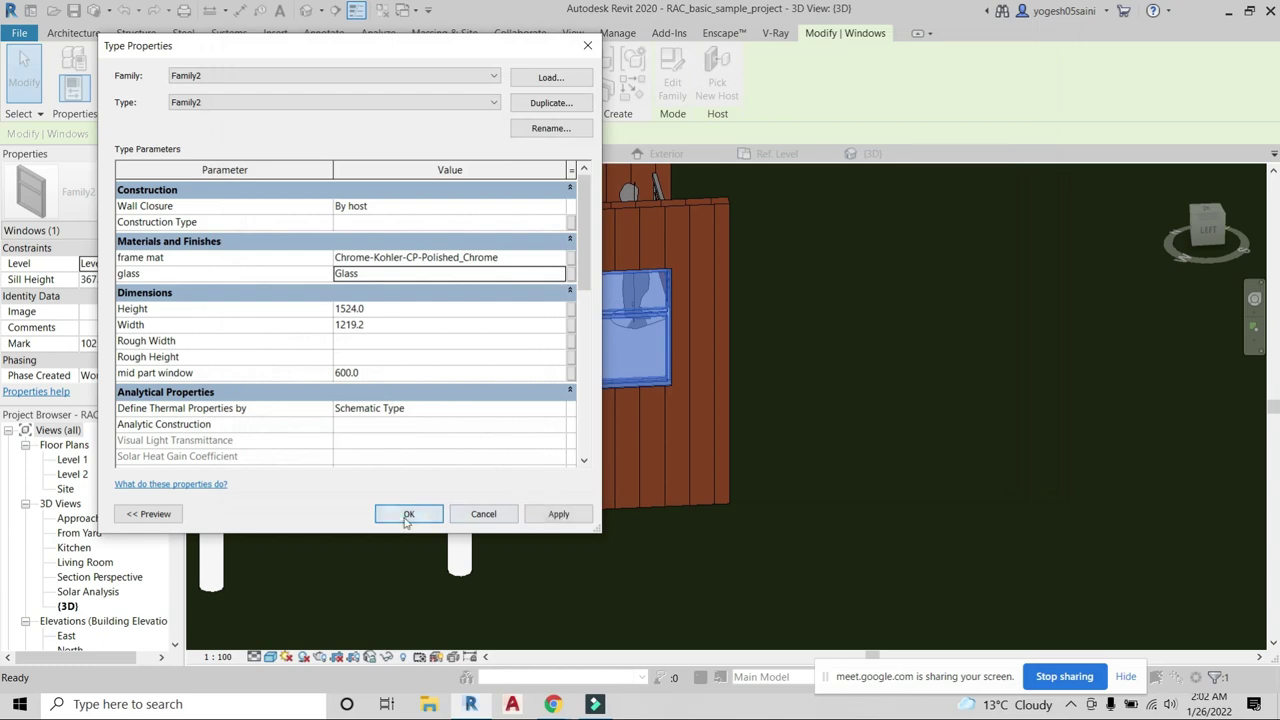
pyautogui.click(409, 514)
# Select the window, face it via the ViewCube LEFT face, and open its Type Properties.
pyautogui.moveTo(841, 405)
pyautogui.keyDown('shift'); pyautogui.mouseDown(button='middle')
pyautogui.moveTo(776, 348)
pyautogui.moveTo(709, 341)
pyautogui.moveTo(704, 463)
pyautogui.moveTo(635, 322)
pyautogui.moveTo(896, 310)
pyautogui.moveTo(798, 409)
pyautogui.mouseUp(button='middle'); pyautogui.keyUp('shift')
pyautogui.scroll(4, 709, 341)
pyautogui.click(635, 322)
pyautogui.scroll(-3, 635, 322)
pyautogui.scroll(3, 635, 322)
pyautogui.scroll(2, 896, 310)
pyautogui.scroll(-3, 801, 401)
pyautogui.click(1210, 226)
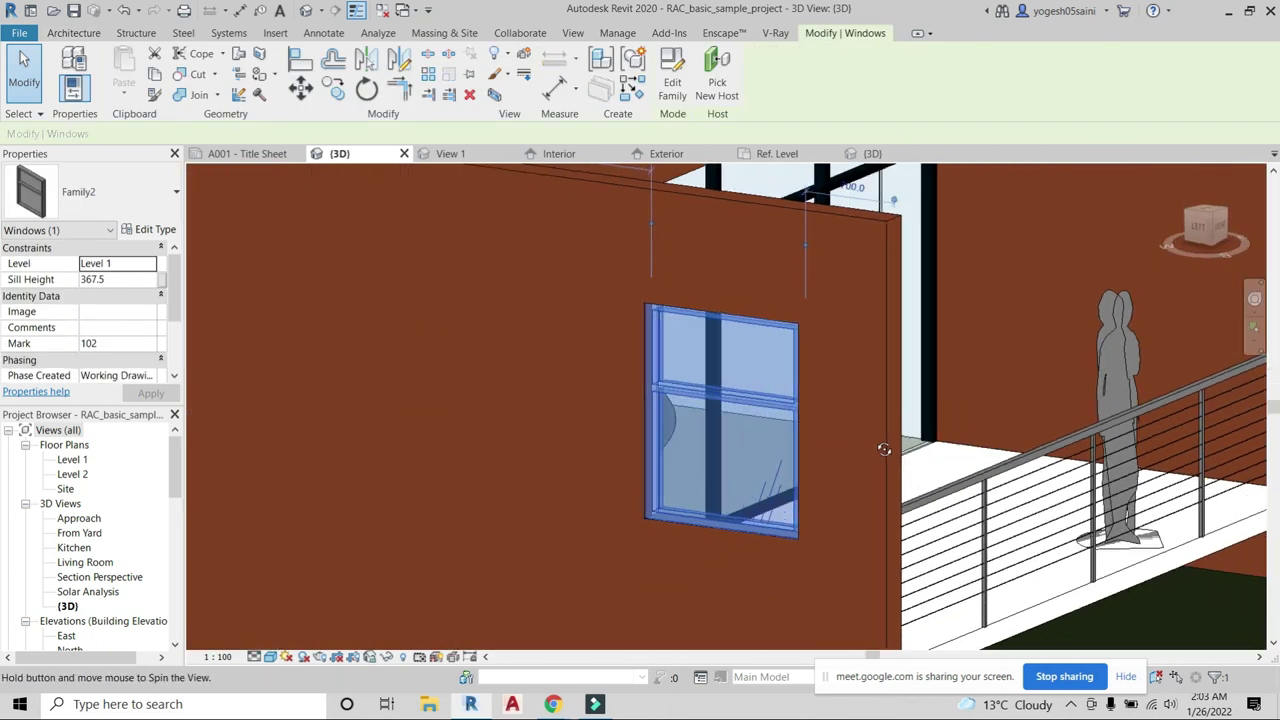
pyautogui.scroll(3, 607, 449)
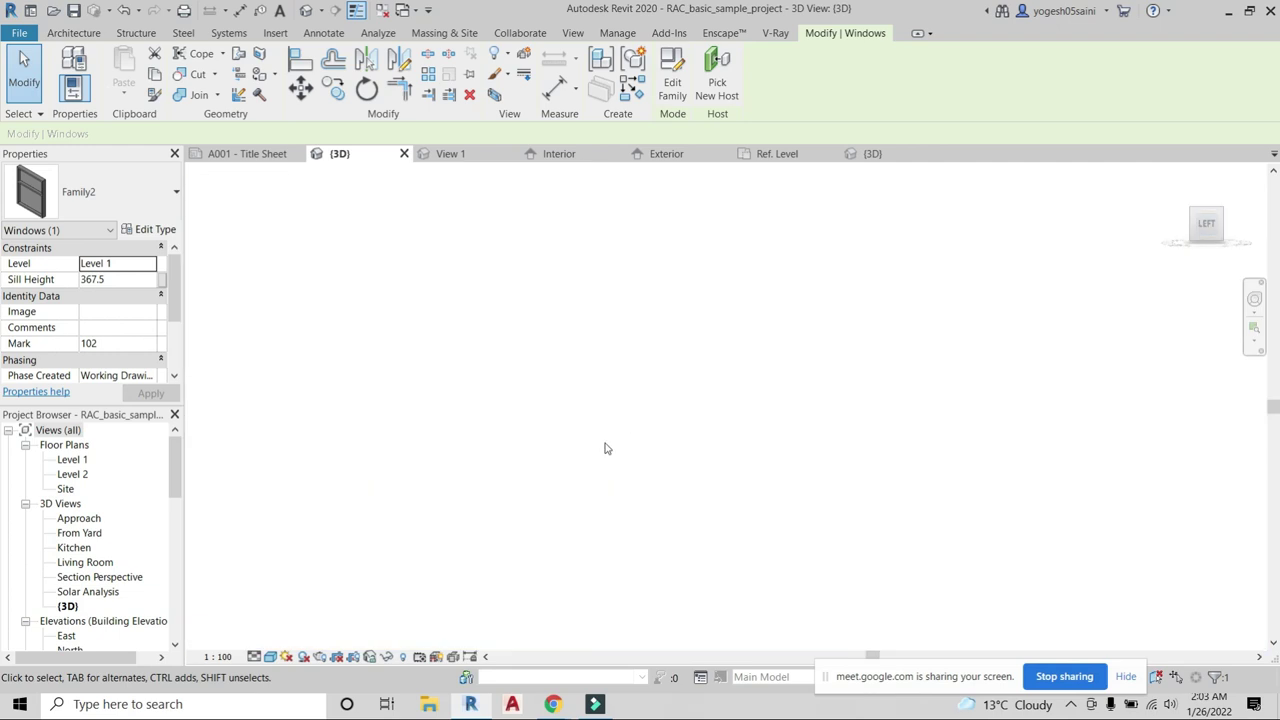
pyautogui.scroll(2, 663, 408)
pyautogui.scroll(-2, 879, 400)
pyautogui.scroll(-1, 990, 400)
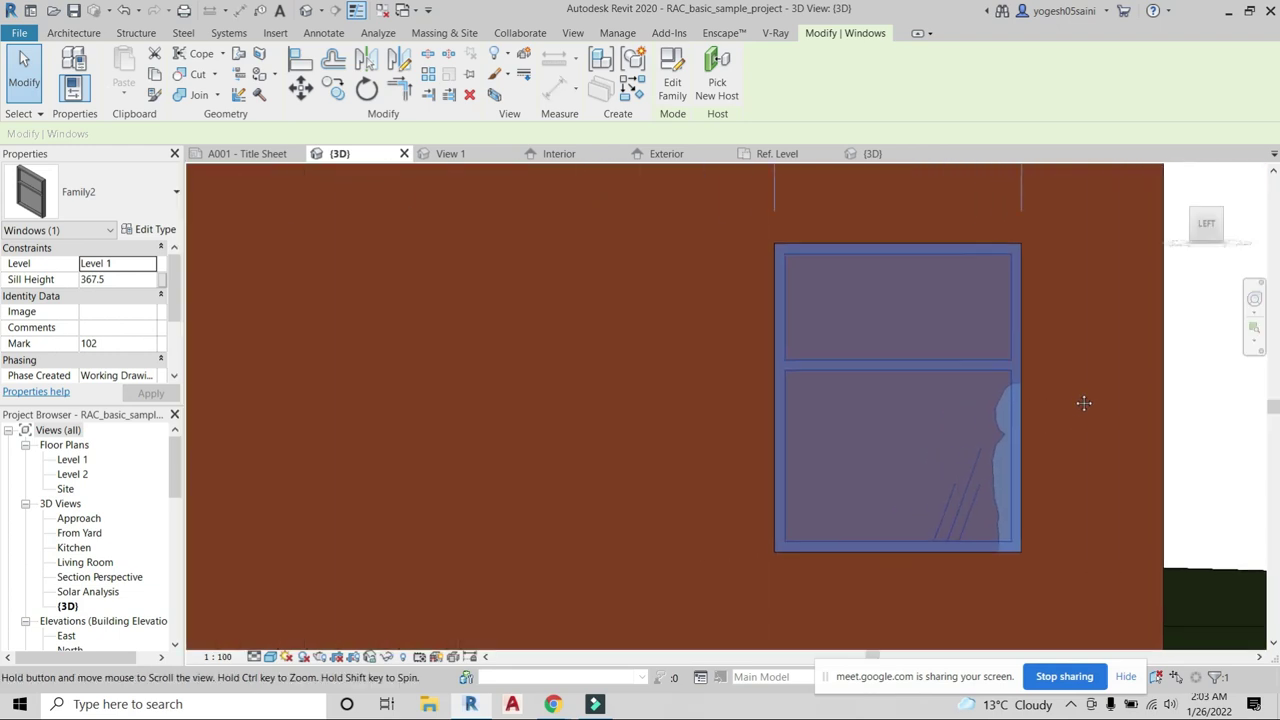
pyautogui.click(155, 231)
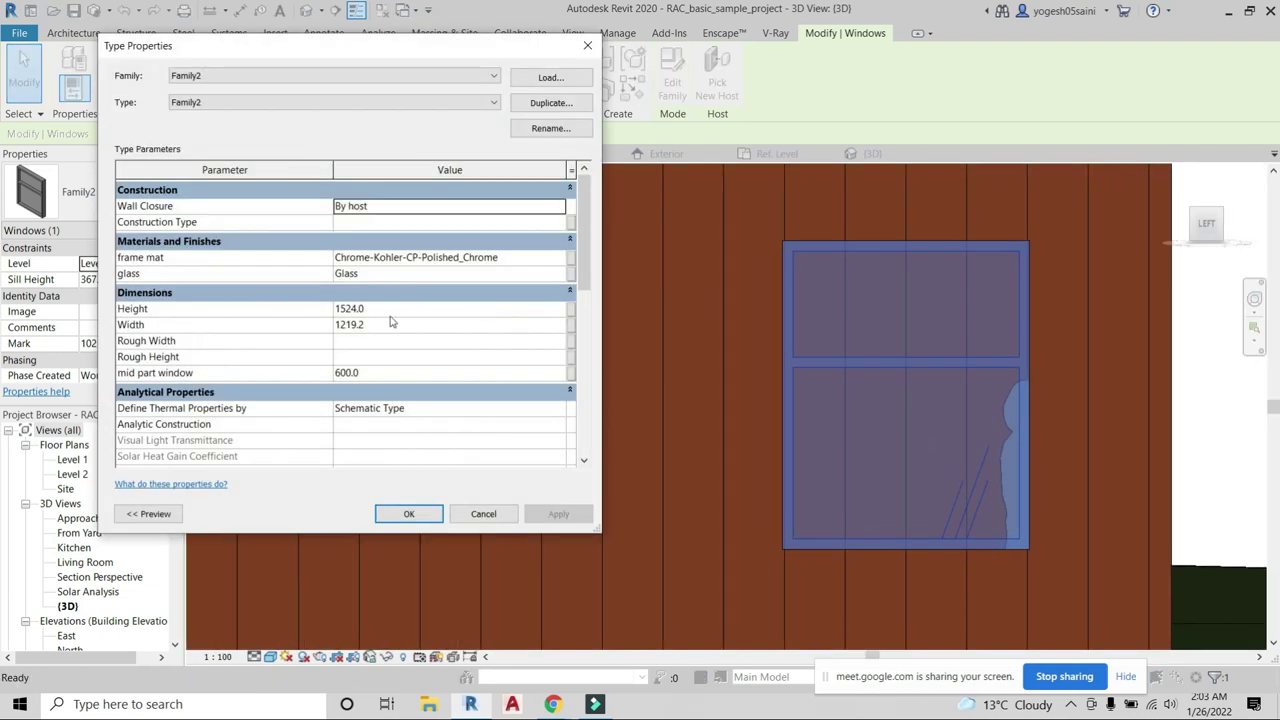
# Enter 750 as the mid part window height and apply it.
pyautogui.click(387, 362)
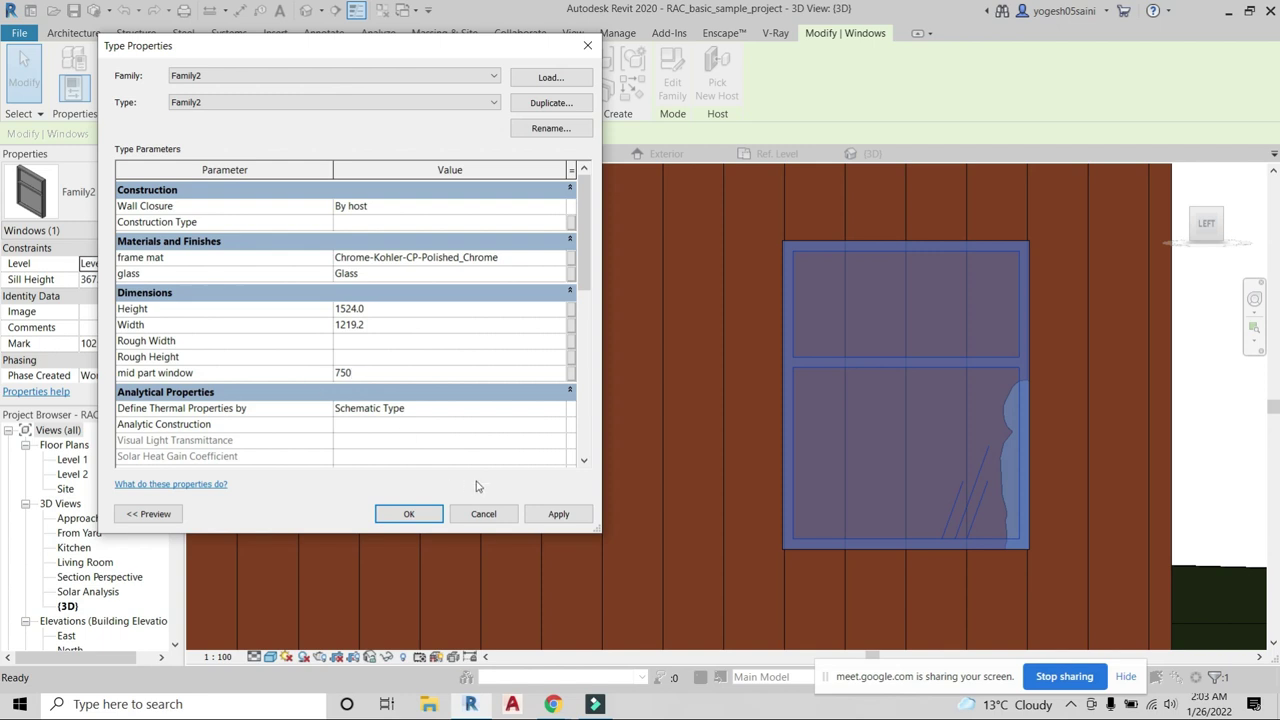
pyautogui.click(573, 516)
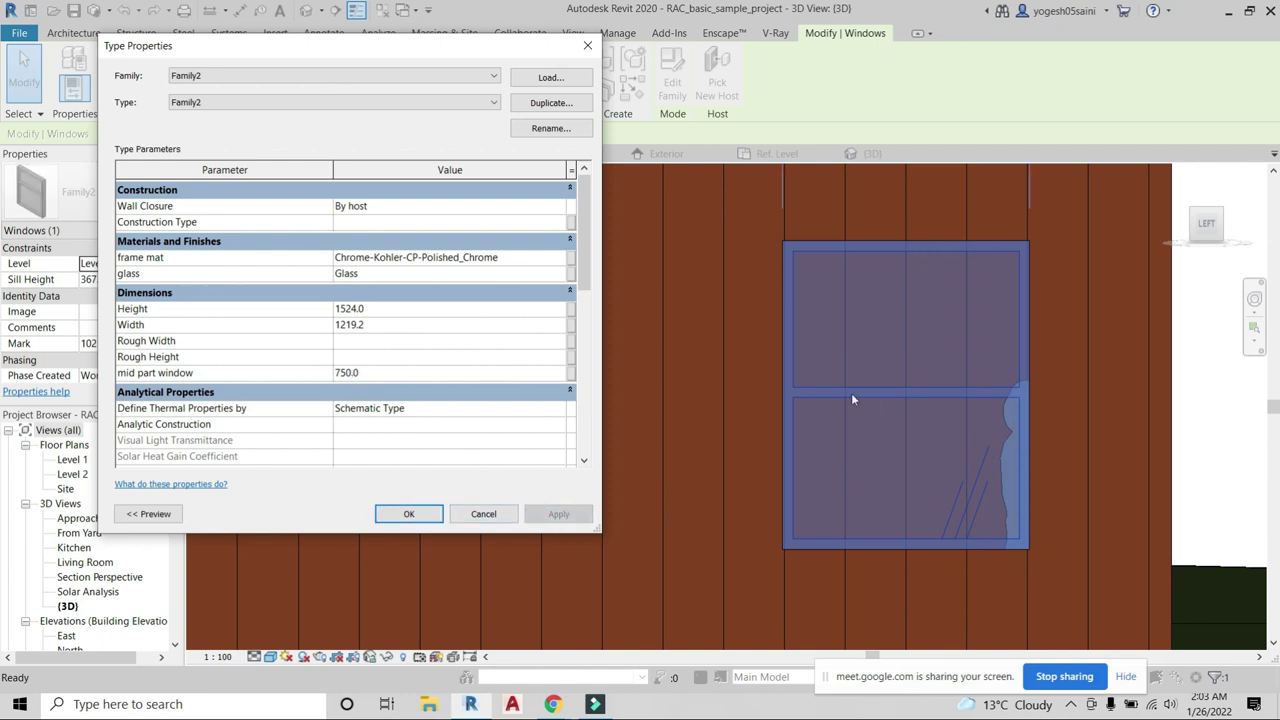